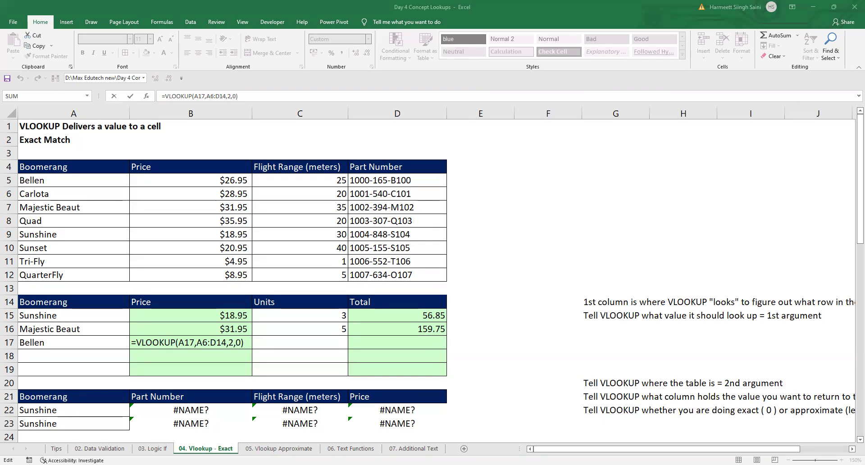
# Inspect the VLOOKUP formulas in B15, B16 and B17 and compare the table ranges they reference.
pyautogui.hotkey('alt', 'Tab')
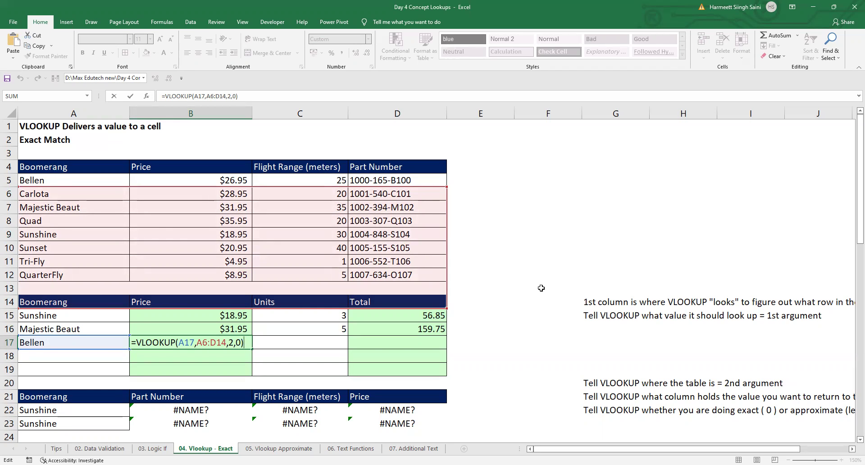
pyautogui.hotkey('ctrl', 'Return')
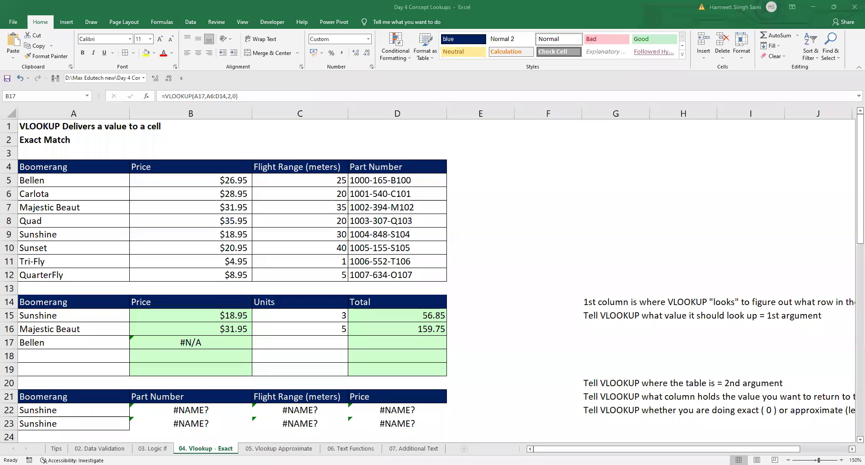
pyautogui.click(190, 342)
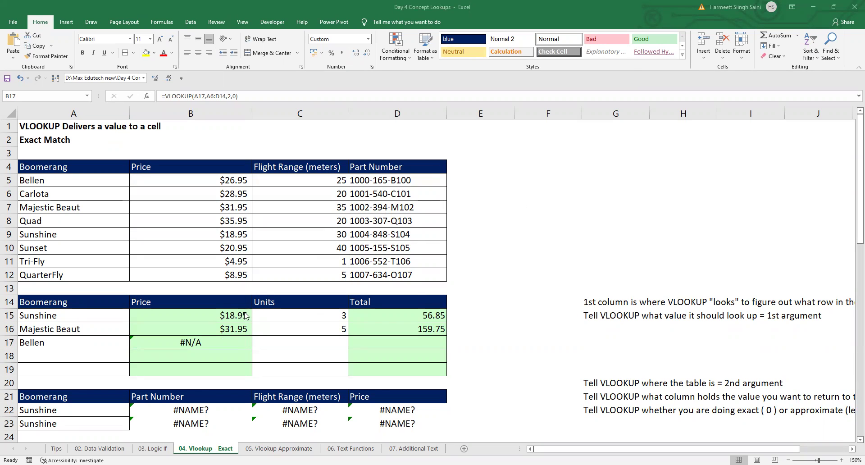
pyautogui.click(211, 316)
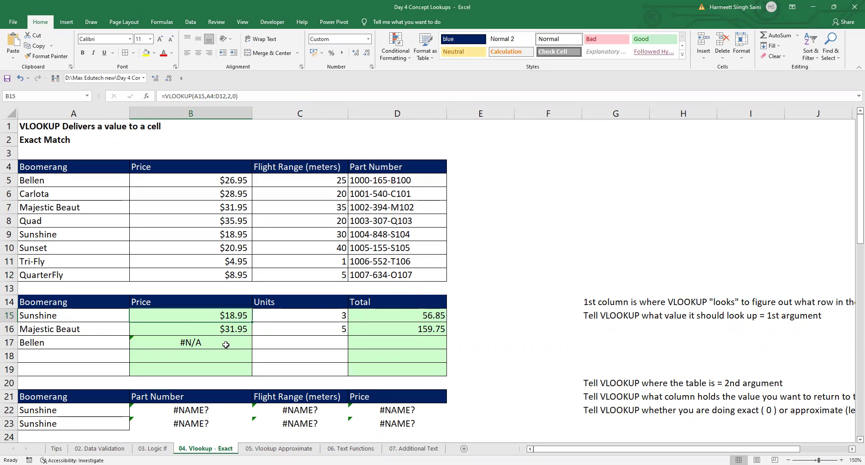
pyautogui.press('F2')
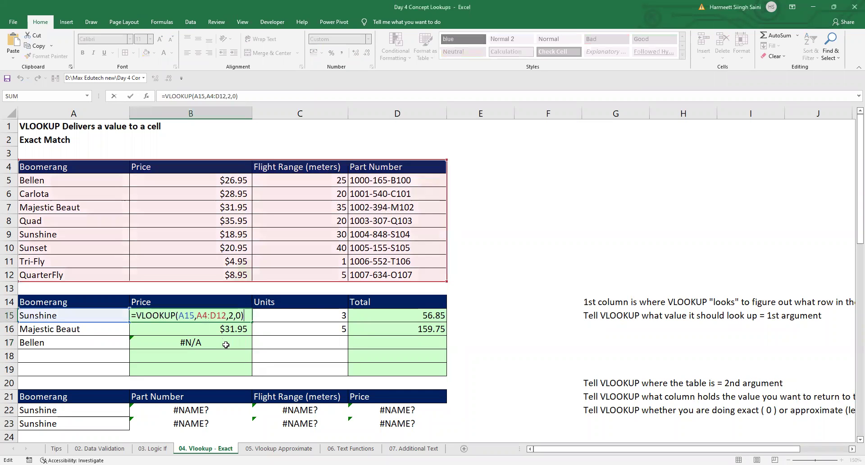
pyautogui.press('Return')
pyautogui.press('F2')
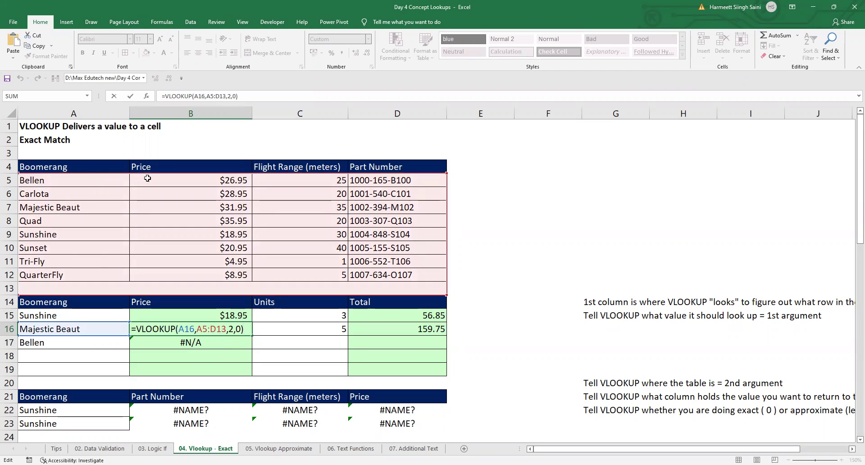
pyautogui.press('Return')
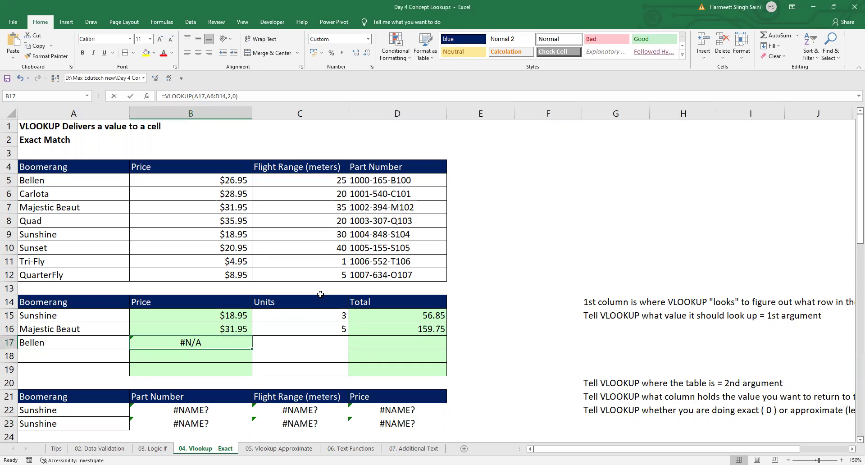
pyautogui.press('F2')
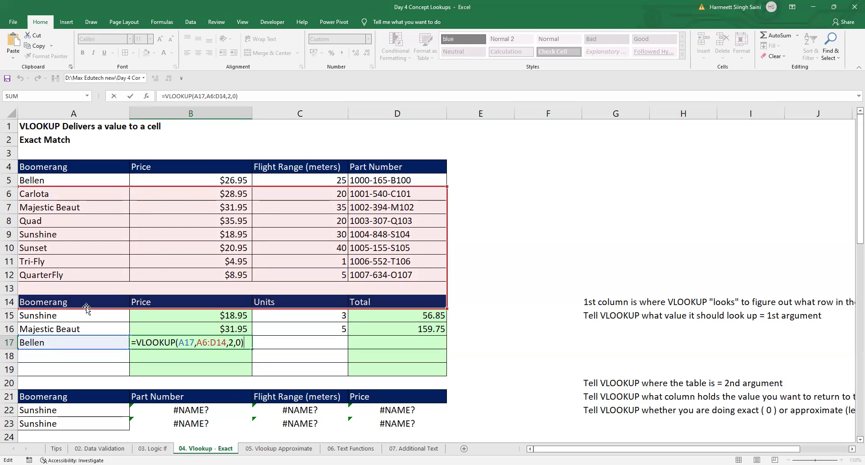
pyautogui.hotkey('ctrl', 'Return')
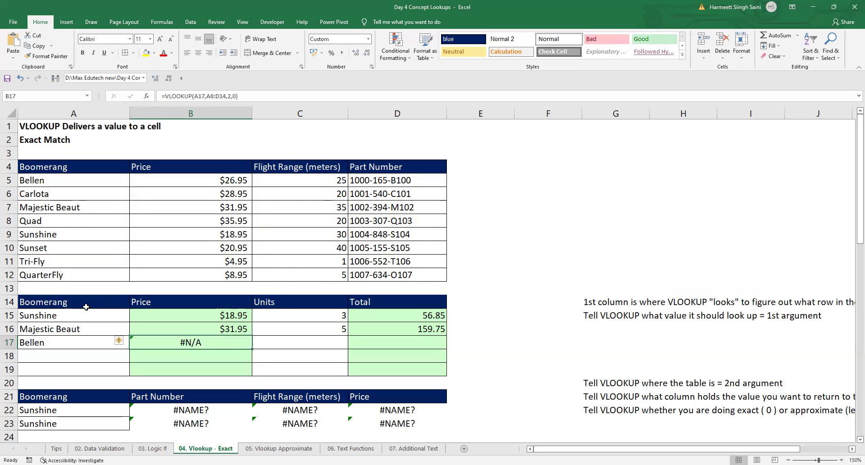
pyautogui.press('Up')
pyautogui.press('Up')
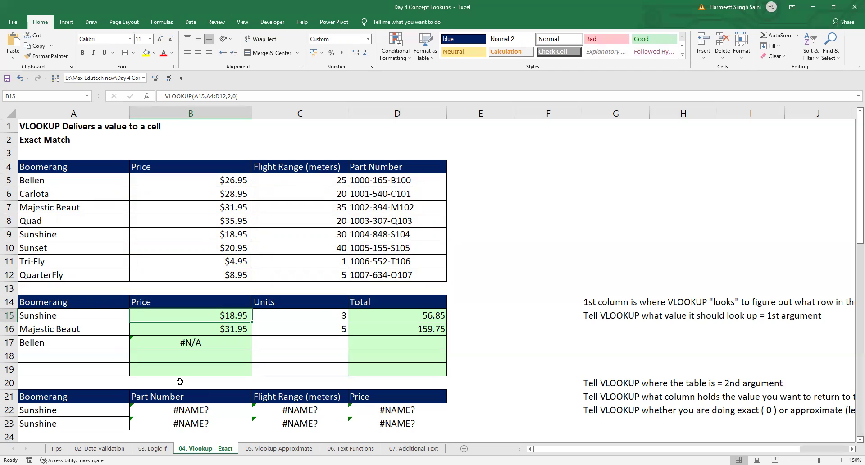
# Replace the boomerang name in A17 with QuarterFly and inspect the VLOOKUP formula in B17.
pyautogui.click(46, 339)
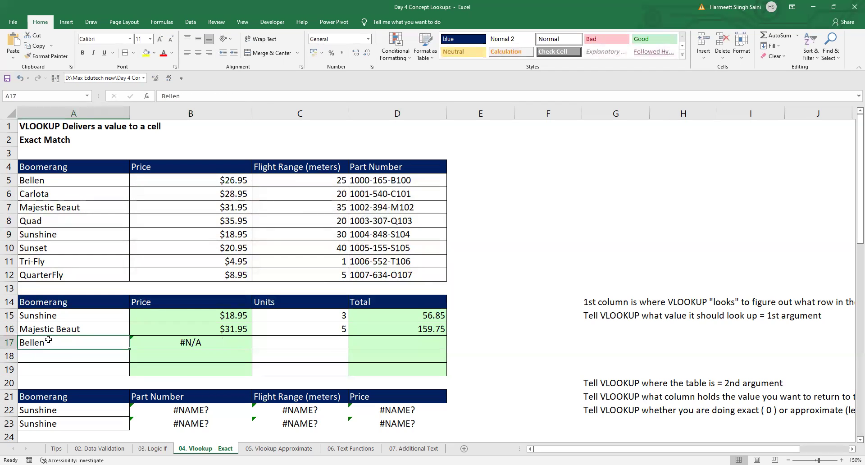
pyautogui.write('QWu')
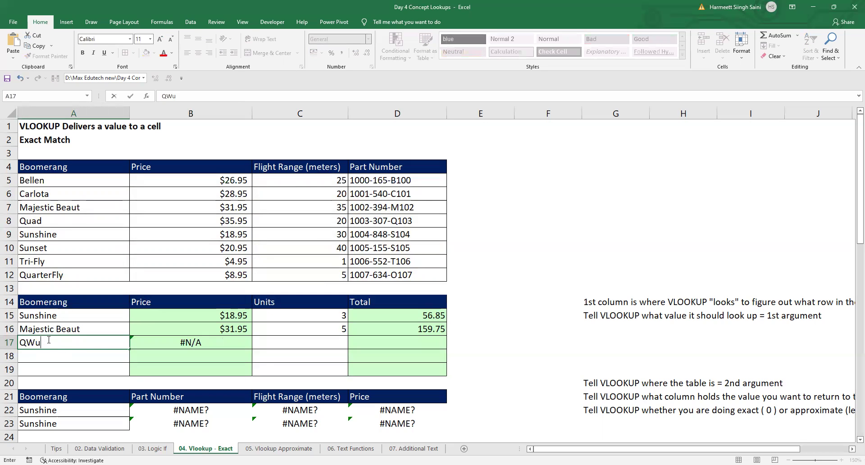
pyautogui.press('BackSpace')
pyautogui.press('BackSpace')
pyautogui.write('uarter')
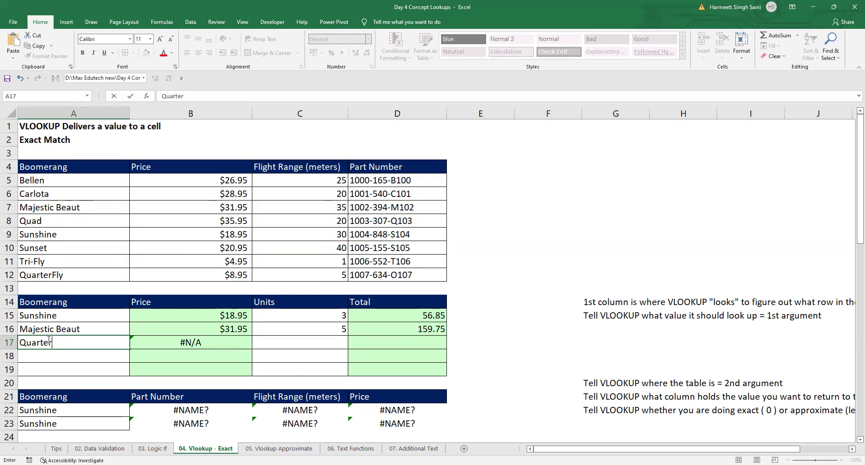
pyautogui.write('Fly')
pyautogui.press('Return')
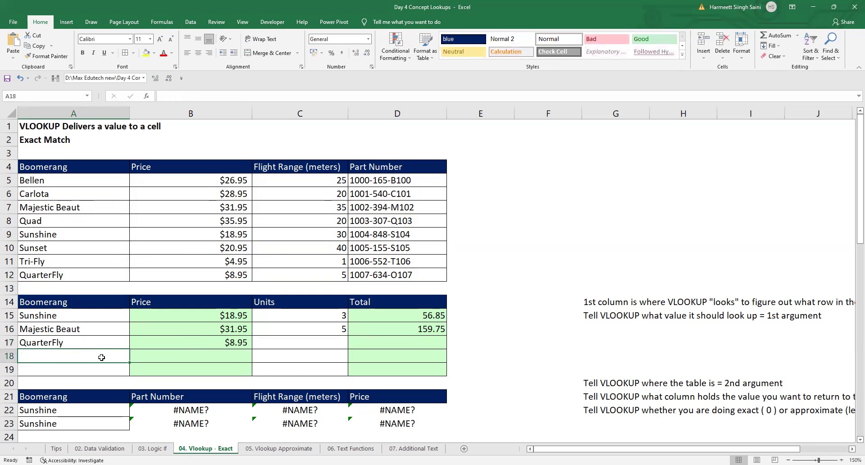
pyautogui.click(159, 341)
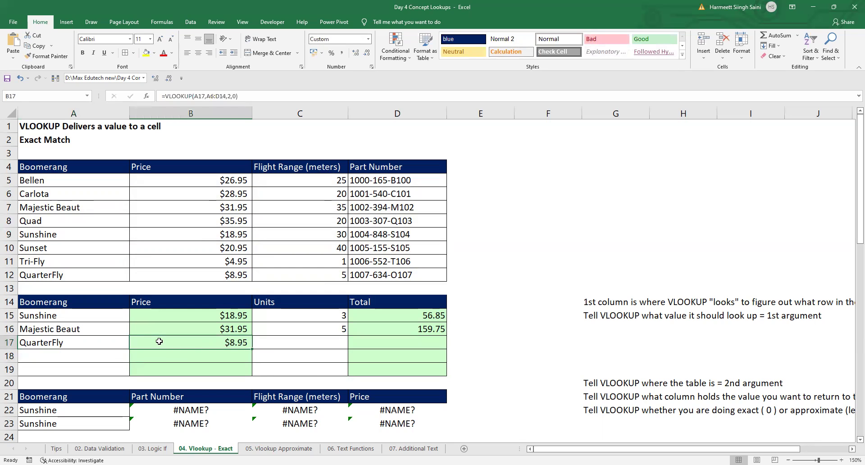
pyautogui.doubleClick(159, 342)
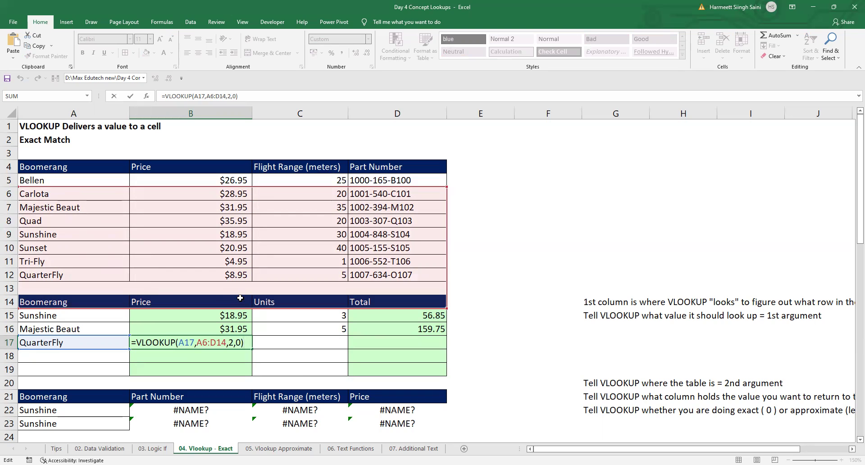
pyautogui.hotkey('ctrl', 'Return')
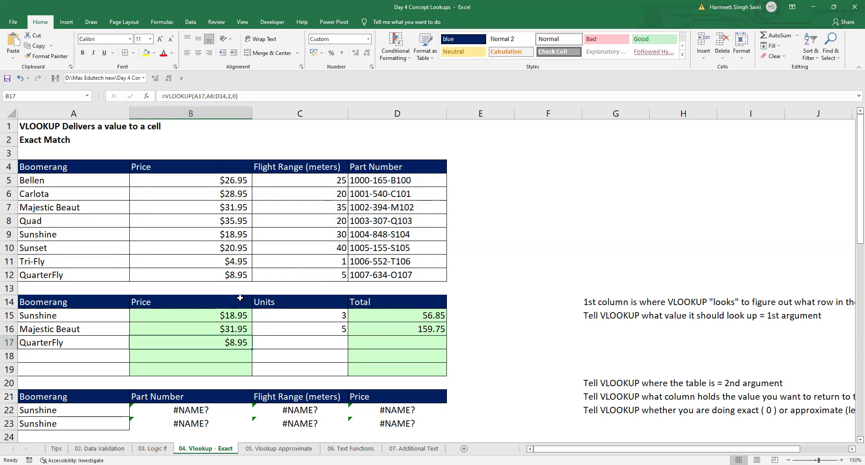
# Make the VLOOKUP table range in B15 absolute as $A$4:$D$12 and fill the formula down through B17.
pyautogui.click(239, 317)
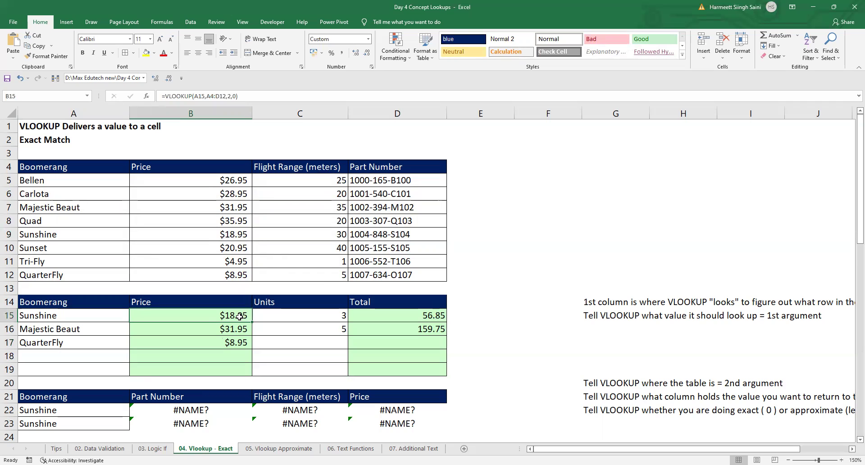
pyautogui.moveTo(207, 97); pyautogui.dragTo(225, 100)
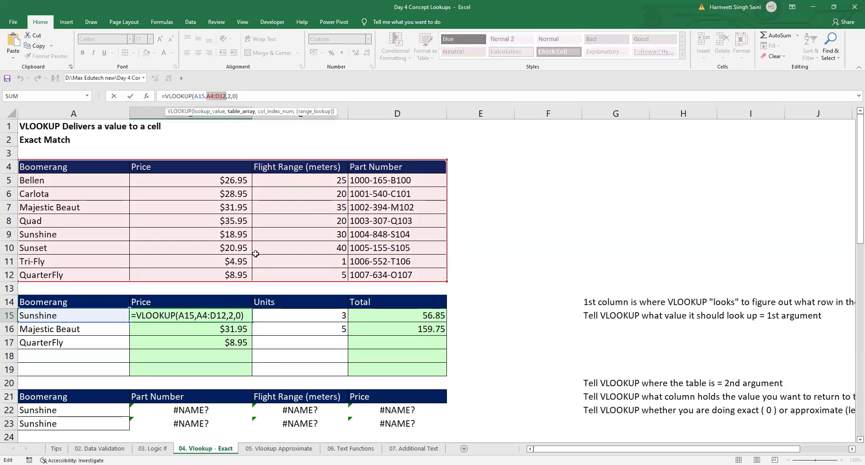
pyautogui.press('F4')
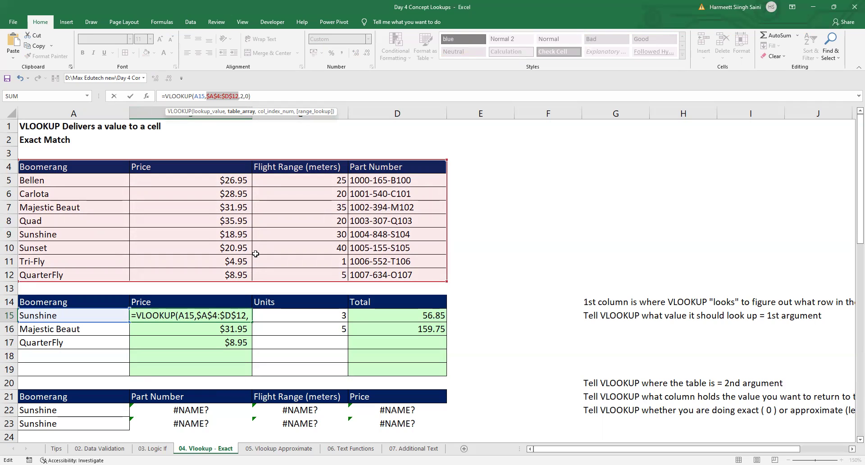
pyautogui.press('Return')
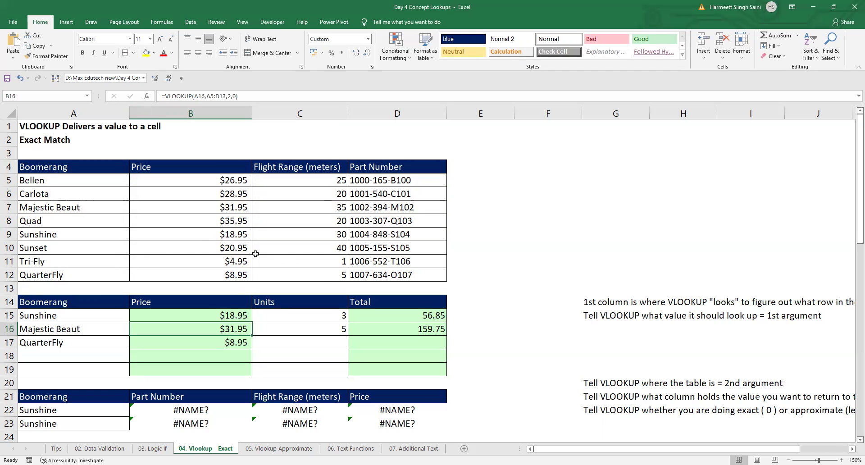
pyautogui.press('Down')
pyautogui.press('Down')
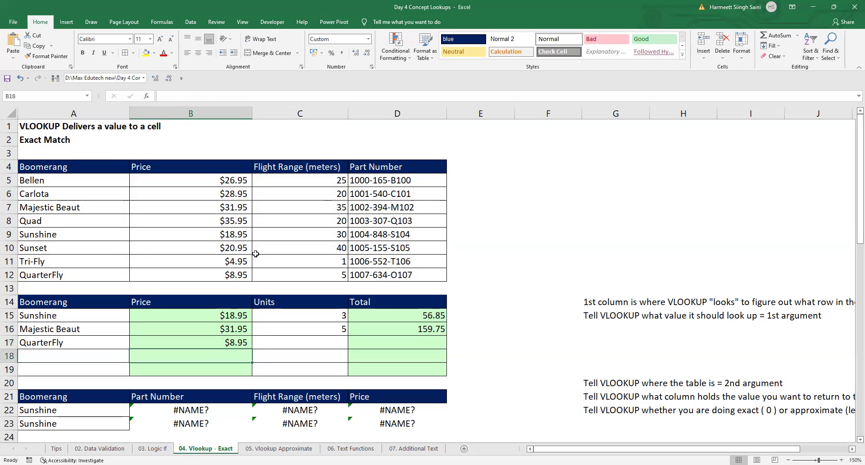
# Change the boomerang name in A17 to Bellen.
pyautogui.press('Up')
pyautogui.press('Left')
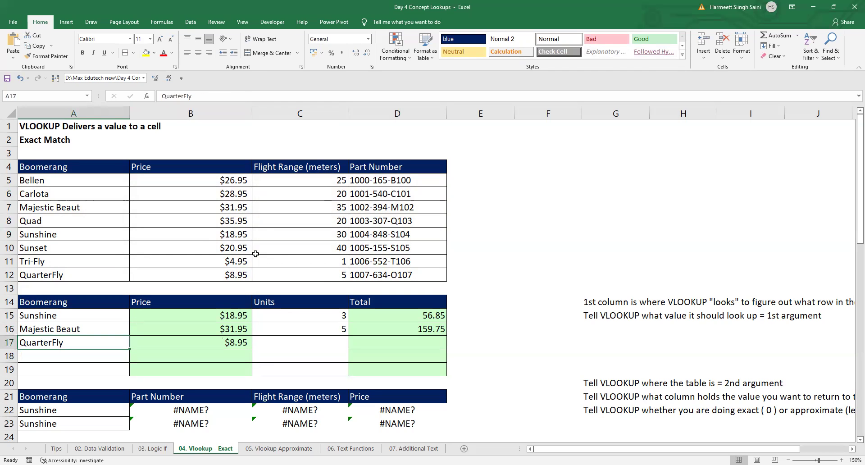
pyautogui.write('Be')
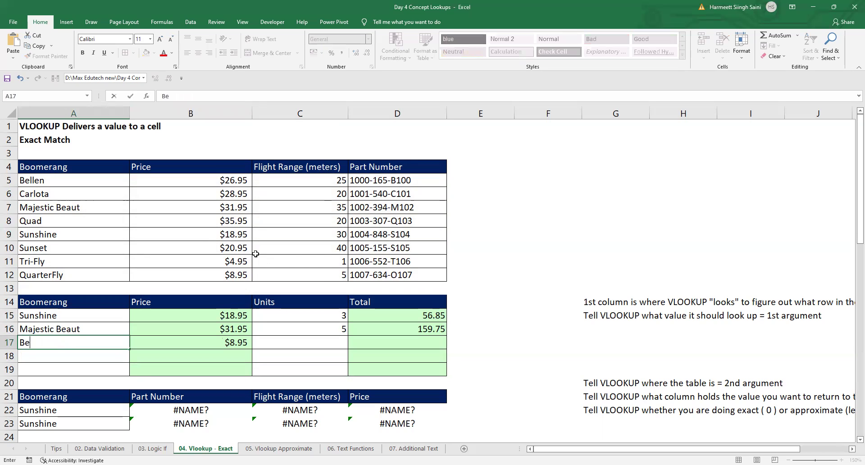
pyautogui.write('llen')
pyautogui.press('Return')
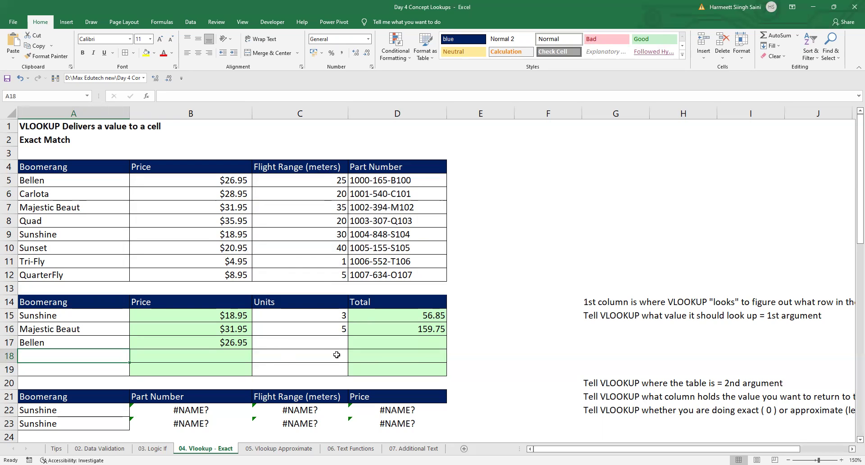
# Enter 10 units for Bellen in C17 and fill the total formula down into D17.
pyautogui.click(337, 341)
pyautogui.write('10')
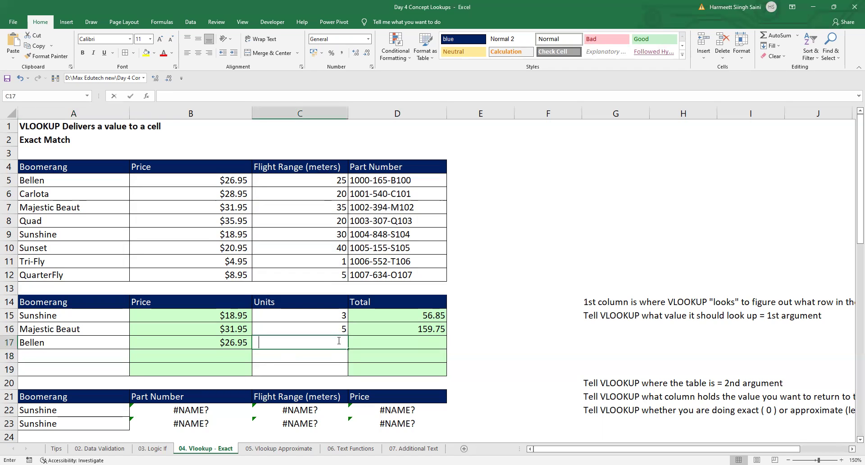
pyautogui.press('Tab')
pyautogui.hotkey('ctrl', 'd')
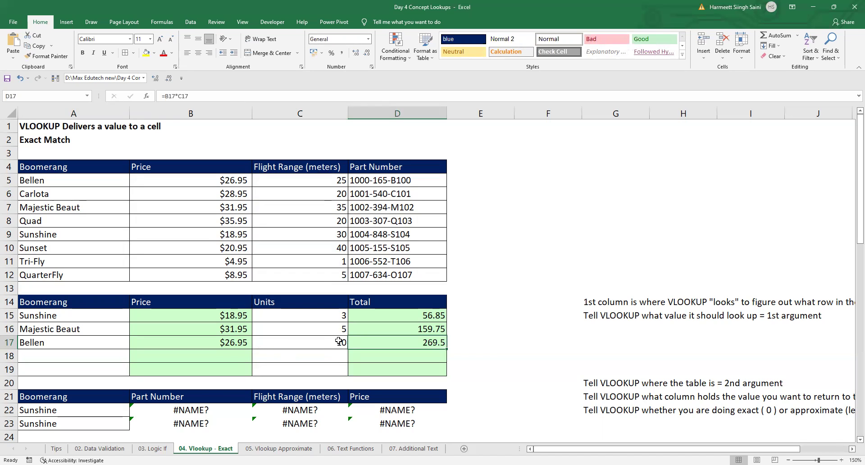
# Enter Quad as the boomerang in A18 and check its price in the source table.
pyautogui.click(111, 353)
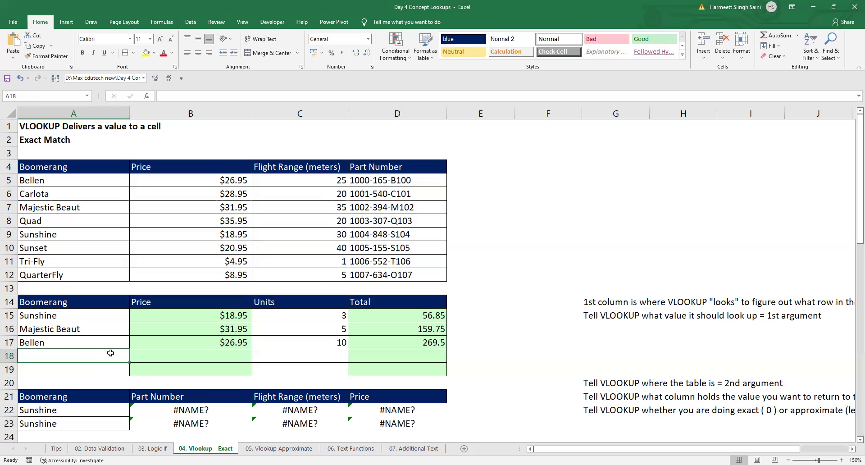
pyautogui.write('Qu')
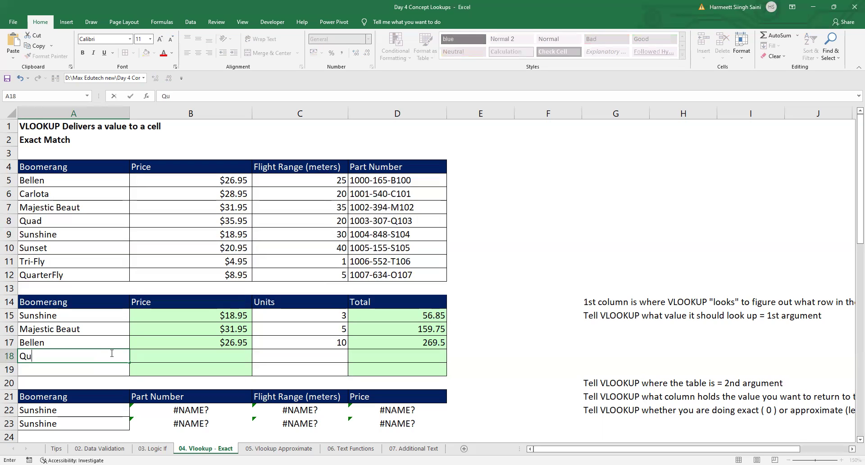
pyautogui.write('ad')
pyautogui.press('Tab')
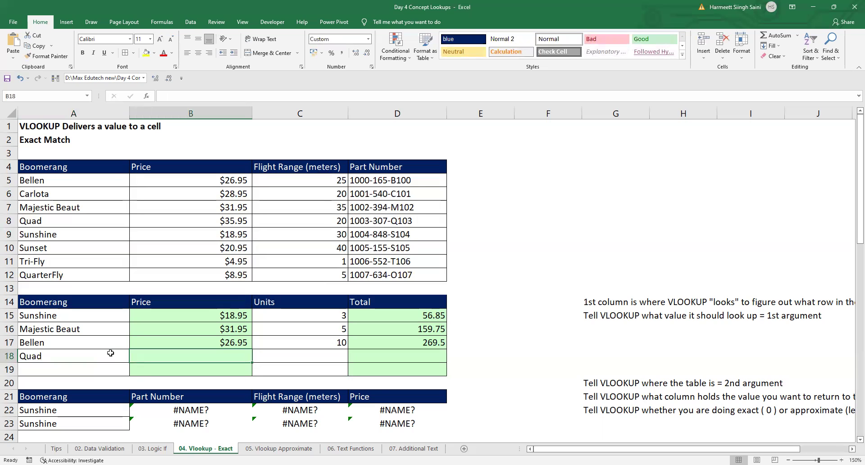
pyautogui.click(86, 221)
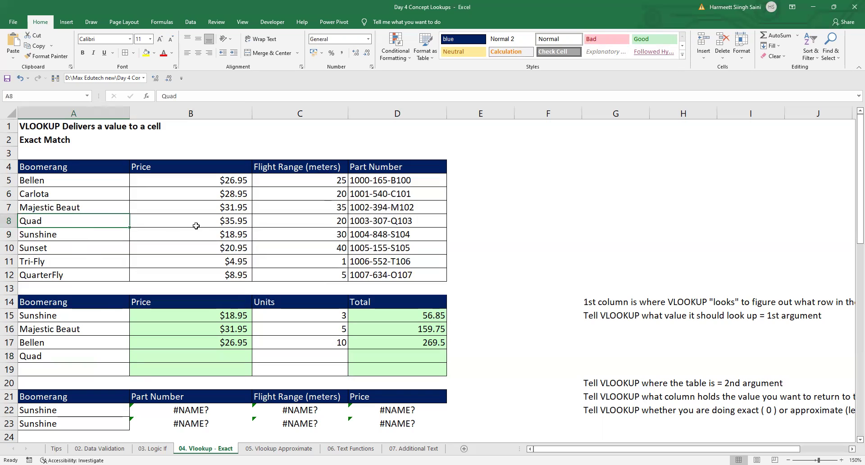
pyautogui.click(223, 222)
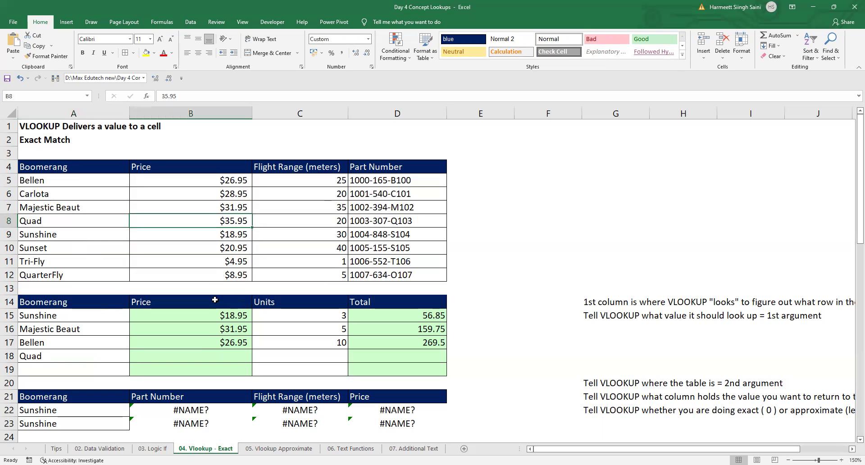
# Copy the VLOOKUP price formula from B17 into B18 for the Quad row.
pyautogui.click(207, 352)
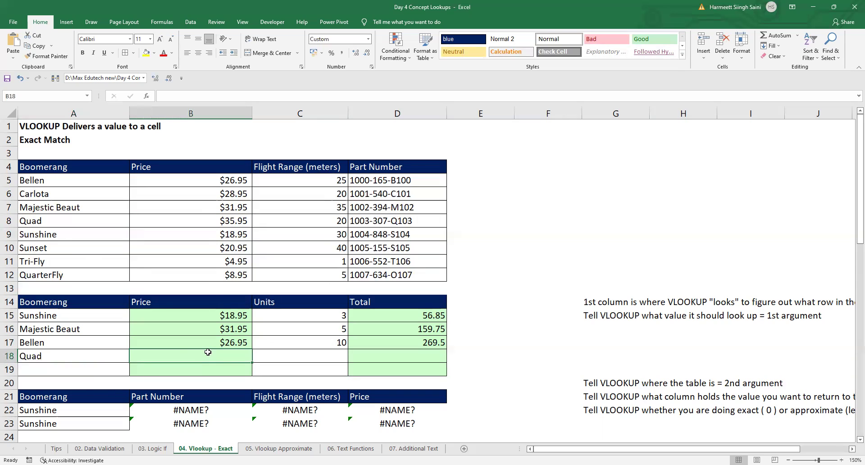
pyautogui.click(182, 344)
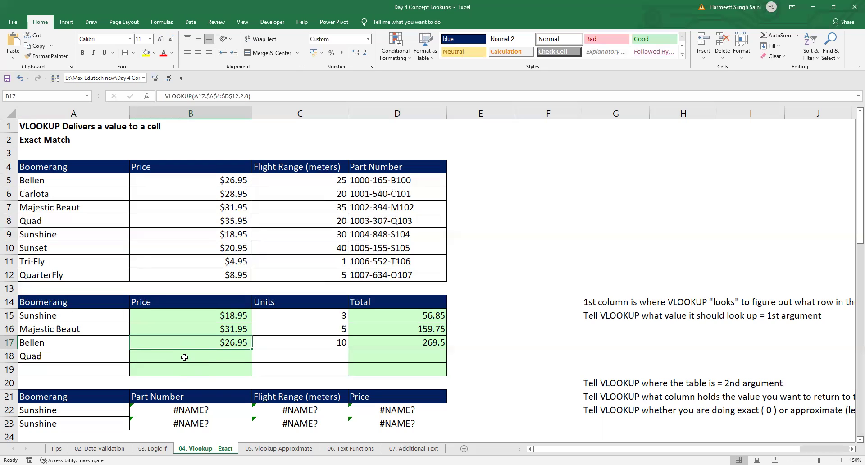
pyautogui.hotkey('ctrl', 'c')
pyautogui.click(184, 357)
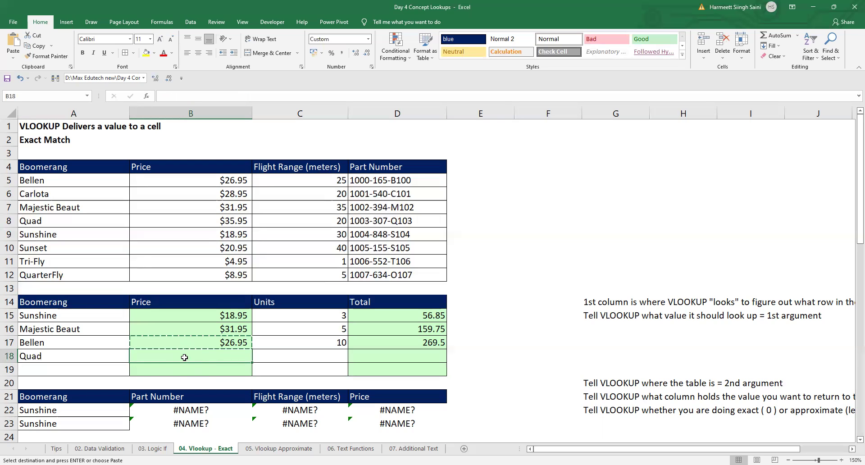
pyautogui.hotkey('ctrl', 'v')
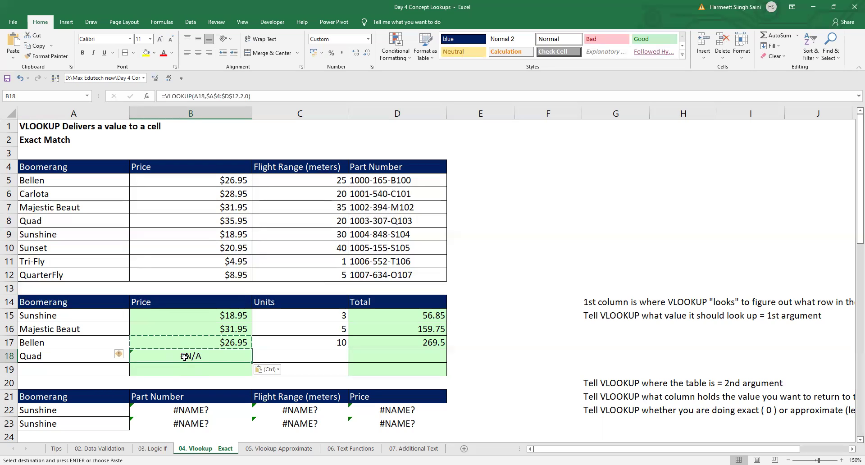
pyautogui.press('Escape')
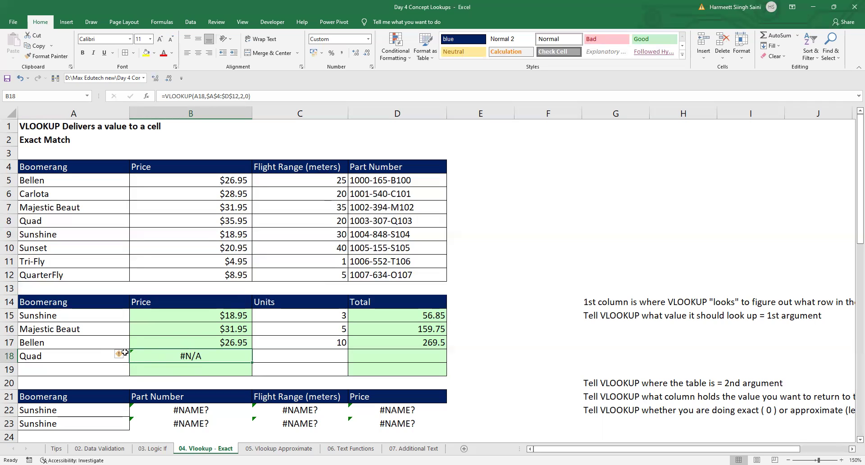
# Examine the lookup value, table range and column arguments of the VLOOKUP in B18 against the source table.
pyautogui.click(88, 354)
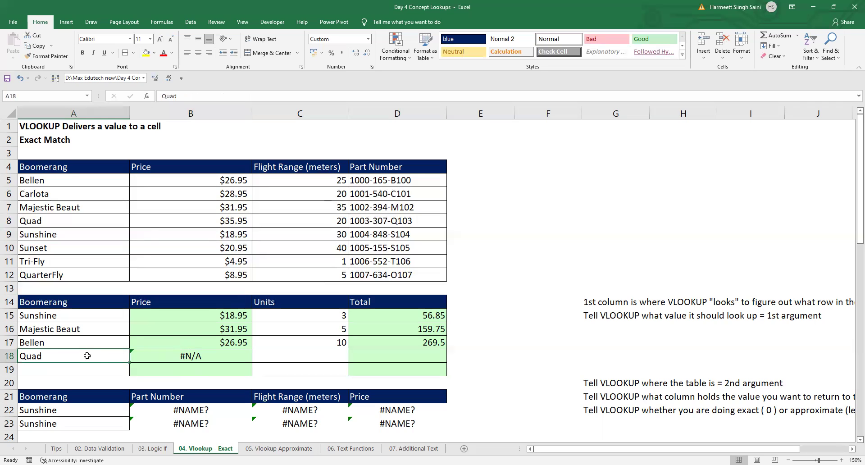
pyautogui.click(205, 358)
pyautogui.press('F2')
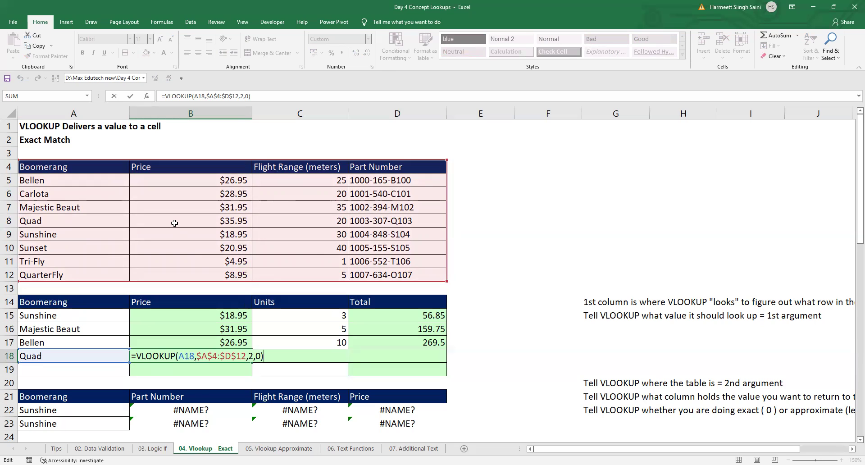
pyautogui.hotkey('ctrl', 'Return')
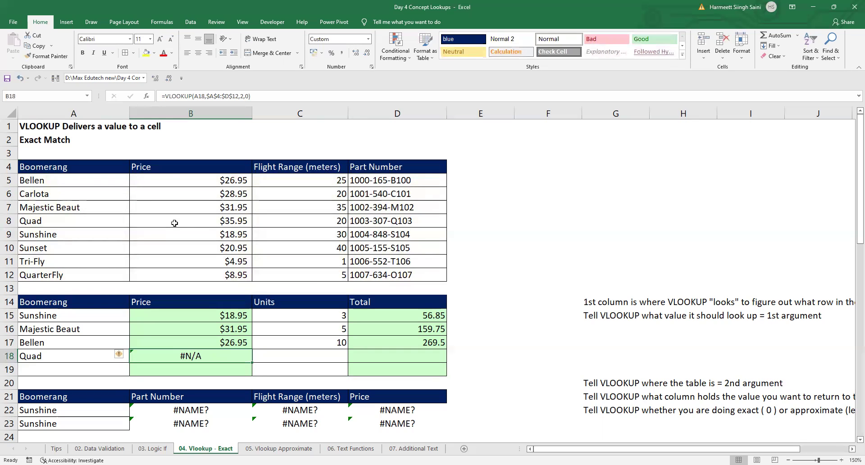
pyautogui.click(252, 96)
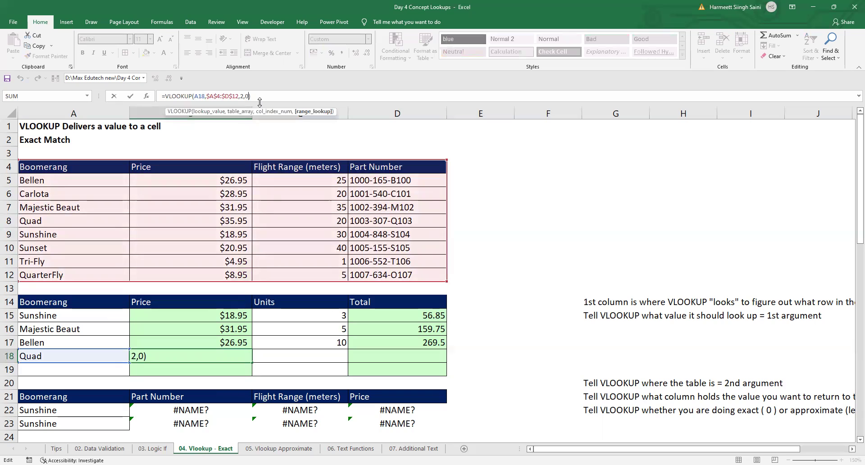
pyautogui.hotkey('ctrl', 'Return')
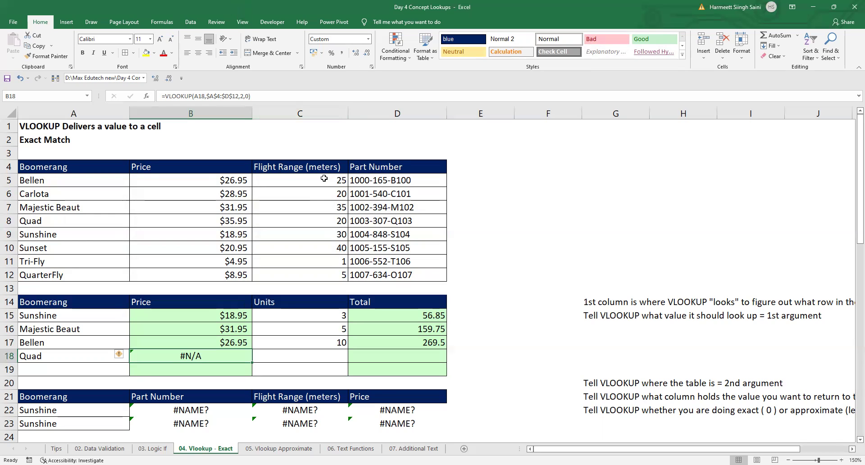
pyautogui.moveTo(324, 178); pyautogui.dragTo(344, 275)
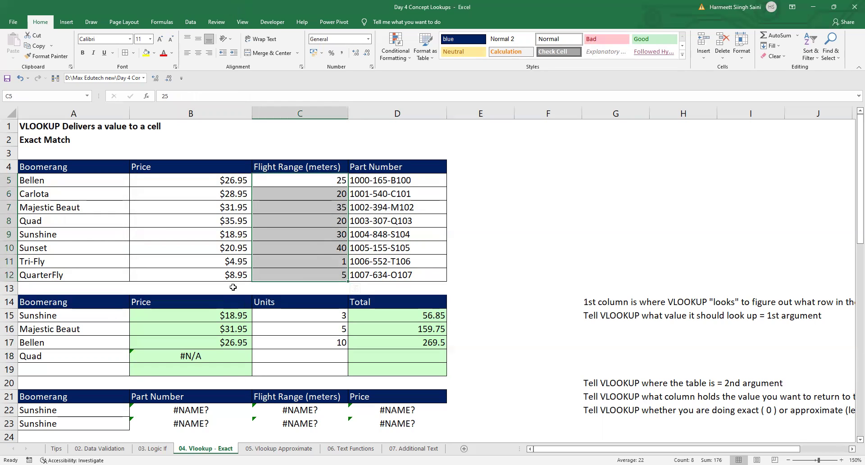
pyautogui.click(232, 356)
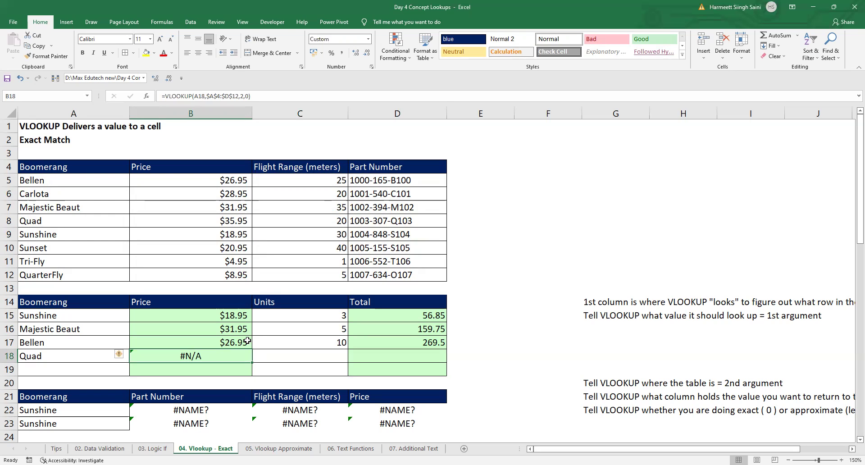
# Compare the Quad entry in A18 with A8, checking A8 for trailing characters.
pyautogui.press('Left')
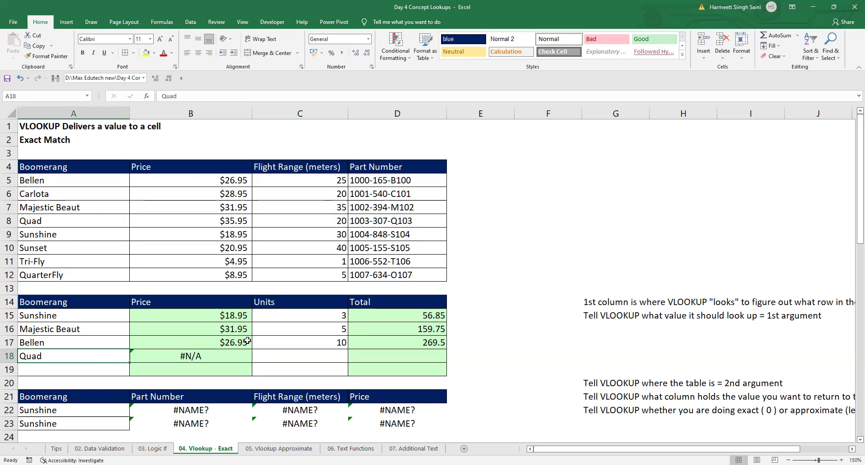
pyautogui.click(91, 222)
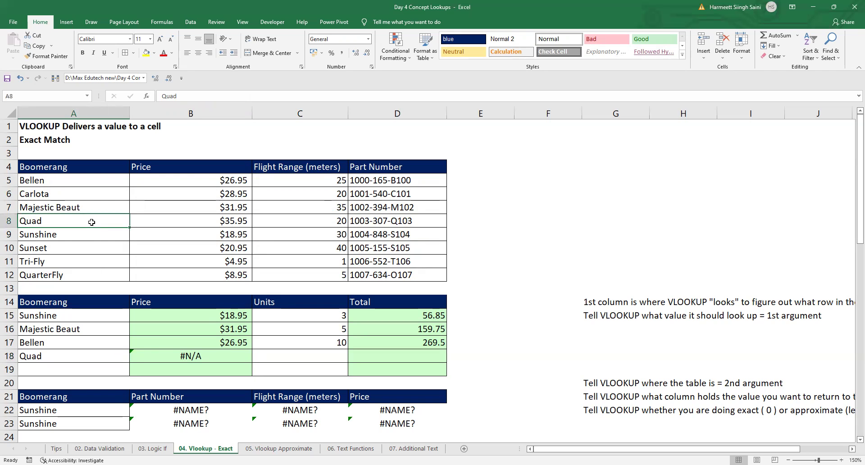
pyautogui.doubleClick(92, 222)
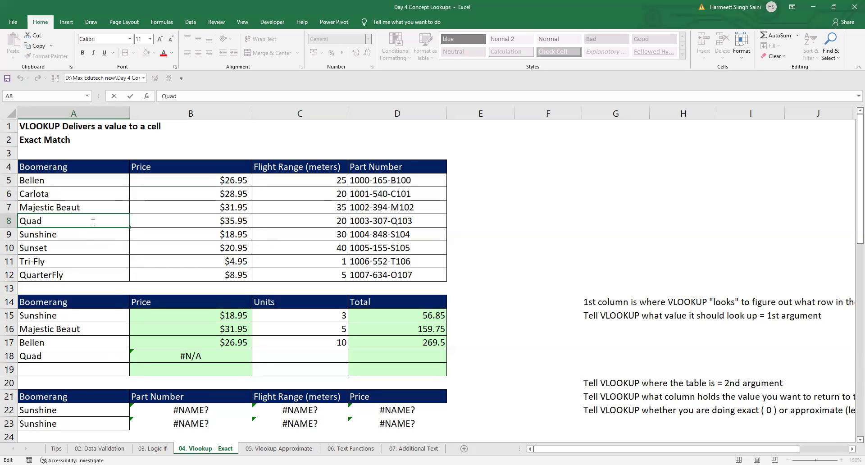
pyautogui.press('Escape')
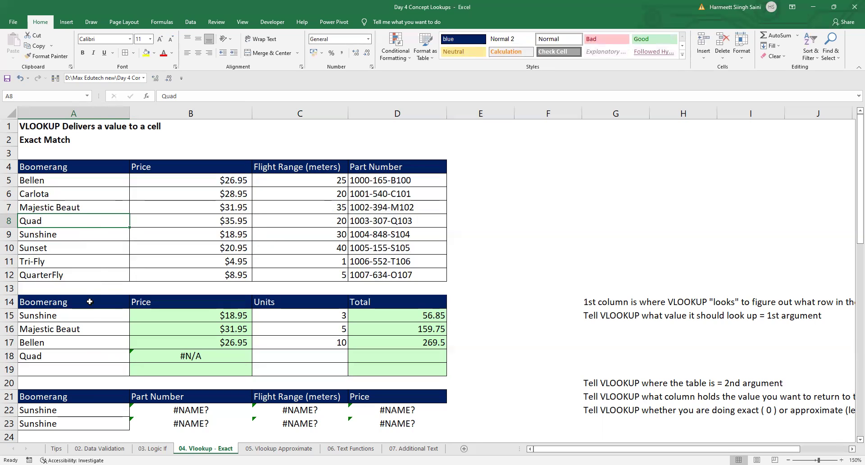
# Remove the trailing space after Quad in A18.
pyautogui.click(87, 355)
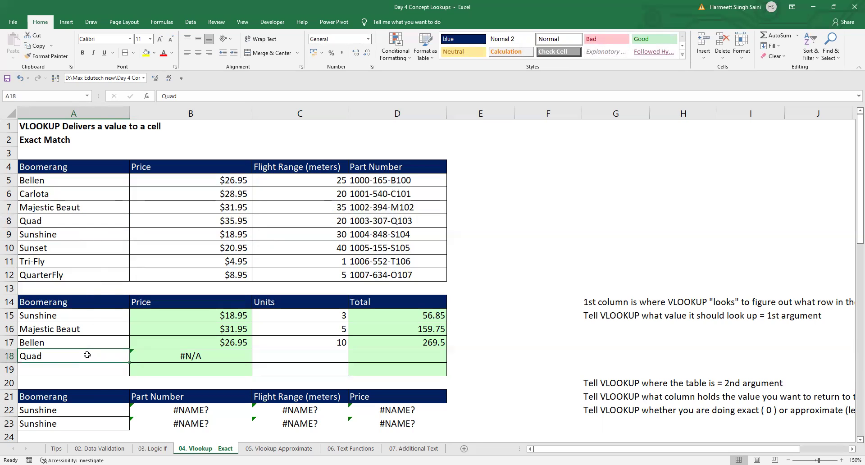
pyautogui.doubleClick(87, 355)
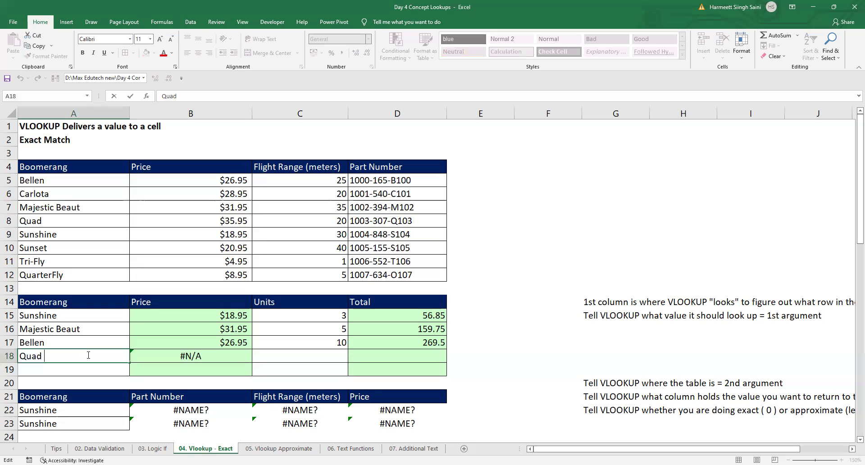
pyautogui.press('BackSpace')
pyautogui.press('Return')
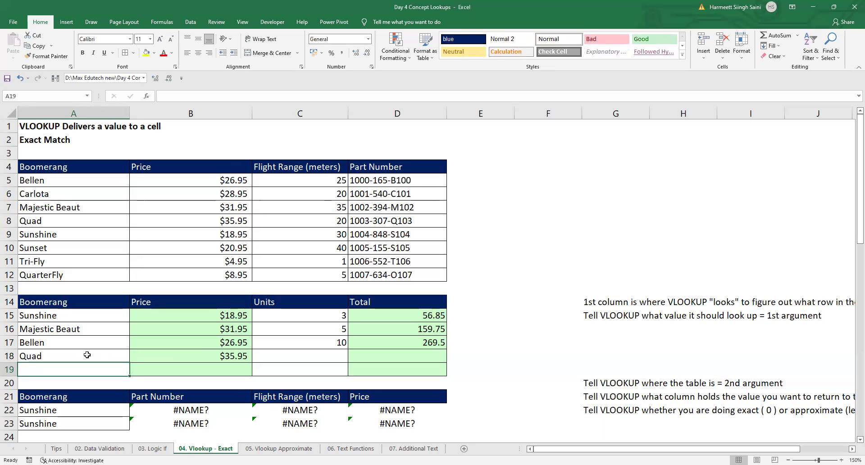
# Undo the edit to the Quad entry in A18 and recheck the VLOOKUP formula in B18.
pyautogui.click(87, 355)
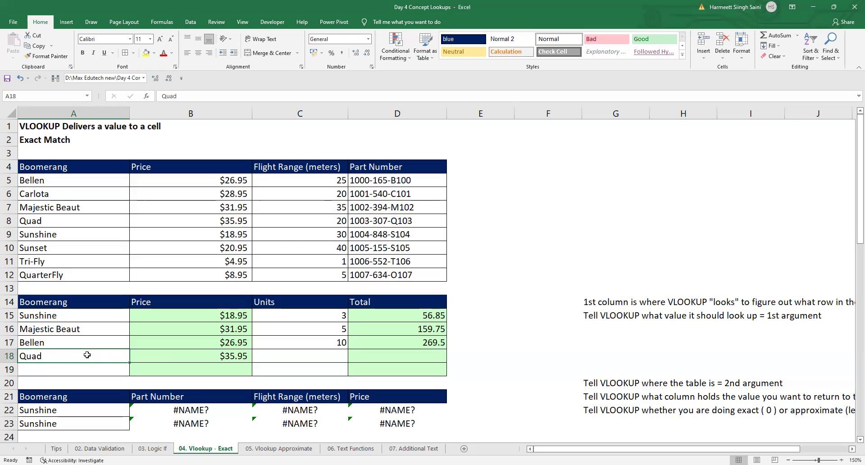
pyautogui.hotkey('ctrl', 'z')
pyautogui.click(80, 222)
pyautogui.click(71, 358)
pyautogui.click(176, 358)
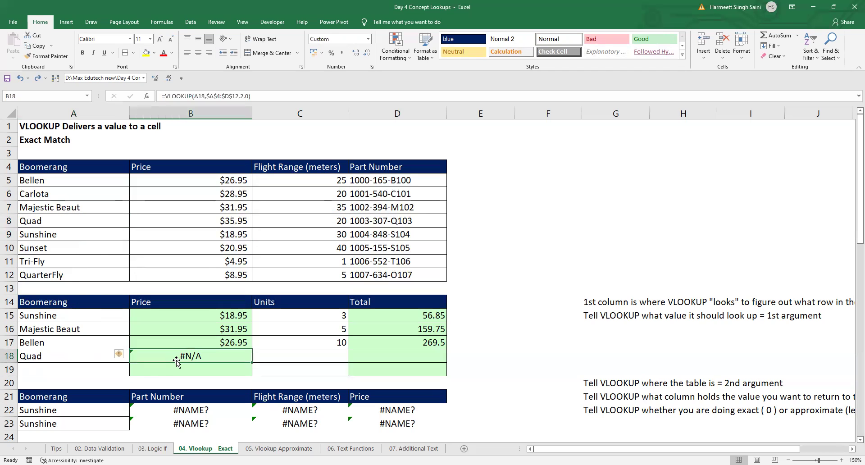
pyautogui.press('F2')
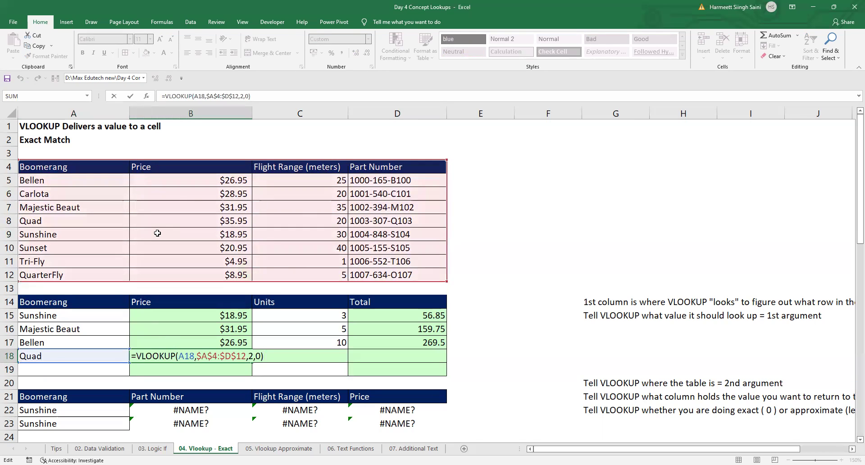
pyautogui.hotkey('ctrl', 'Return')
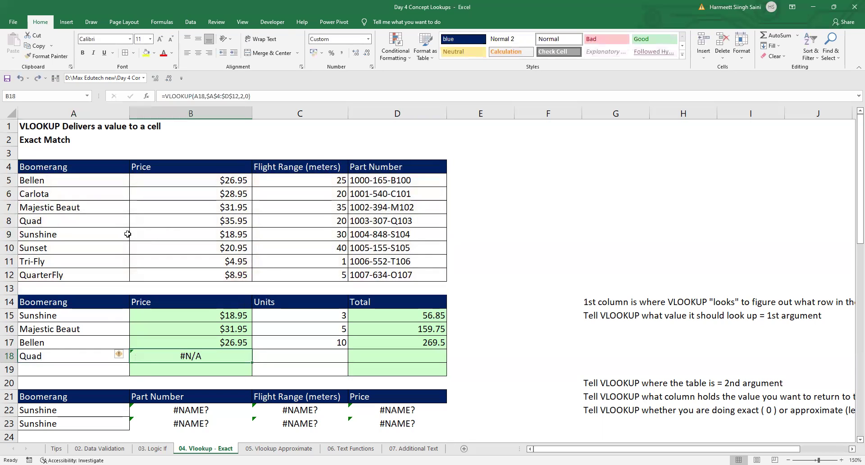
# Delete the extra space at the end of Quad in A18 so it matches the source table entry.
pyautogui.click(63, 353)
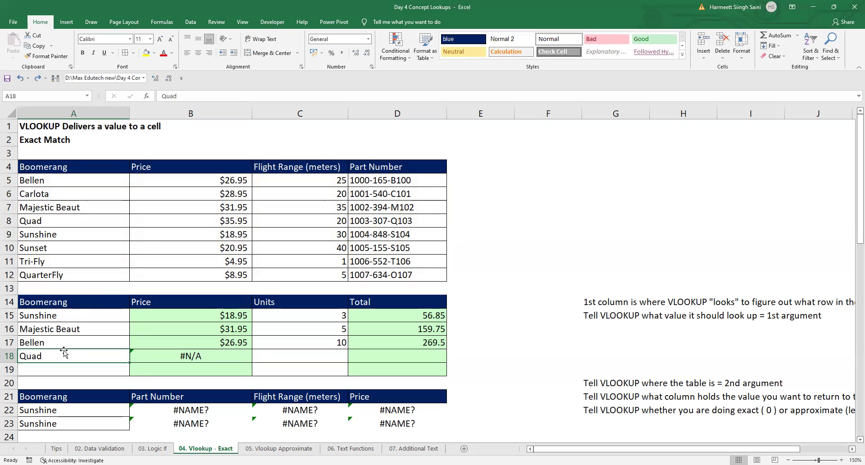
pyautogui.doubleClick(64, 350)
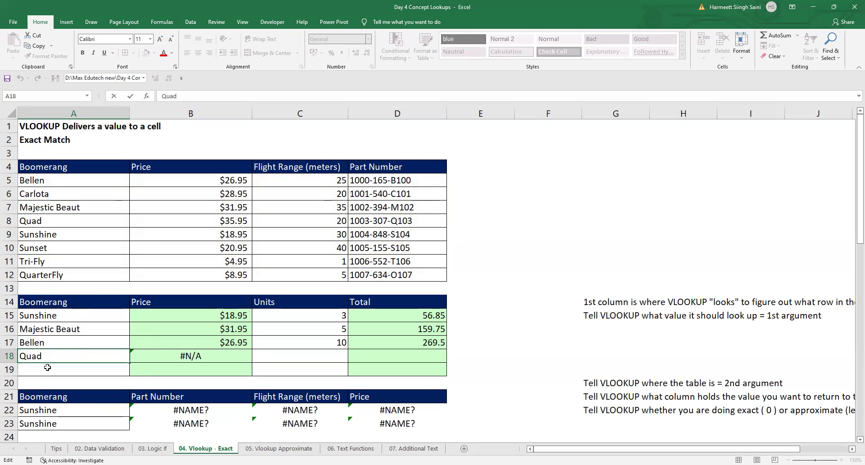
pyautogui.press('BackSpace')
pyautogui.press('Return')
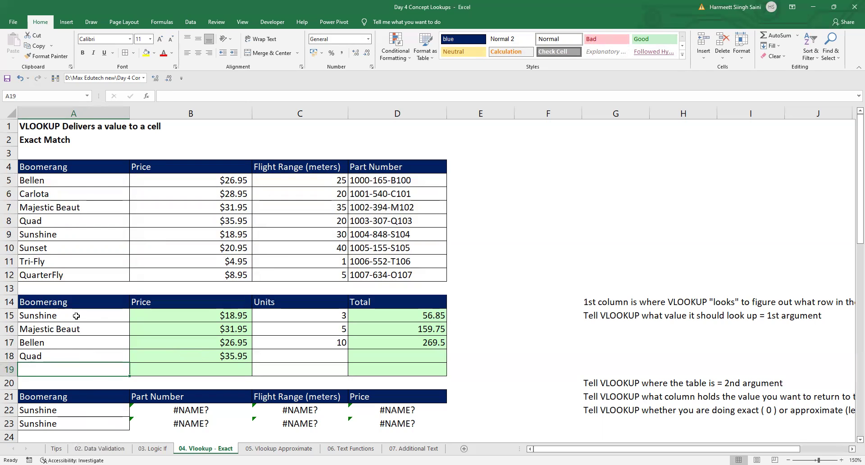
# Clear the boomerang names from A15:A18 in the order table.
pyautogui.moveTo(77, 315); pyautogui.dragTo(82, 361)
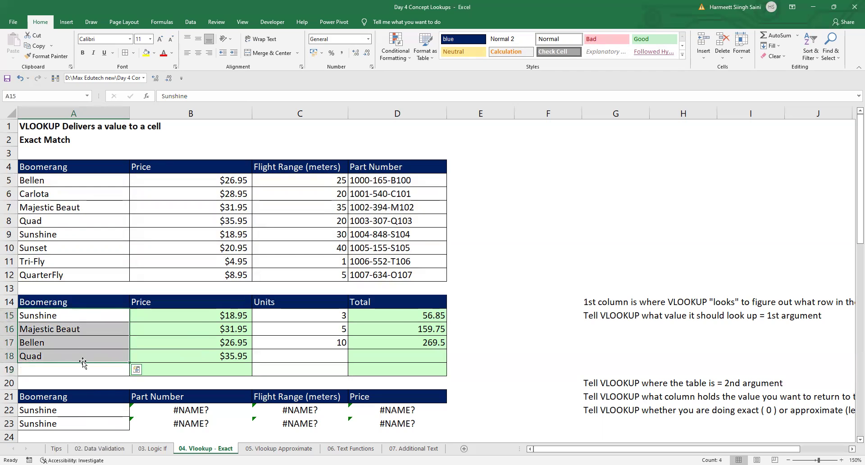
pyautogui.press('Delete')
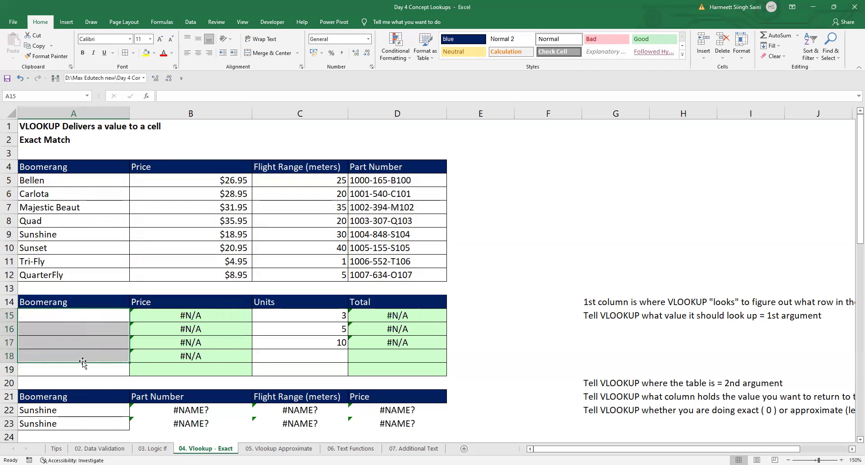
# Set up a data validation rule for A15 in the order table that allows a list.
pyautogui.click(71, 316)
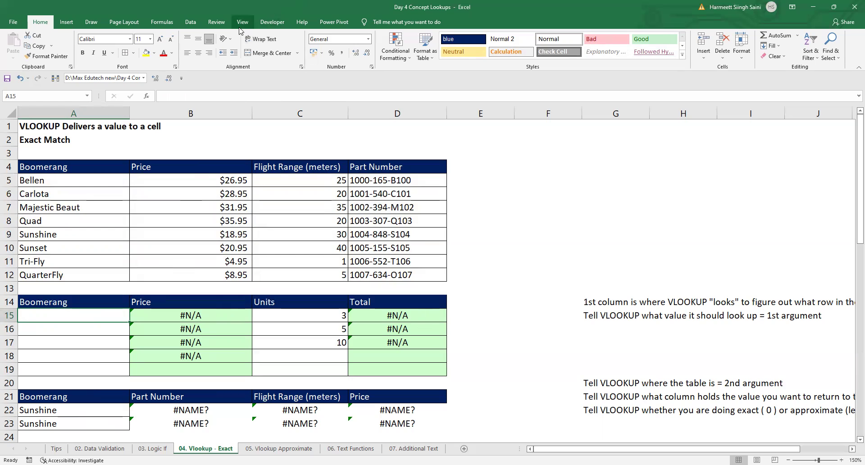
pyautogui.click(191, 23)
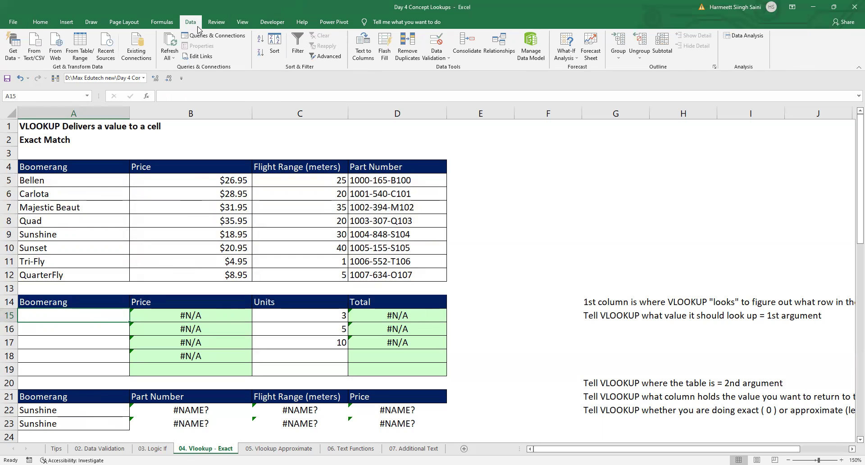
pyautogui.click(439, 58)
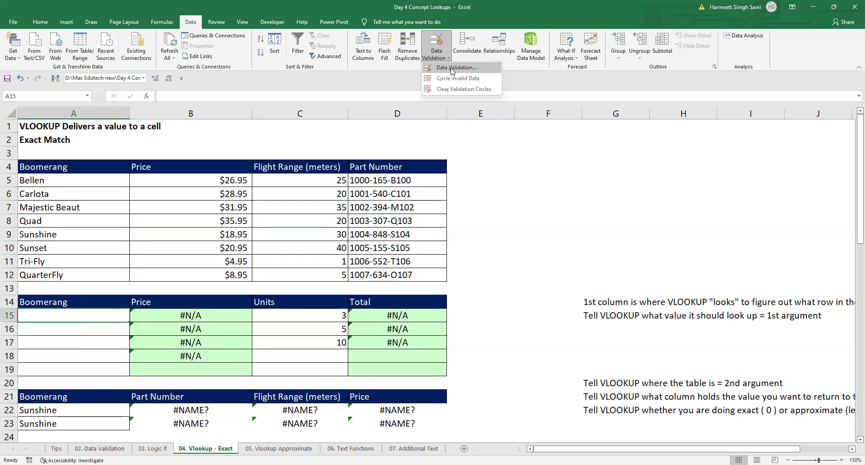
pyautogui.click(452, 68)
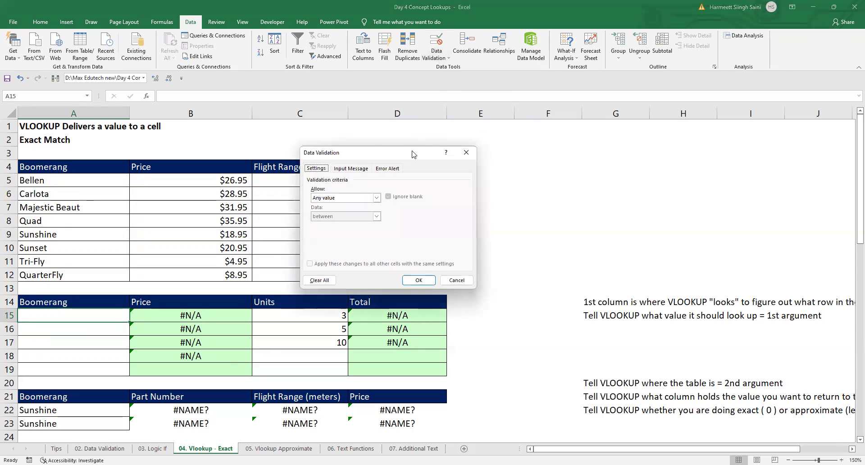
pyautogui.moveTo(412, 154); pyautogui.dragTo(420, 139)
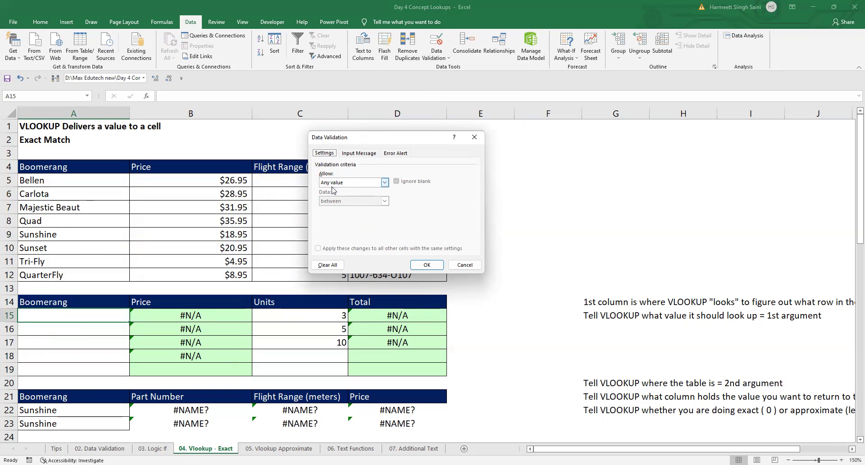
pyautogui.click(385, 183)
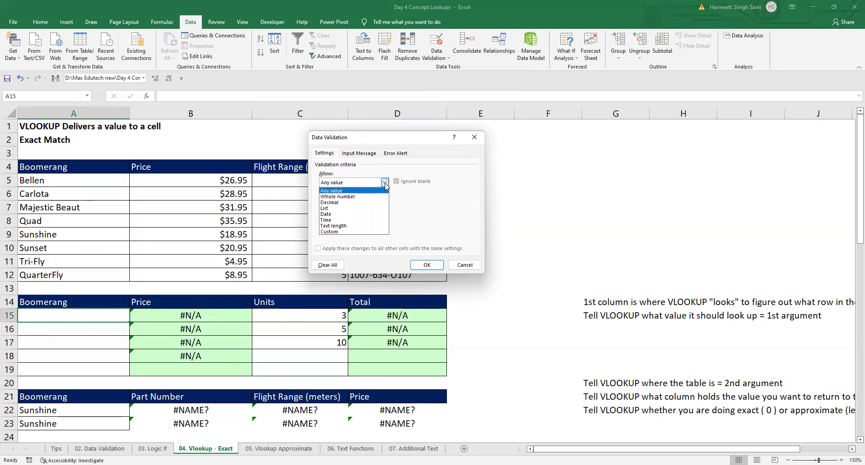
pyautogui.click(340, 208)
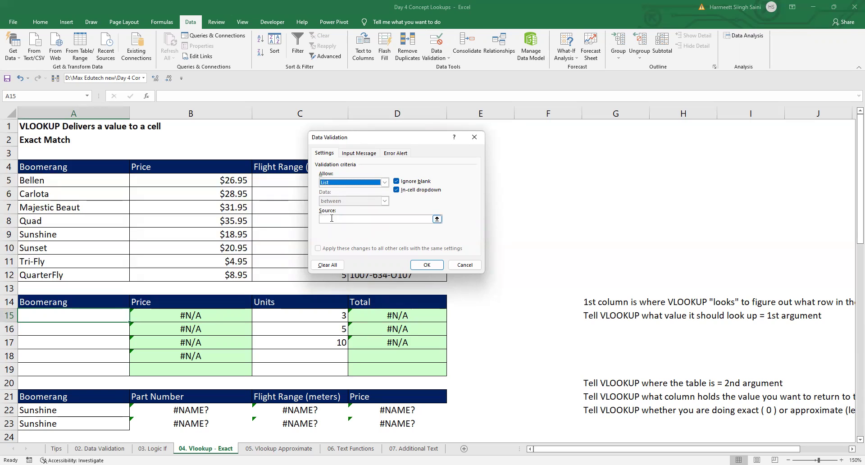
# Use the boomerang names in A5:A12 as the validation list's source and apply the rule to A15.
pyautogui.click(361, 221)
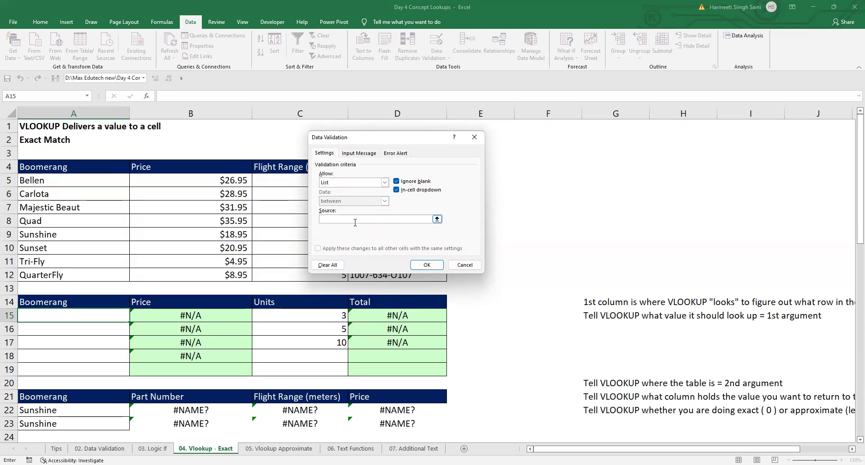
pyautogui.click(43, 180)
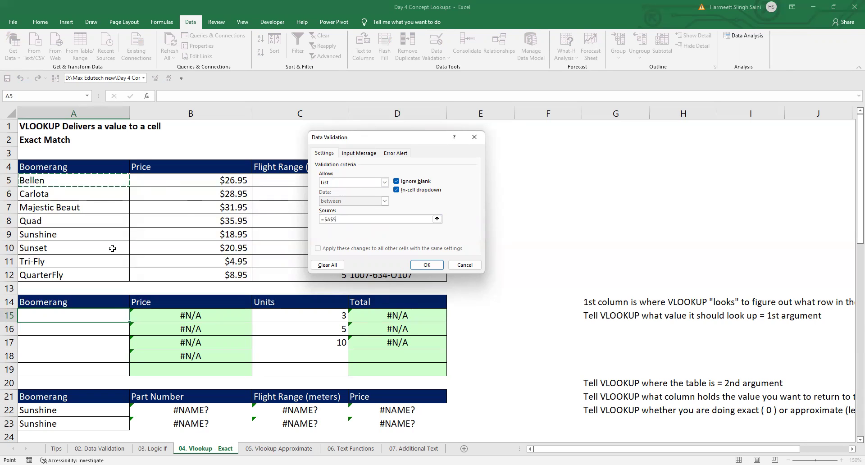
pyautogui.keyDown('shift'); pyautogui.click(118, 273); pyautogui.keyUp('shift')
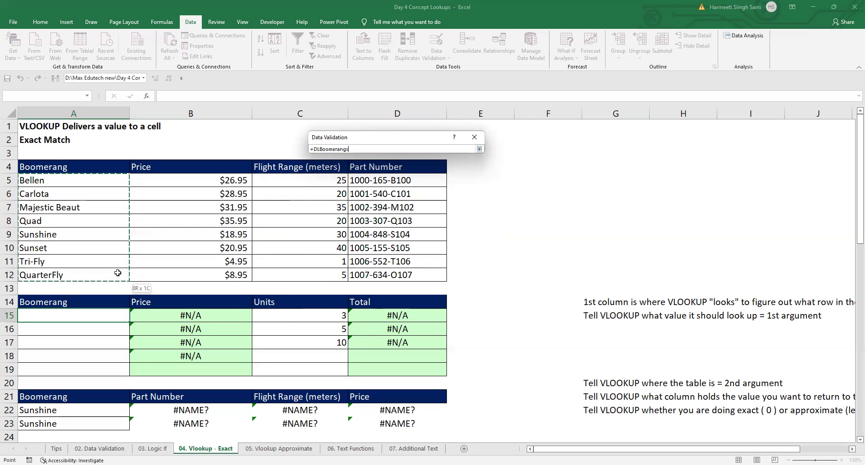
pyautogui.moveTo(117, 273); pyautogui.dragTo(117, 272)
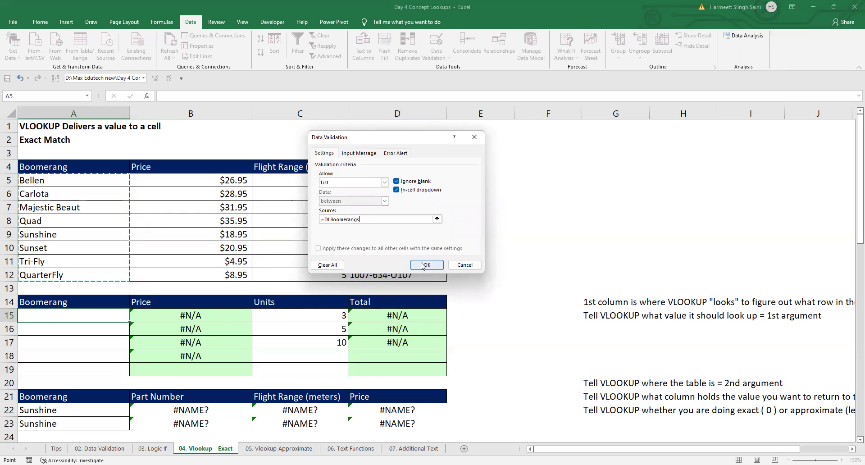
pyautogui.click(423, 265)
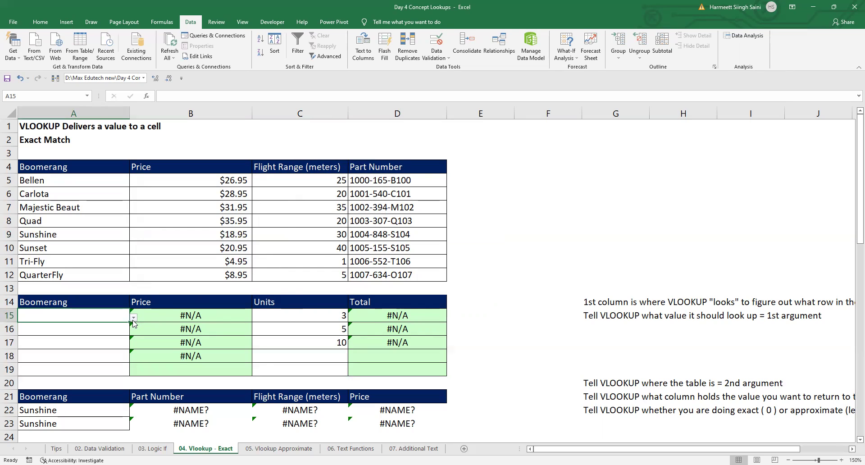
# Choose Sunshine for A15 from its validation list.
pyautogui.click(121, 332)
pyautogui.click(123, 312)
pyautogui.click(134, 317)
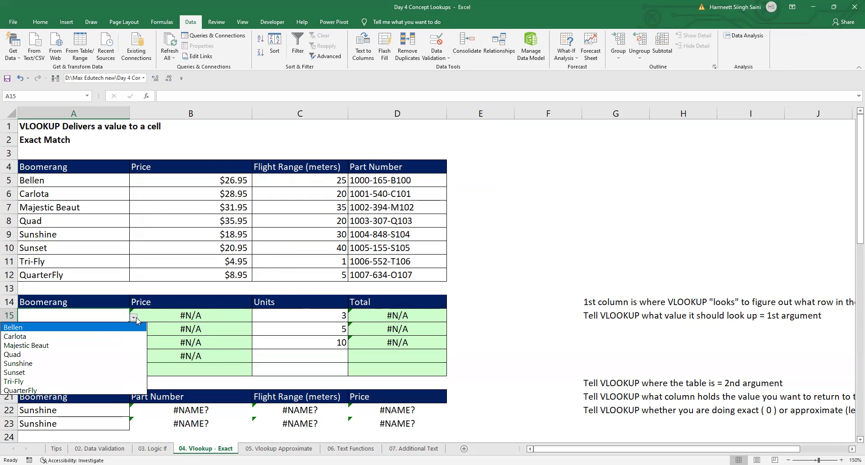
pyautogui.click(101, 367)
# Copy A15 with its validation list down to A19 in the Boomerang column of the order table.
pyautogui.click(93, 328)
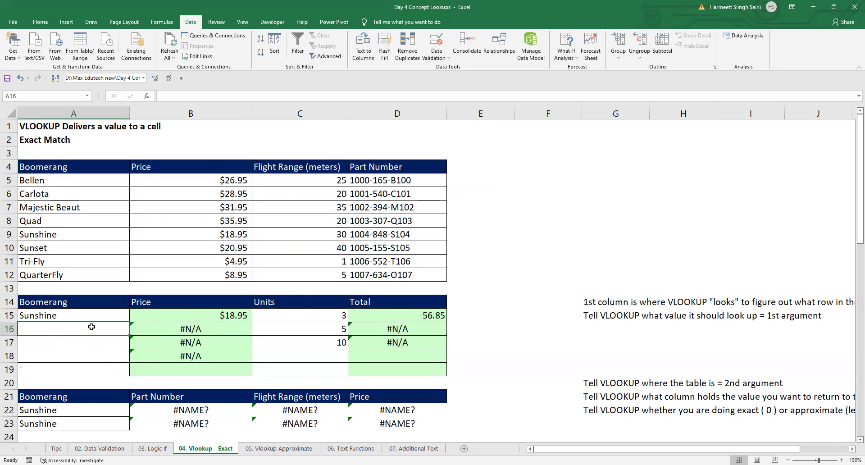
pyautogui.press('Up')
pyautogui.hotkey('ctrl', 'c')
pyautogui.hotkey('shift', 'Down')
pyautogui.hotkey('shift', 'Down')
pyautogui.hotkey('shift', 'Down')
pyautogui.hotkey('shift', 'Down')
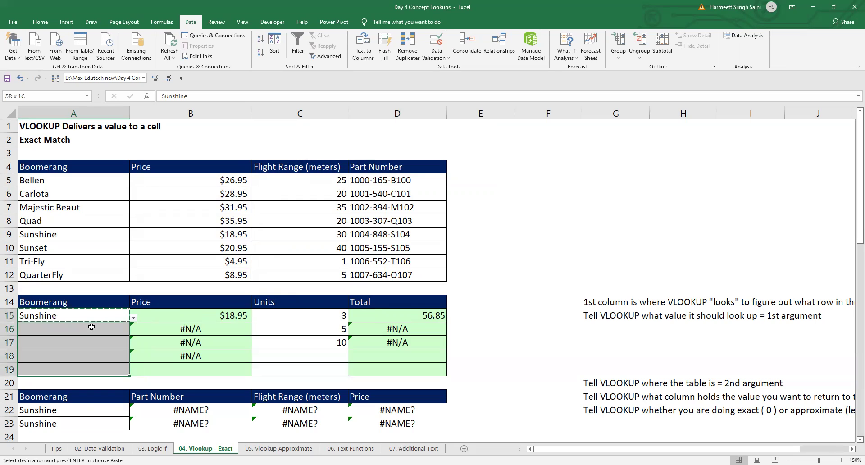
pyautogui.press('Return')
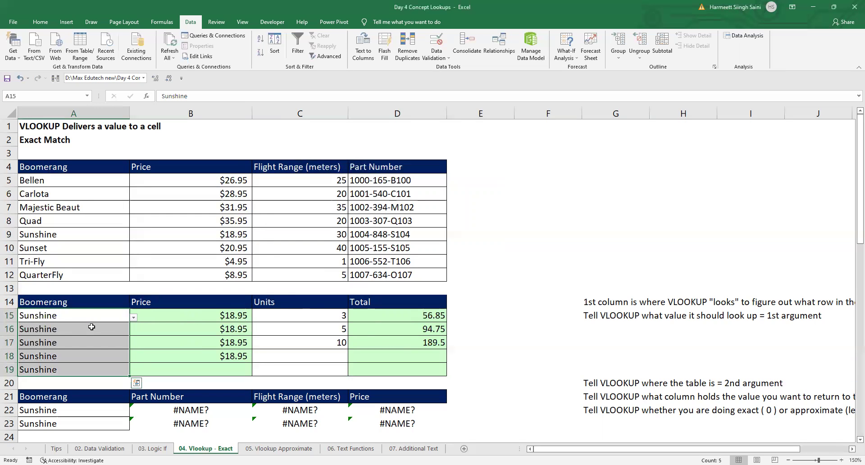
pyautogui.hotkey('ctrl', 'q')
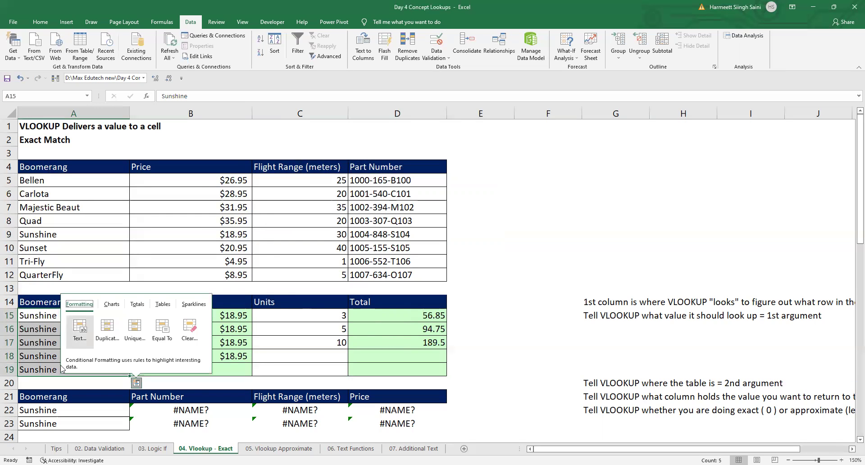
# Choose Majestic Beaut for A16 and Quad for A17 from their validation lists.
pyautogui.click(42, 330)
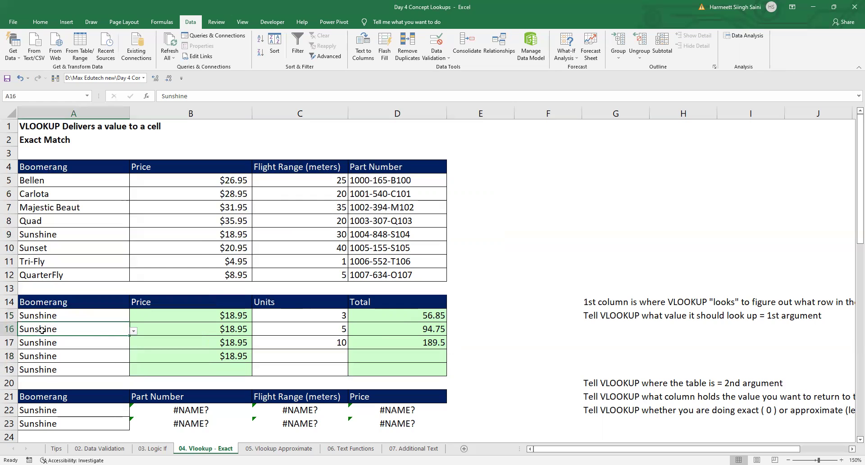
pyautogui.click(133, 331)
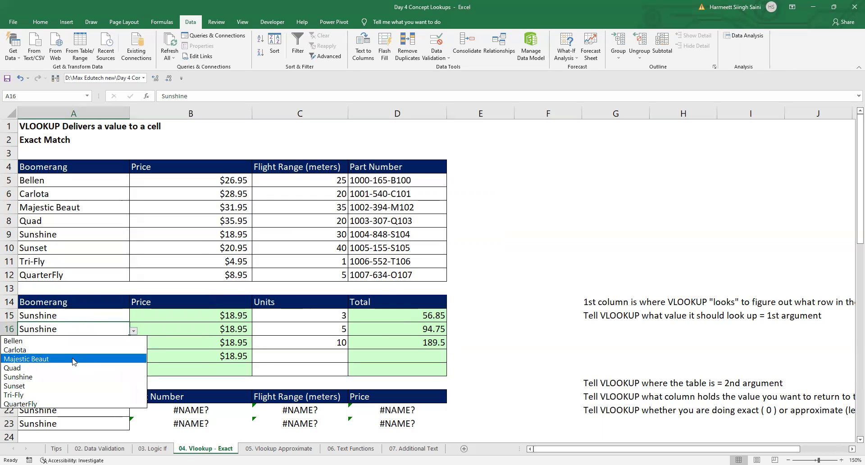
pyautogui.click(77, 359)
pyautogui.click(84, 344)
pyautogui.click(133, 344)
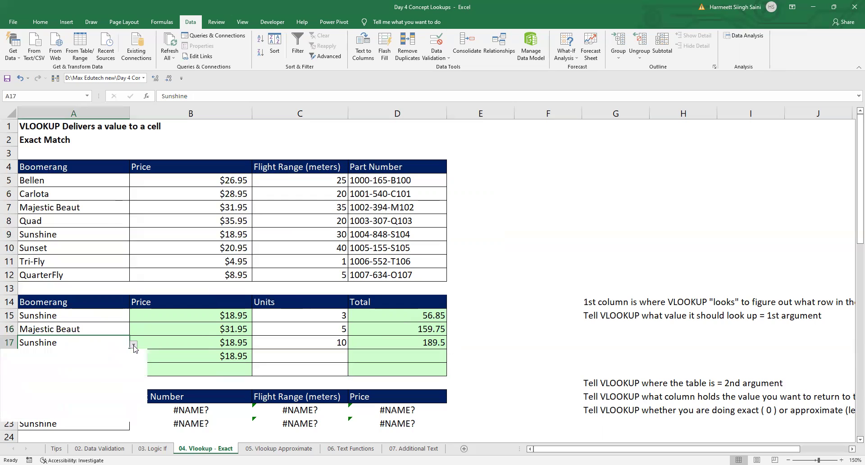
pyautogui.click(74, 376)
# Choose Carlota for A18 and Tri-Fly for A19 from their validation lists.
pyautogui.click(94, 355)
pyautogui.click(134, 358)
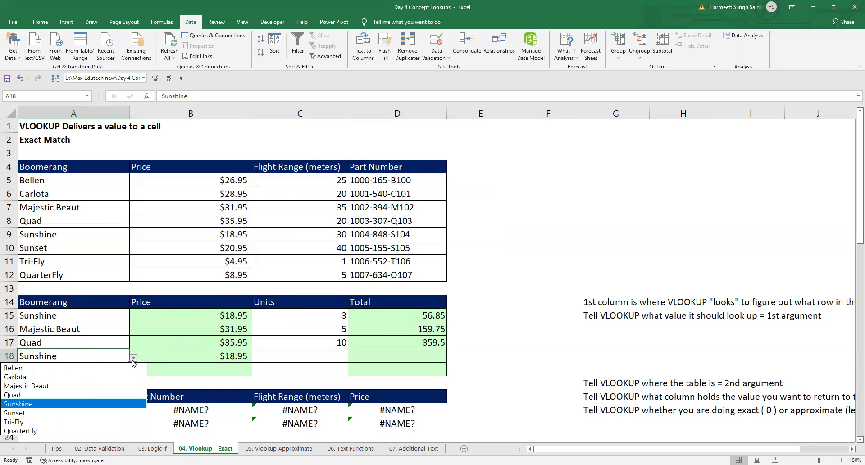
pyautogui.click(90, 380)
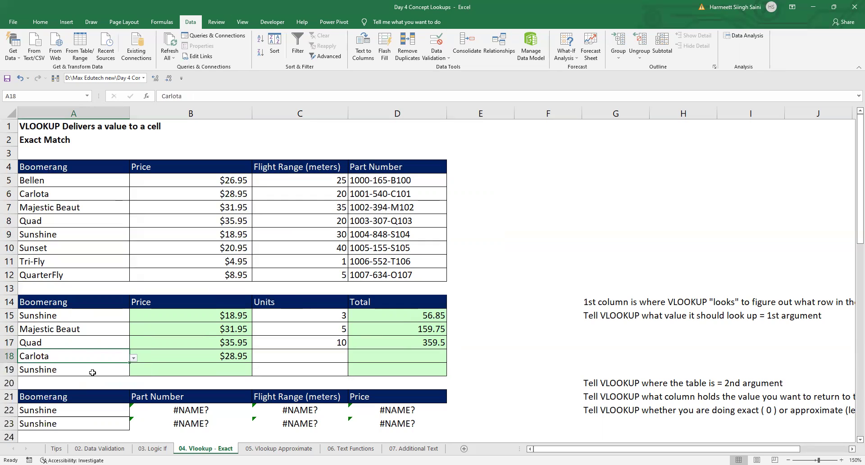
pyautogui.click(107, 370)
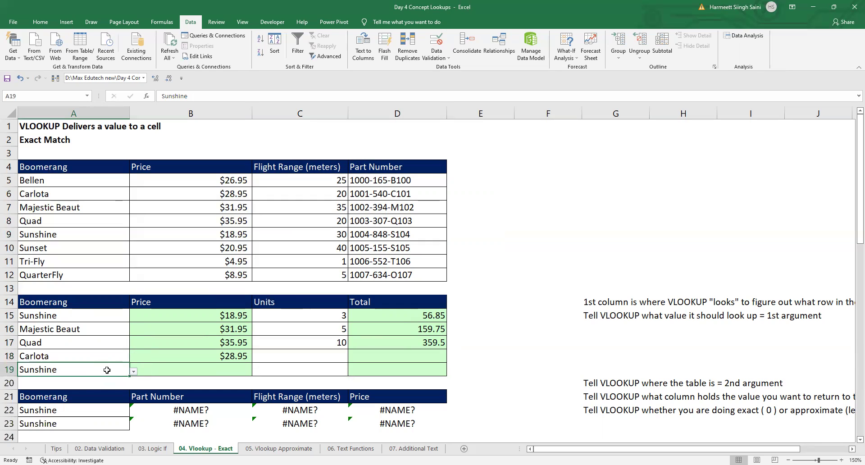
pyautogui.click(133, 371)
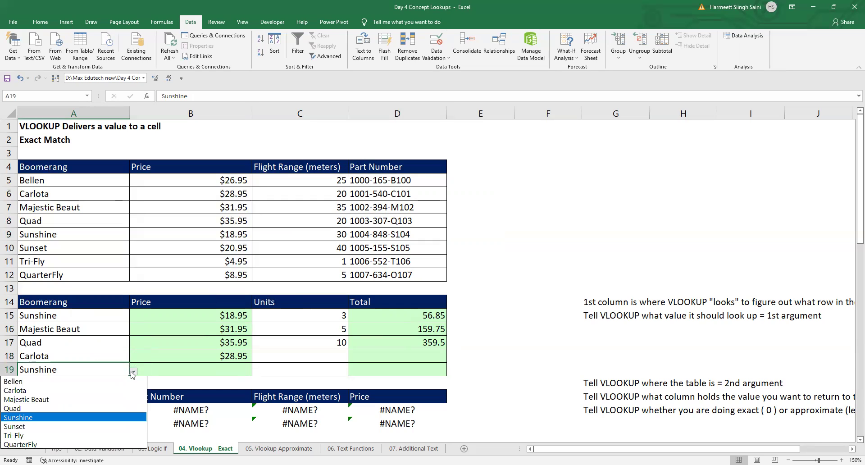
pyautogui.click(80, 435)
# Fill the VLOOKUP price formula from B18 down into B19 and review the formula in B15.
pyautogui.click(176, 374)
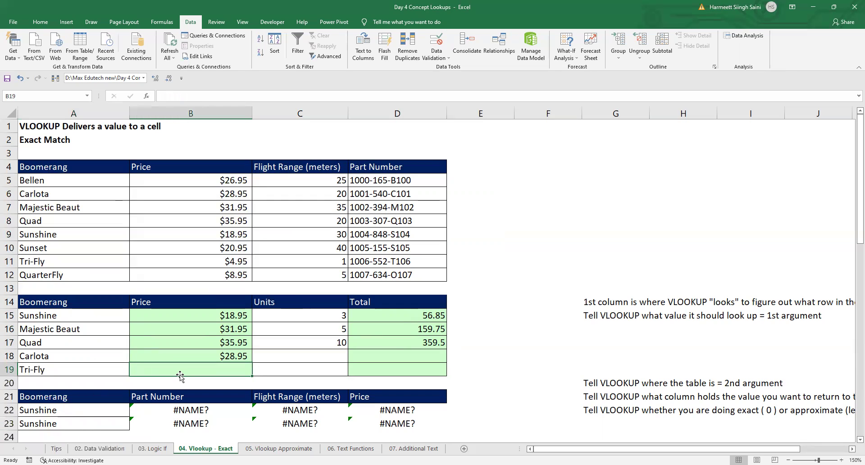
pyautogui.hotkey('ctrl', 'd')
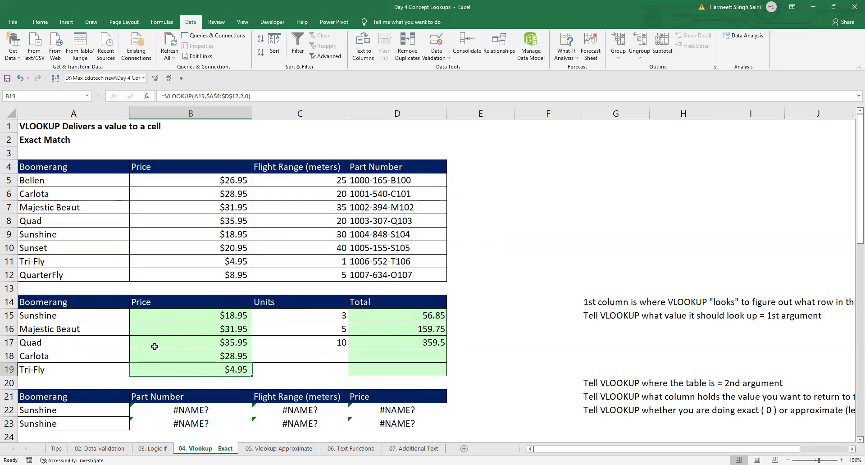
pyautogui.click(101, 314)
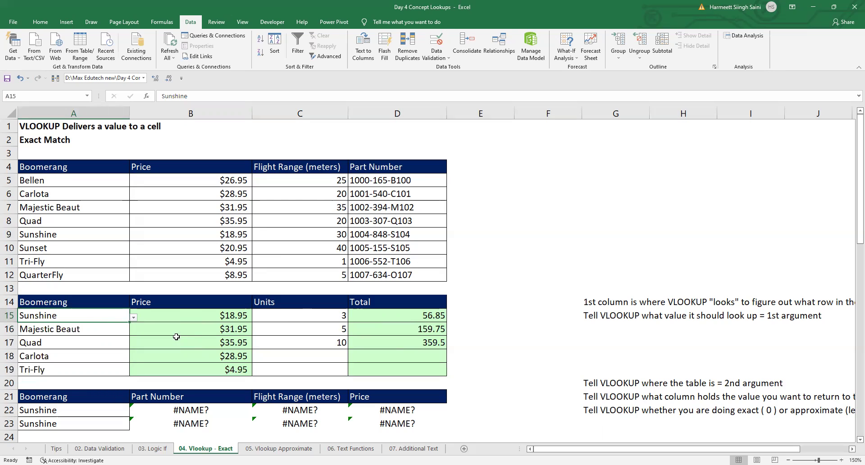
pyautogui.click(192, 313)
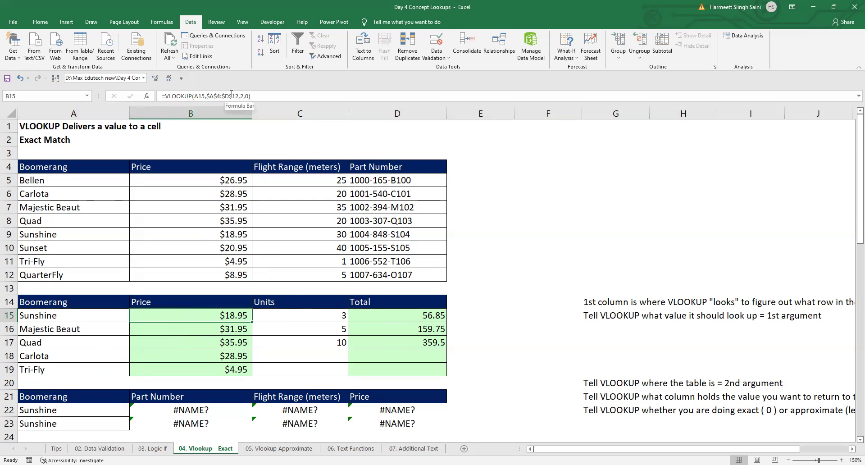
# Try to enter the unlisted text cv;msdfvkld in A15, cancel it, and review the cell's data validation settings without changing them.
pyautogui.click(112, 318)
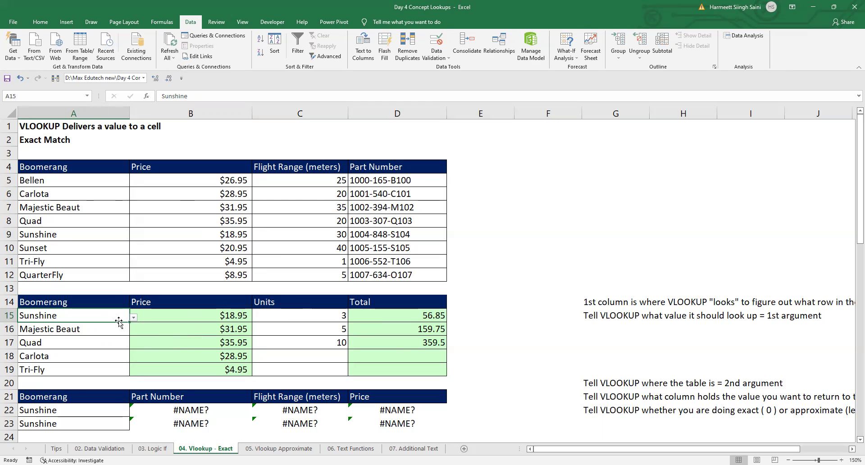
pyautogui.write('cv;msdfvkld')
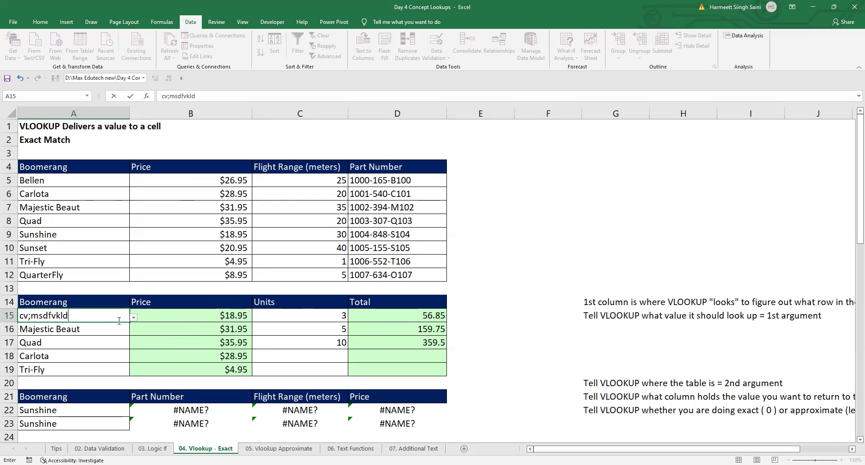
pyautogui.press('Return')
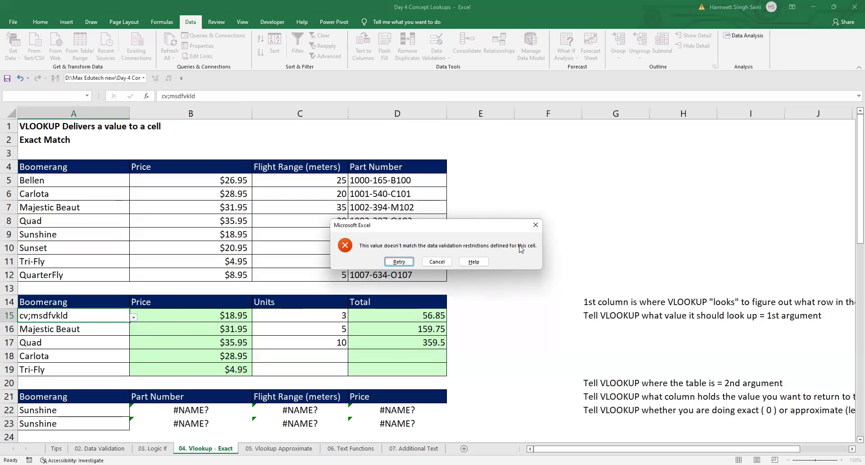
pyautogui.click(439, 262)
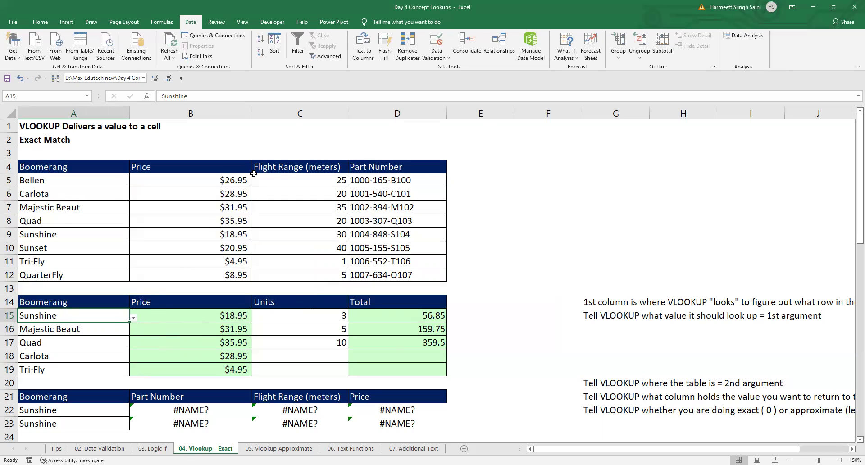
pyautogui.click(431, 59)
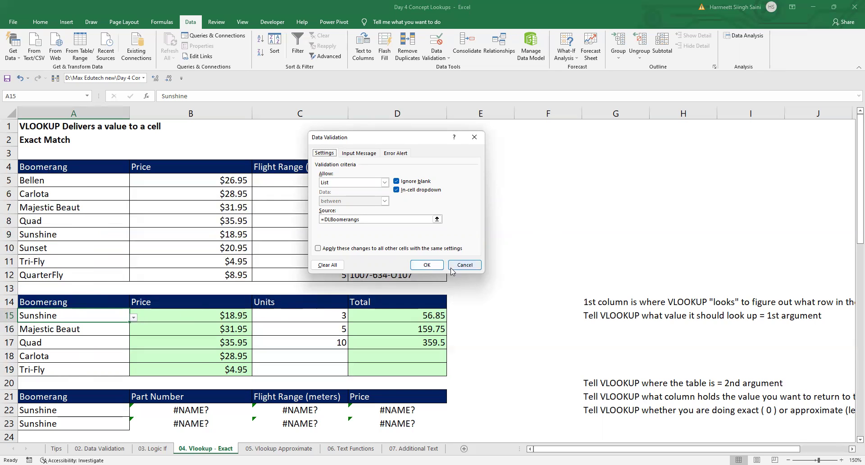
pyautogui.click(465, 264)
# Clear the Tri-Fly entry from A19 in the order table.
pyautogui.click(78, 371)
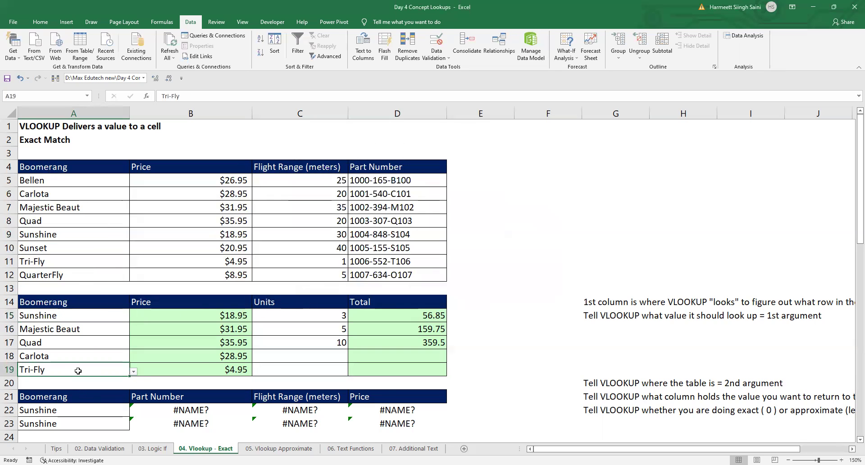
pyautogui.press('Delete')
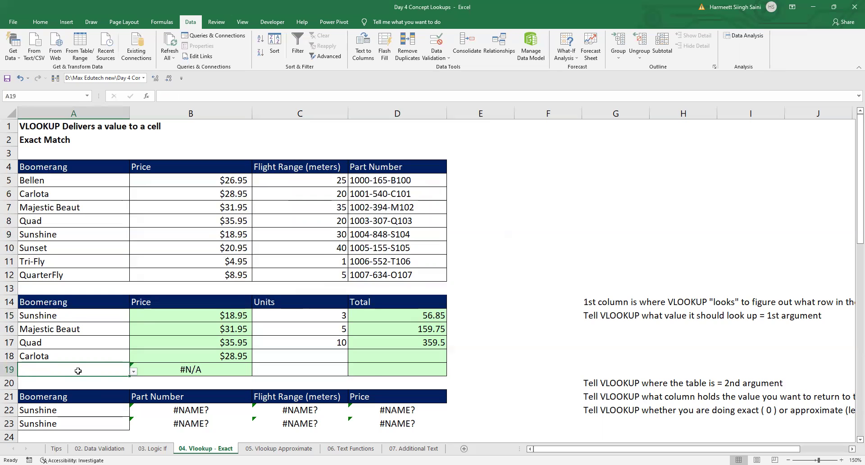
# Try the unlisted name TriFly in A19, and correct the entry to Tri-Fly.
pyautogui.write('Tri')
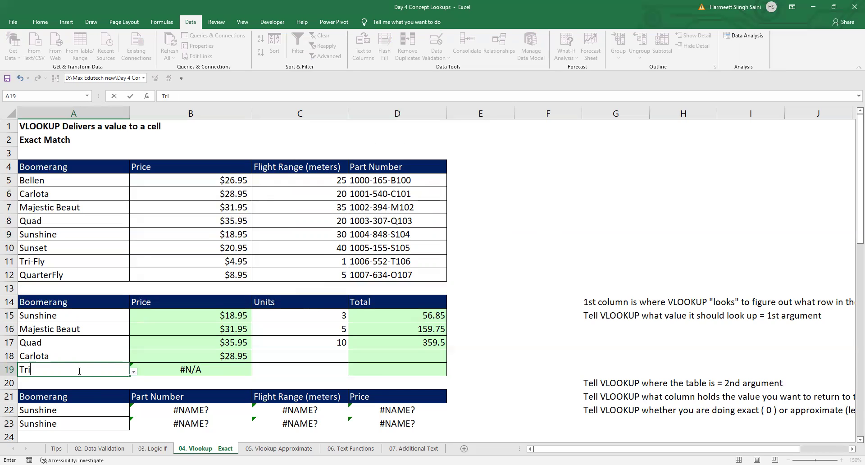
pyautogui.write('Fly')
pyautogui.press('Return')
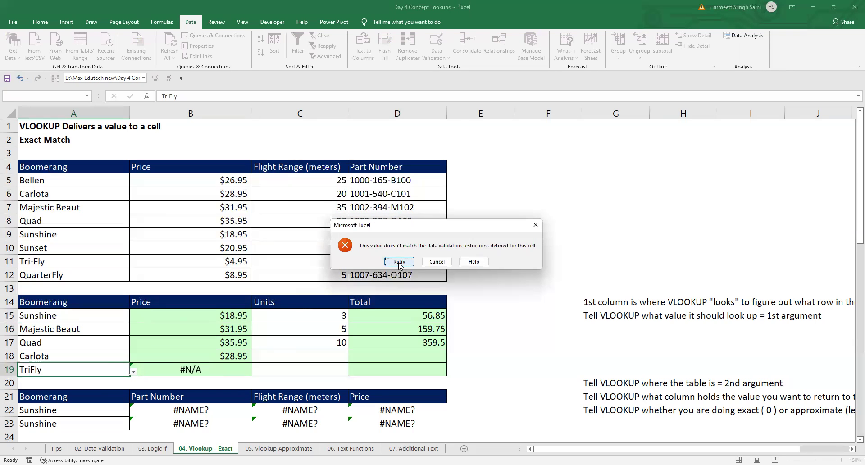
pyautogui.press('Return')
pyautogui.press('BackSpace')
pyautogui.press('BackSpace')
pyautogui.press('BackSpace')
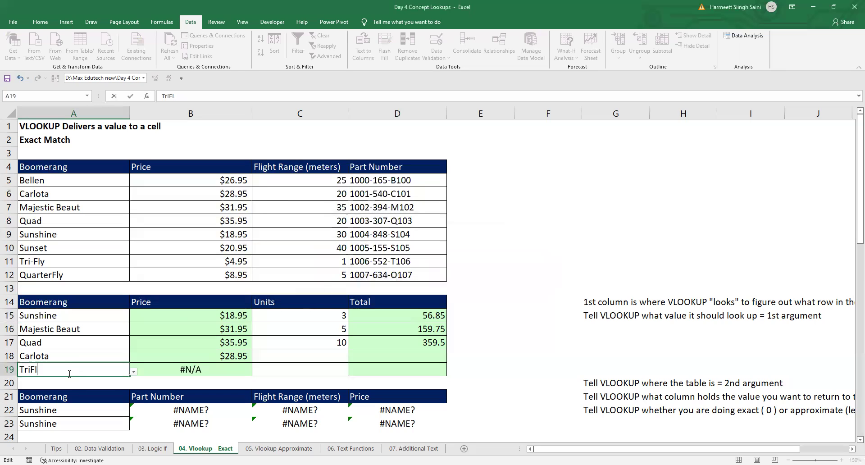
pyautogui.write('-Fly')
pyautogui.press('Return')
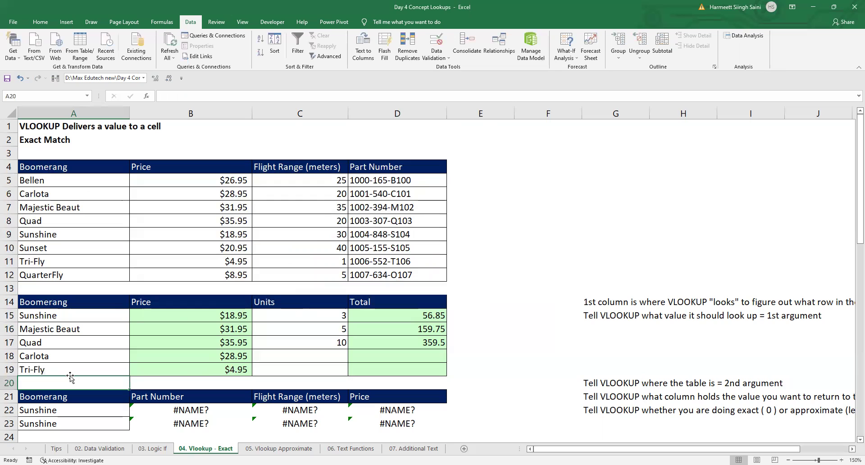
# Review the validation list of A19, the boomerang names in A15:A19 and the VLOOKUP formula in B15.
pyautogui.click(67, 368)
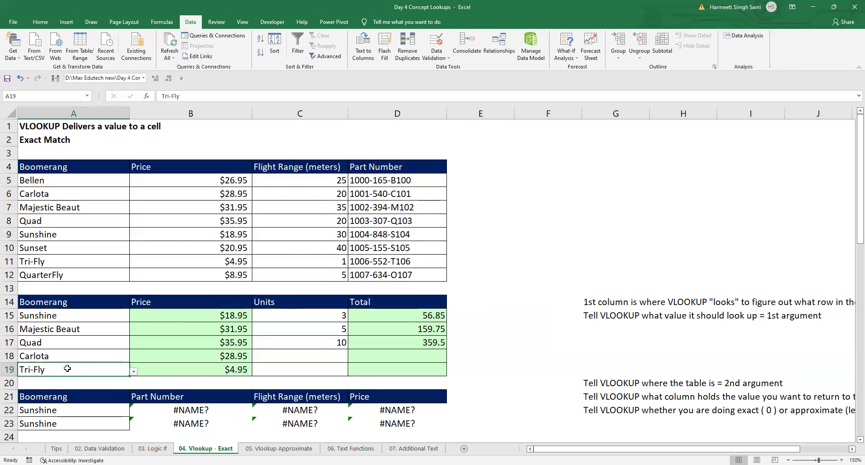
pyautogui.click(133, 371)
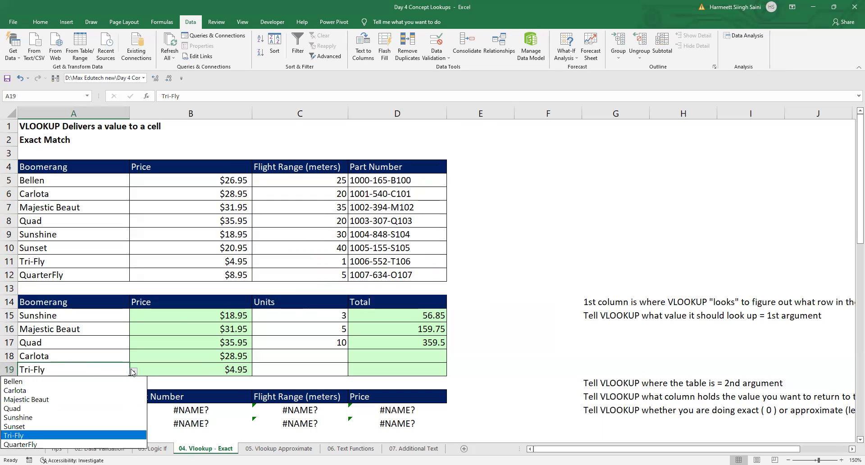
pyautogui.click(94, 367)
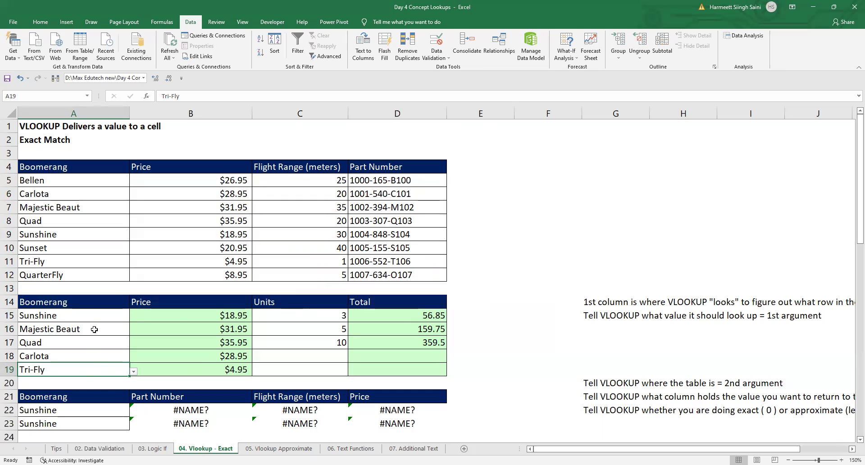
pyautogui.moveTo(94, 313); pyautogui.dragTo(101, 369)
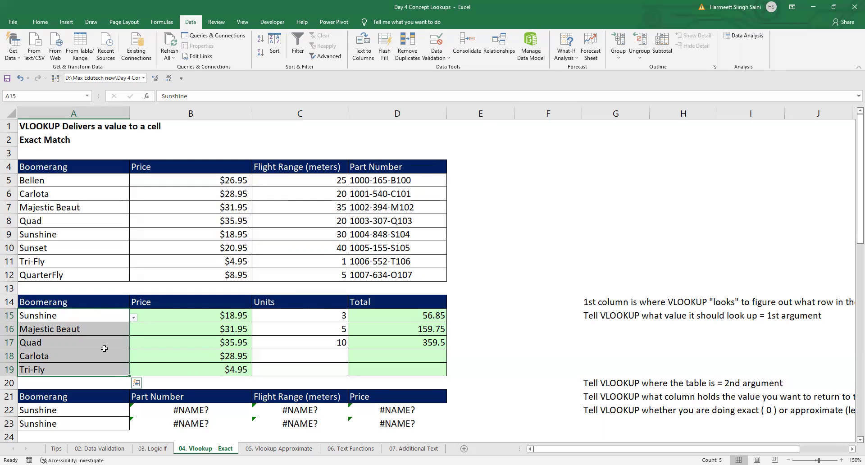
pyautogui.click(104, 314)
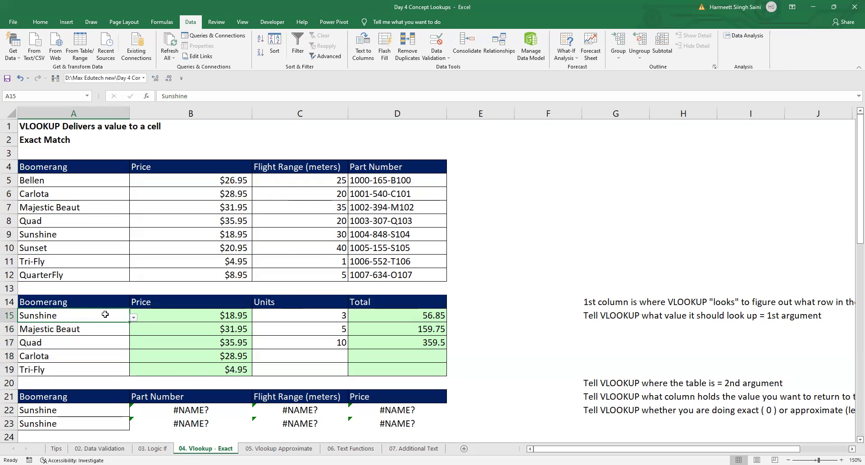
pyautogui.click(217, 316)
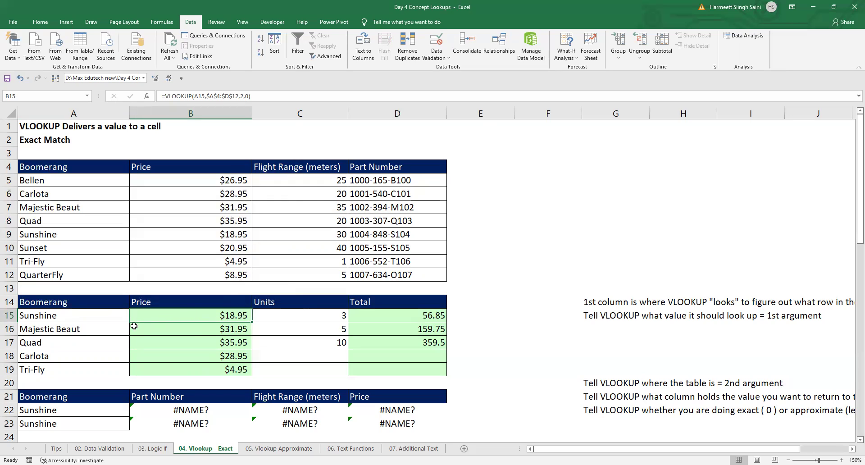
pyautogui.click(115, 314)
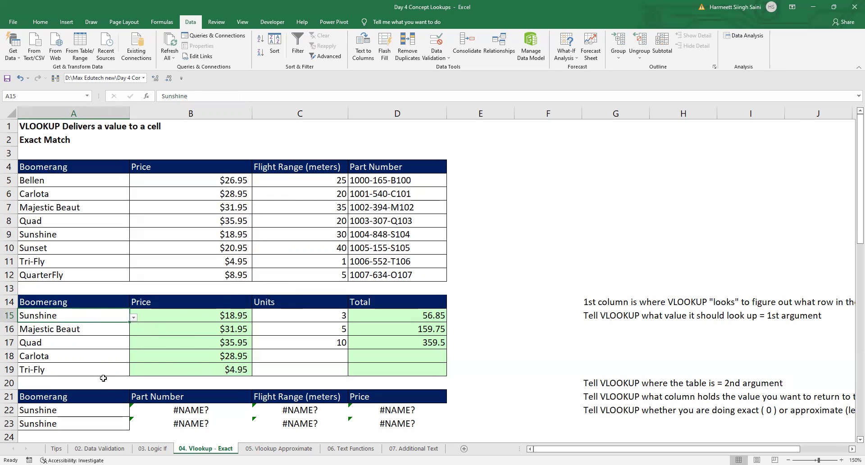
# Open the 02. Data Validation sheet and examine the Bolt 01 lower and upper limits in B39 and B40.
pyautogui.click(116, 448)
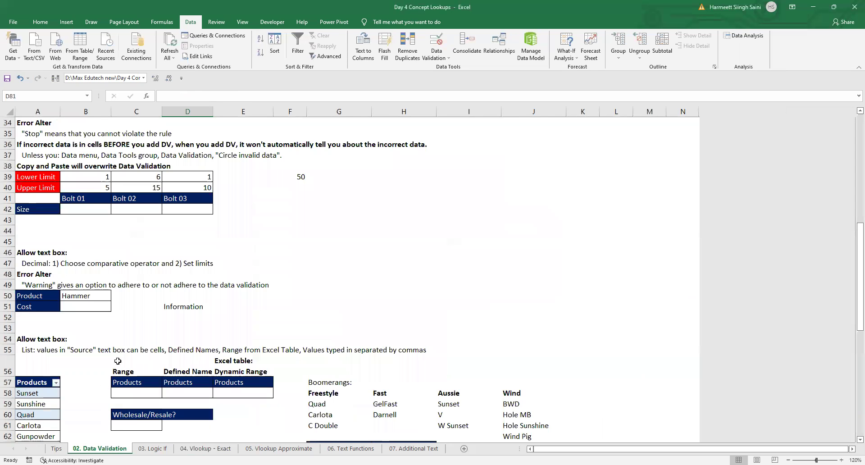
pyautogui.scroll(11, 140, 225)
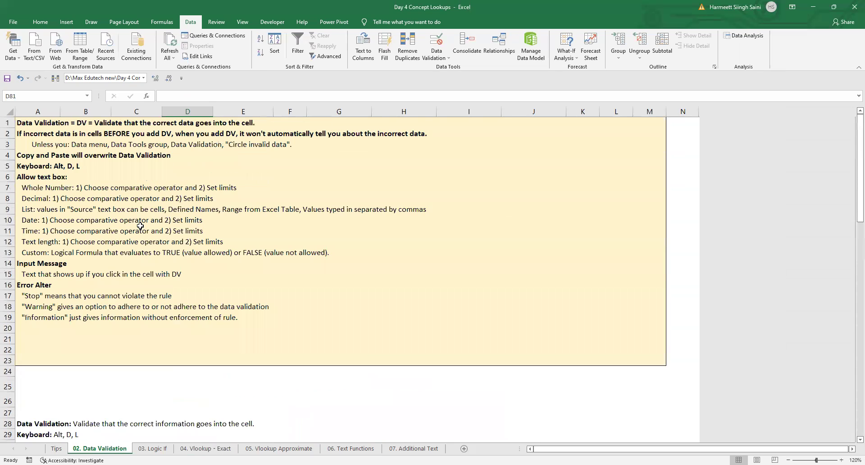
pyautogui.scroll(-5, 140, 226)
pyautogui.scroll(-3, 140, 226)
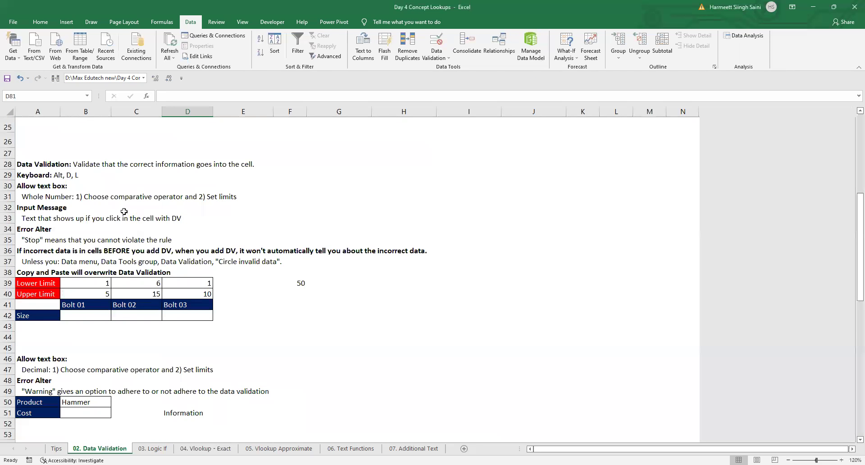
pyautogui.click(82, 285)
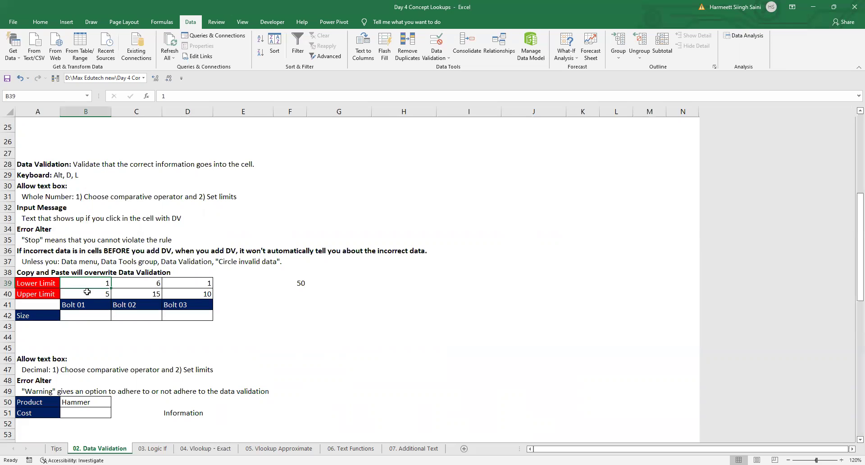
pyautogui.click(88, 294)
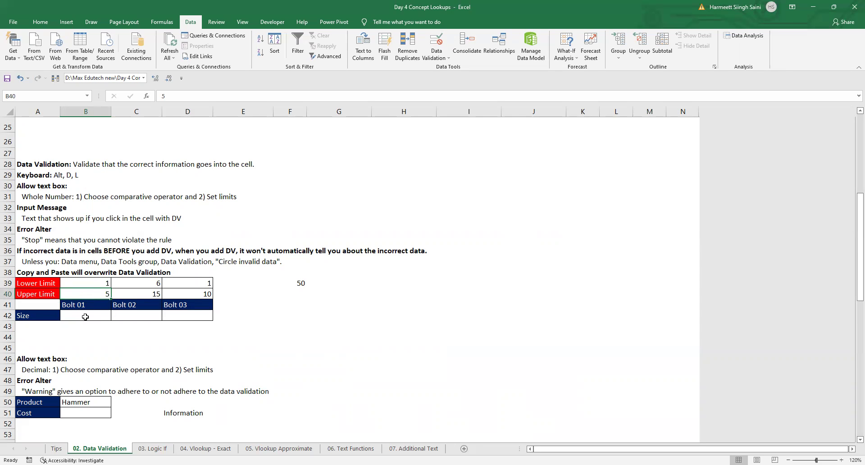
# Review the whole number validation of the Bolt 01 size cell B42 and its limit references B39 and B40, keeping the settings.
pyautogui.click(86, 314)
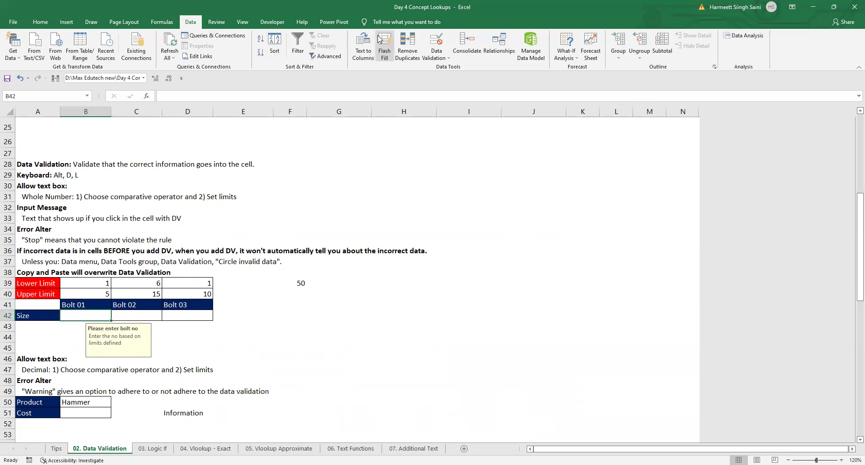
pyautogui.click(444, 59)
pyautogui.click(444, 68)
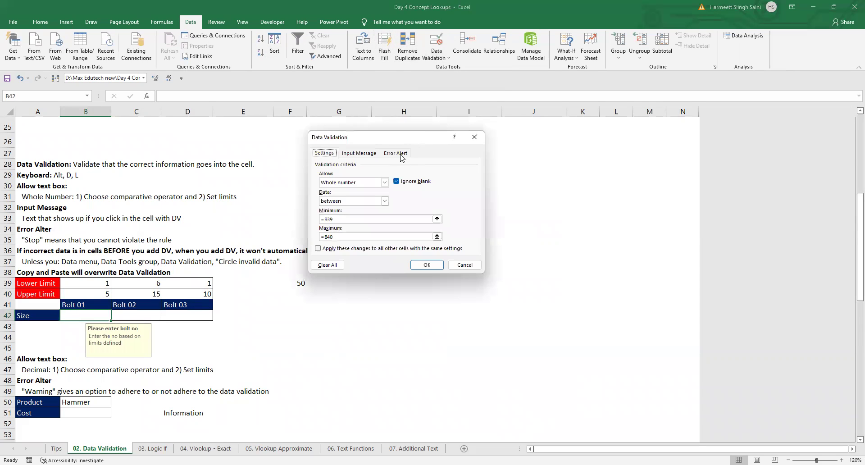
pyautogui.click(385, 182)
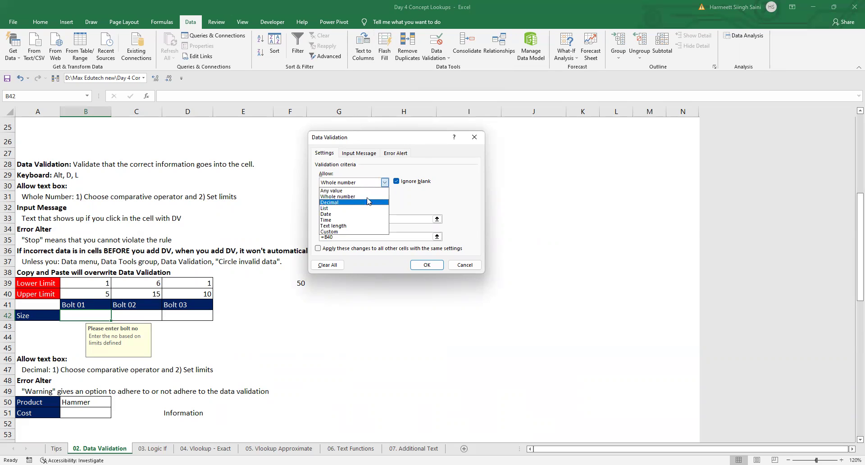
pyautogui.click(367, 197)
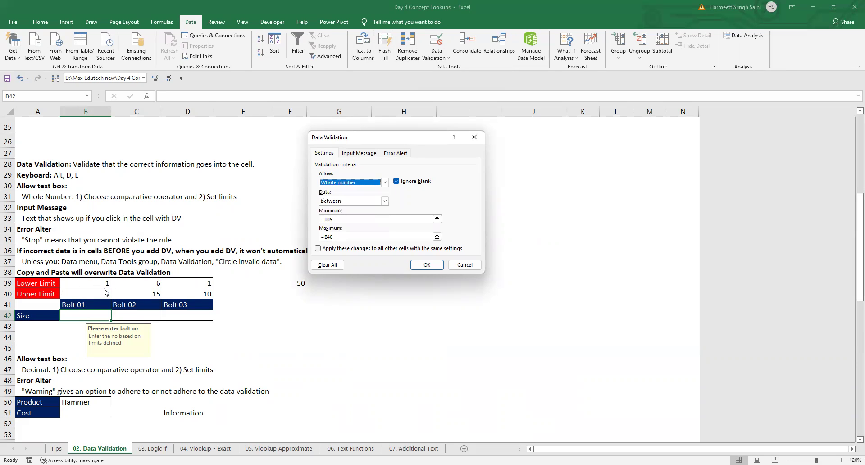
pyautogui.click(356, 220)
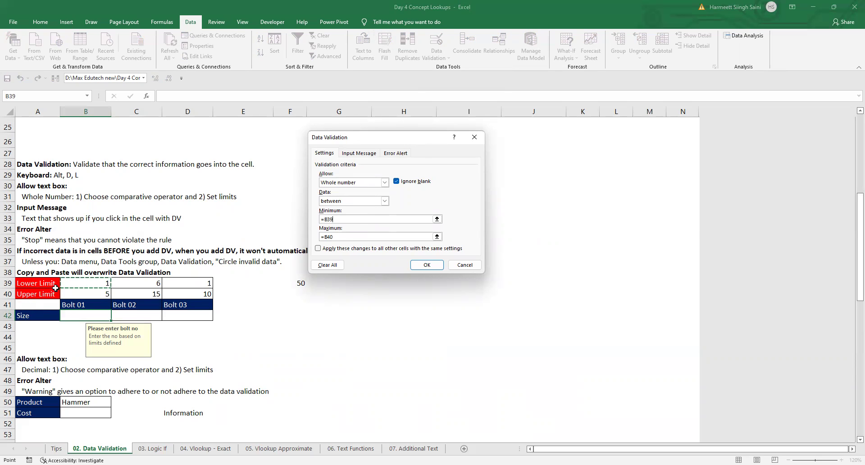
pyautogui.click(347, 234)
pyautogui.click(432, 267)
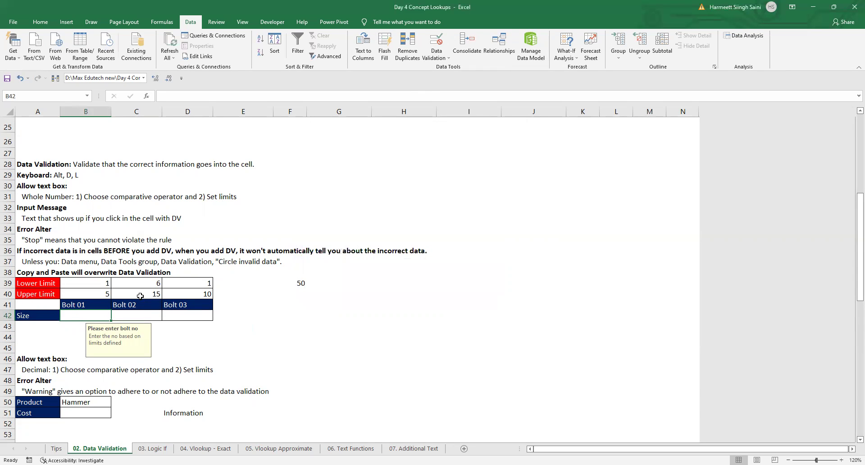
# Test the Bolt 01 size validation in B42 by entering 4 and trying -1, cancelling the second entry.
pyautogui.write('4')
pyautogui.hotkey('ctrl', 'Return')
pyautogui.write('-')
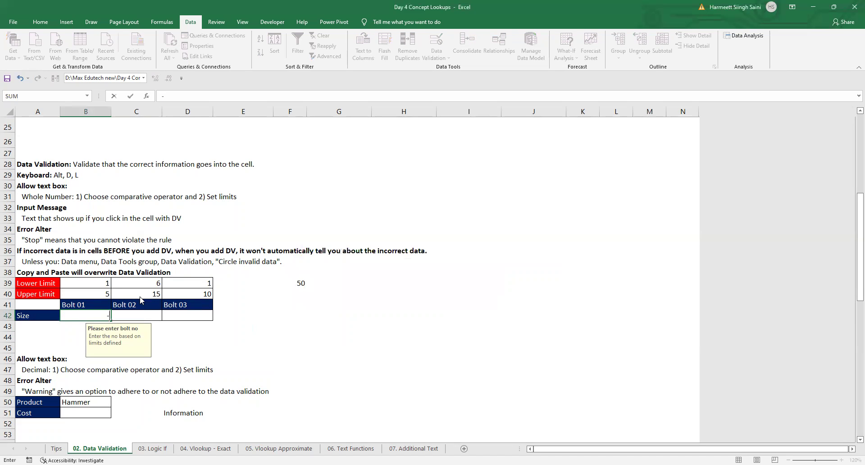
pyautogui.write('1')
pyautogui.hotkey('ctrl', 'Return')
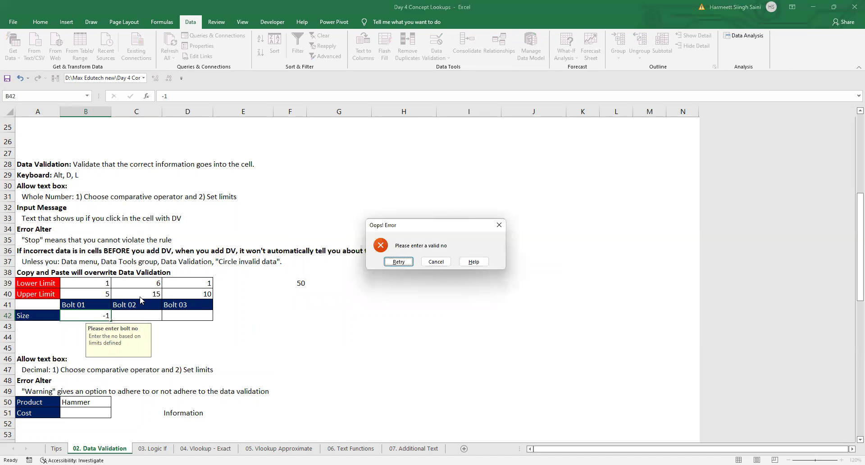
pyautogui.click(436, 262)
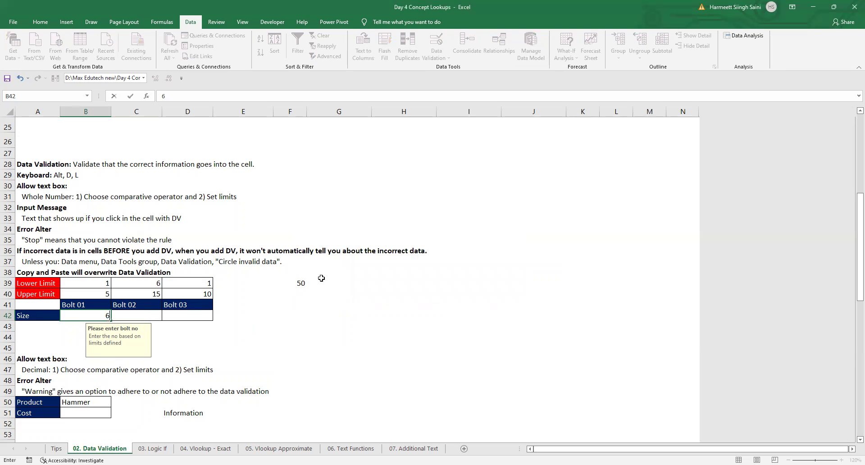
# Try 6 as the Bolt 01 size in B42, cancel it, and set the size to 5.
pyautogui.write('6')
pyautogui.hotkey('ctrl', 'Return')
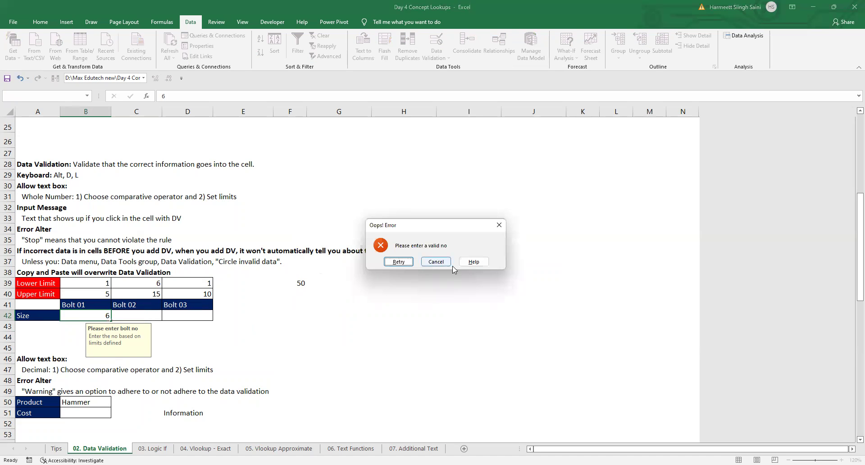
pyautogui.click(436, 261)
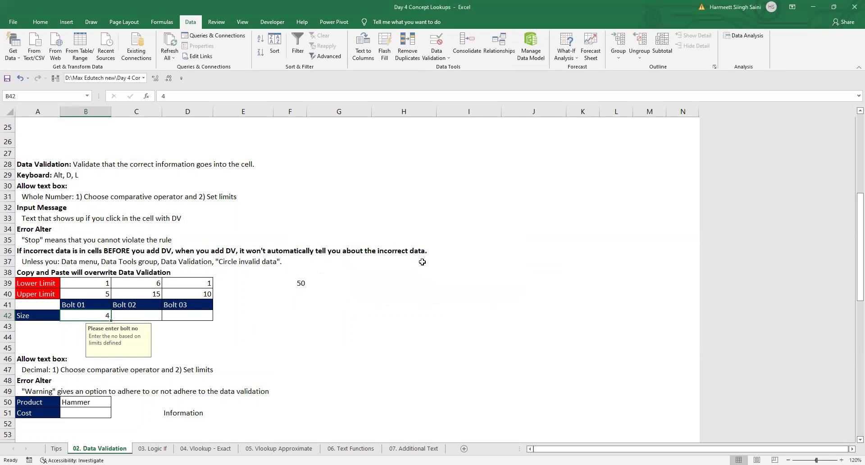
pyautogui.write('5')
pyautogui.hotkey('ctrl', 'Return')
# Try 7 and 4 as the Bolt 02 size in C42, cancelling the entry of 4.
pyautogui.click(141, 317)
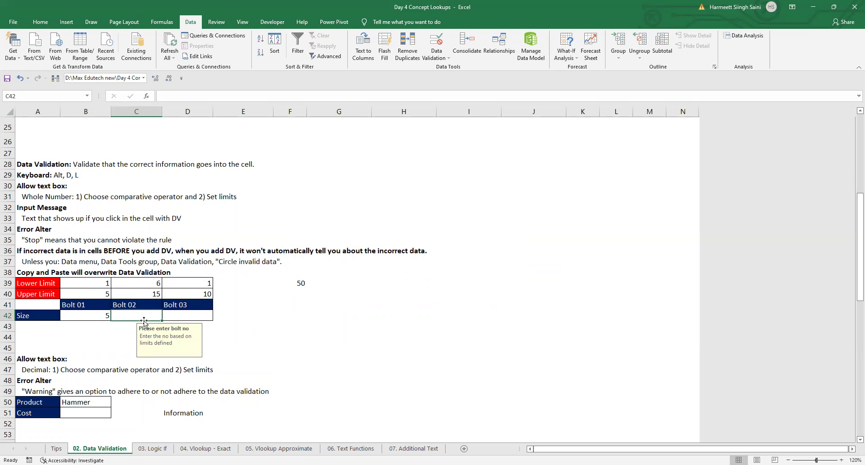
pyautogui.write('7')
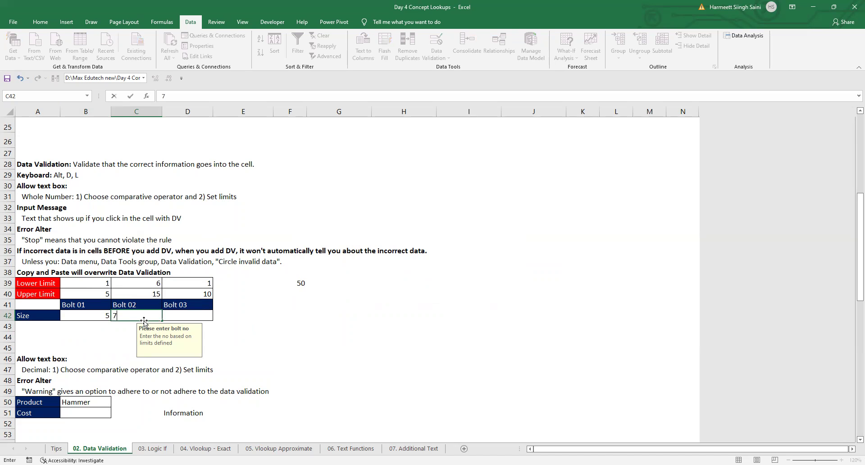
pyautogui.hotkey('ctrl', 'Return')
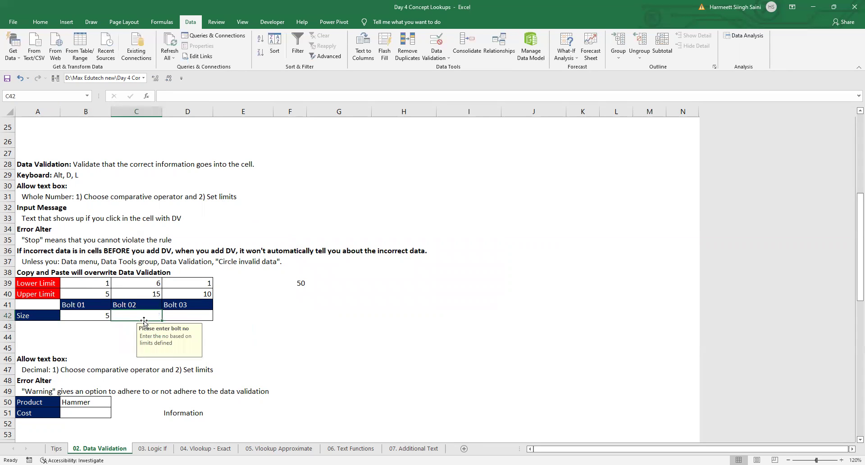
pyautogui.write('4')
pyautogui.press('Return')
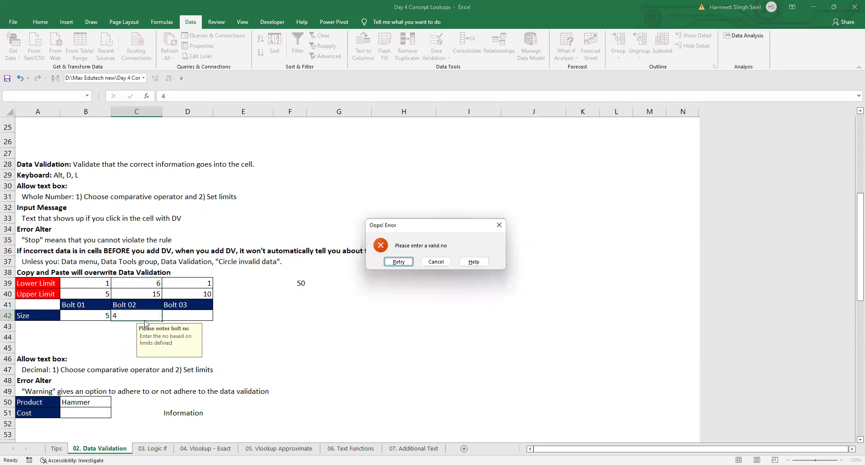
pyautogui.click(430, 260)
# Review the whole number limits, input message and error alert of the Bolt 02 size validation in C42, keeping the settings.
pyautogui.click(436, 54)
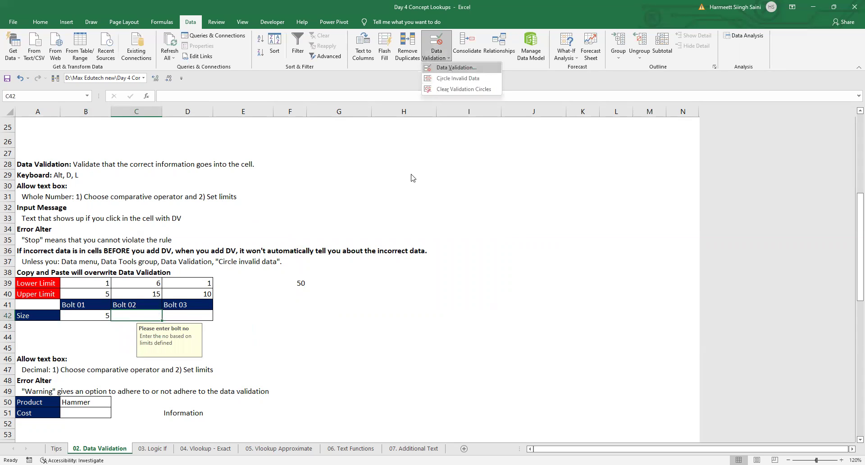
pyautogui.click(449, 68)
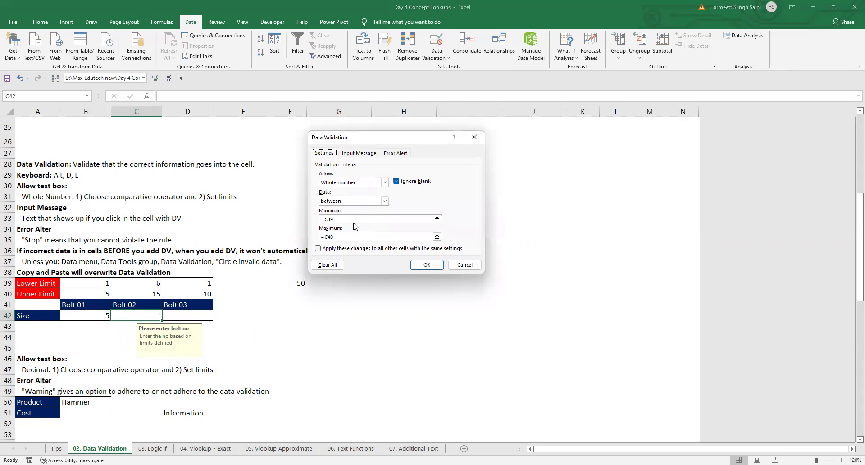
pyautogui.click(352, 154)
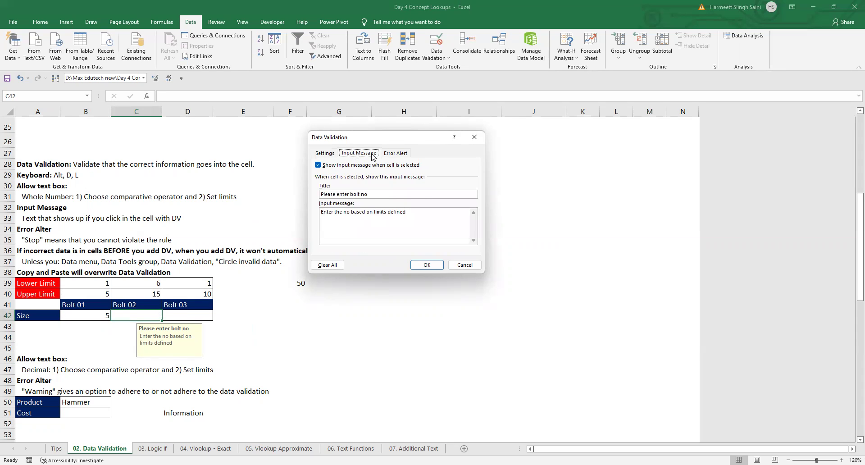
pyautogui.click(395, 153)
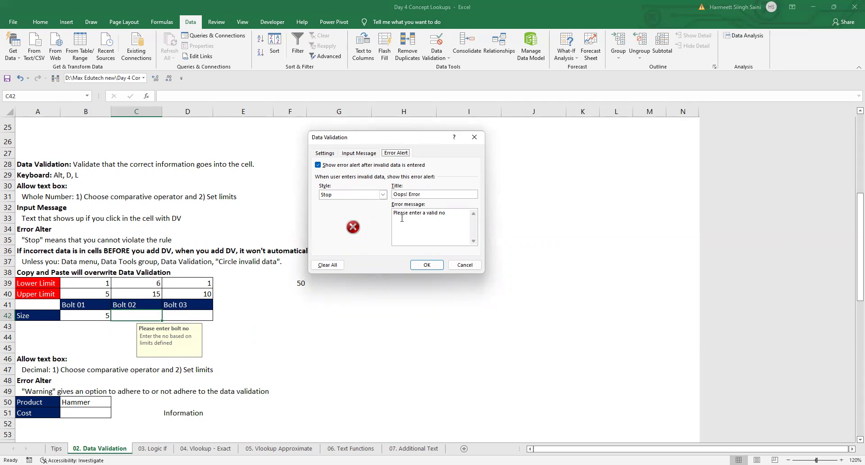
pyautogui.click(372, 153)
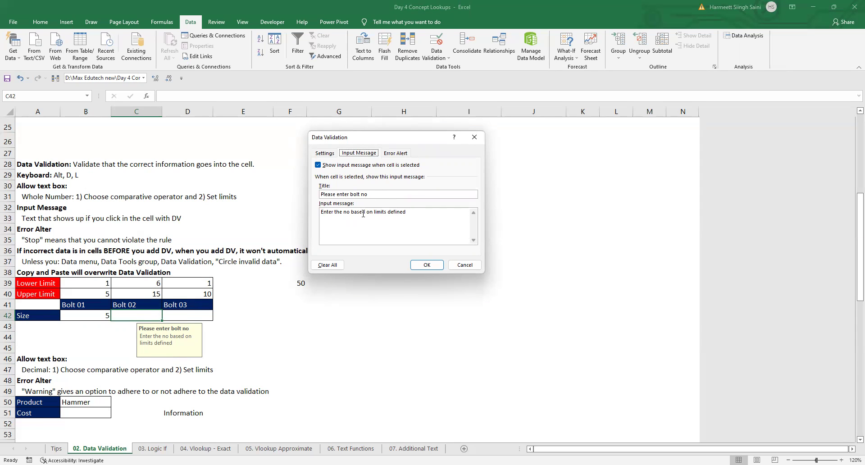
pyautogui.write('.')
pyautogui.click(425, 266)
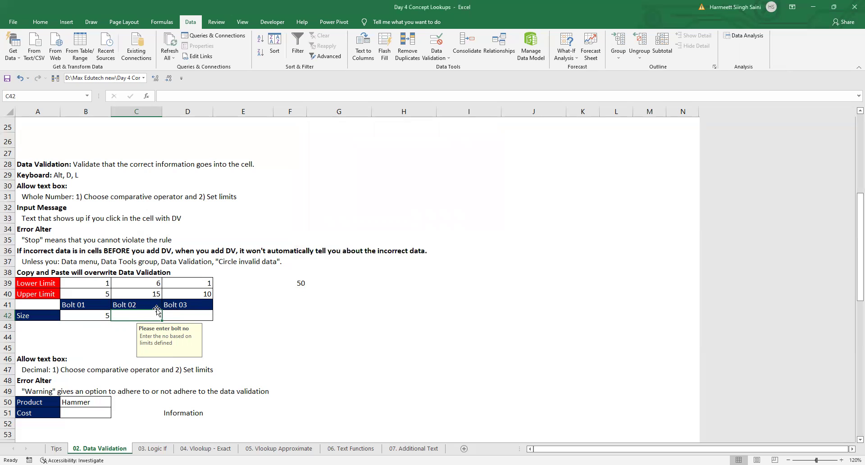
# Review the input message and error alert of the Bolt 03 size validation in D42.
pyautogui.click(81, 319)
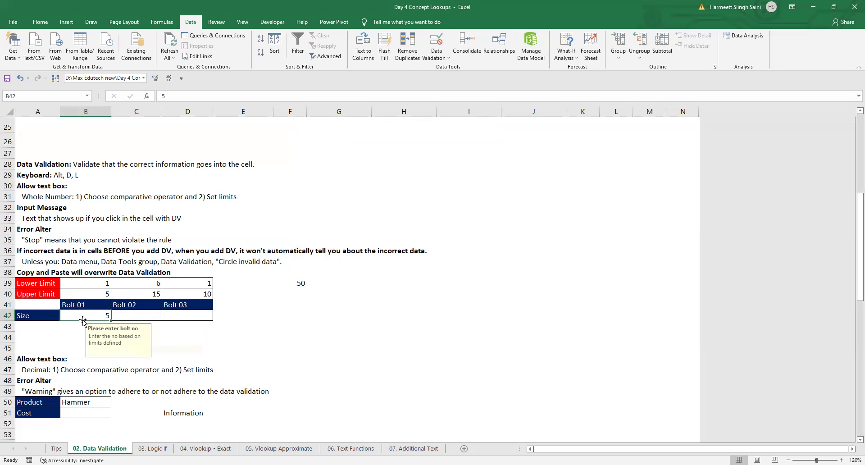
pyautogui.click(182, 320)
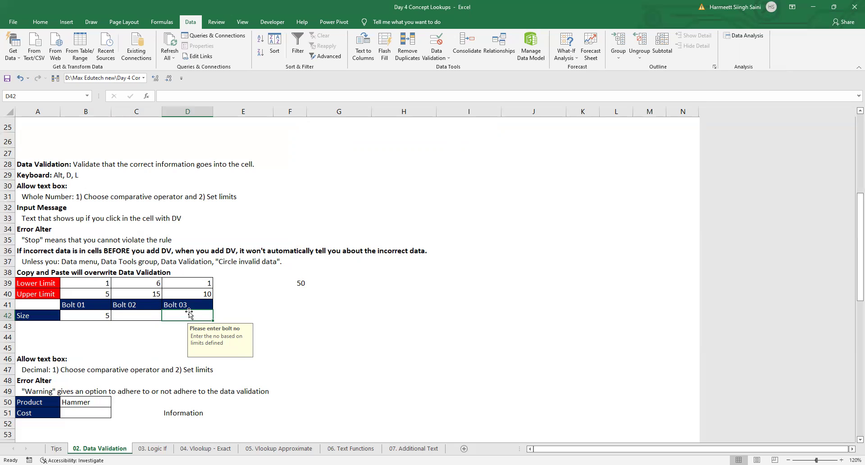
pyautogui.click(431, 57)
pyautogui.click(455, 67)
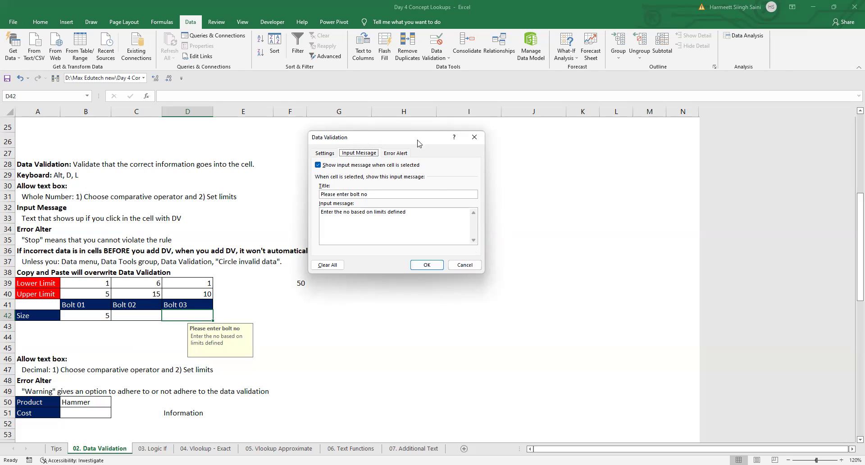
pyautogui.click(396, 154)
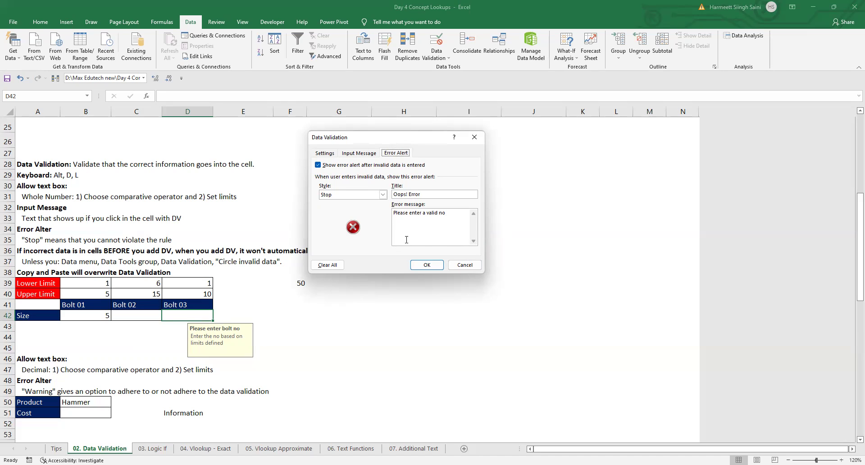
# Try the Information and Warning error alert styles for D42, and return the style to Stop.
pyautogui.click(383, 196)
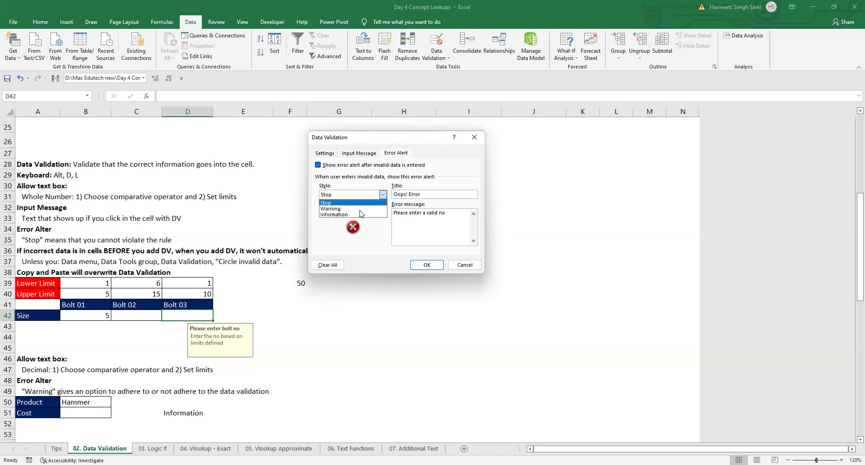
pyautogui.click(357, 215)
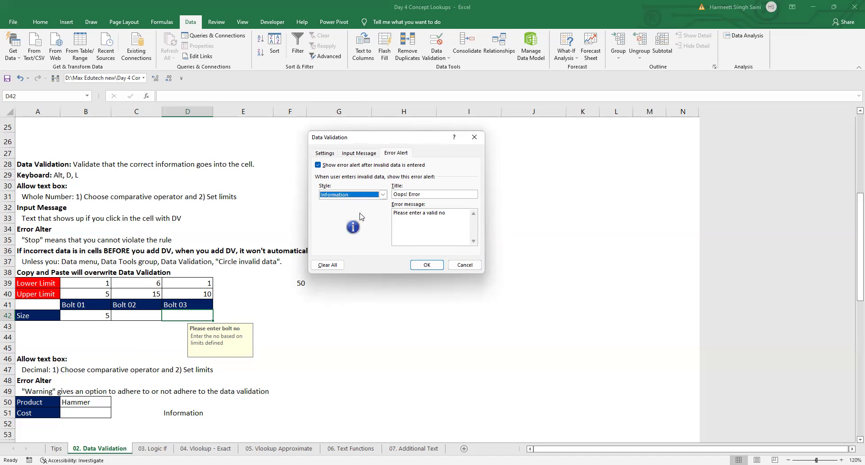
pyautogui.click(382, 194)
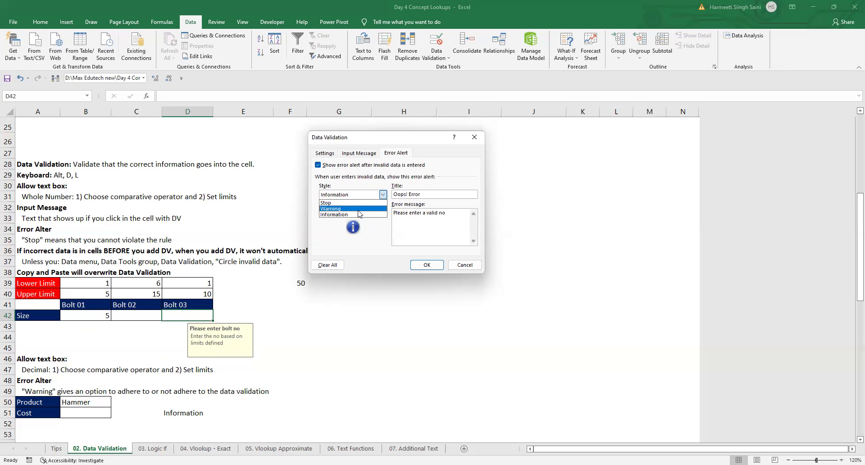
pyautogui.click(358, 209)
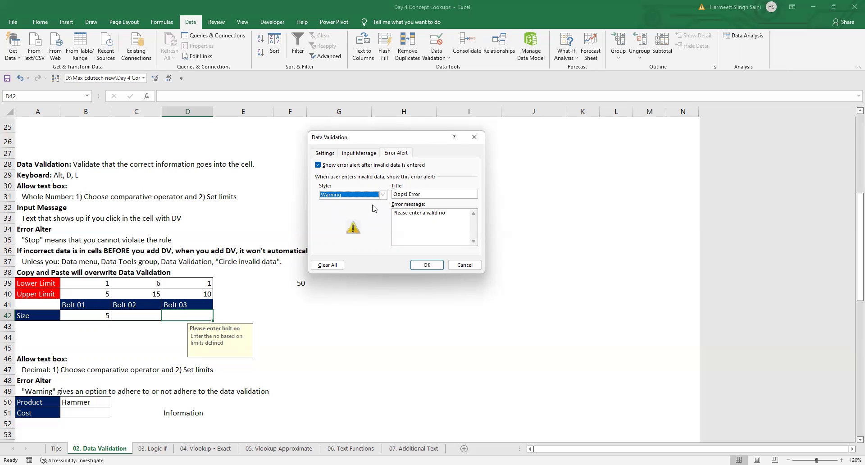
pyautogui.click(382, 194)
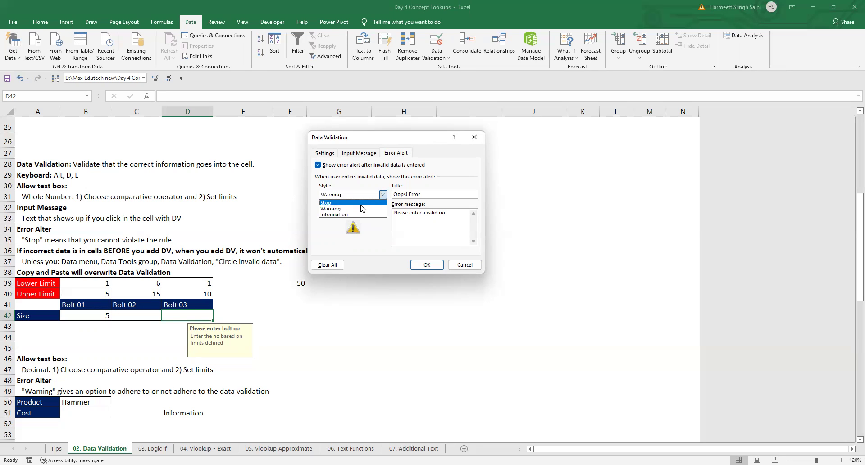
pyautogui.click(356, 203)
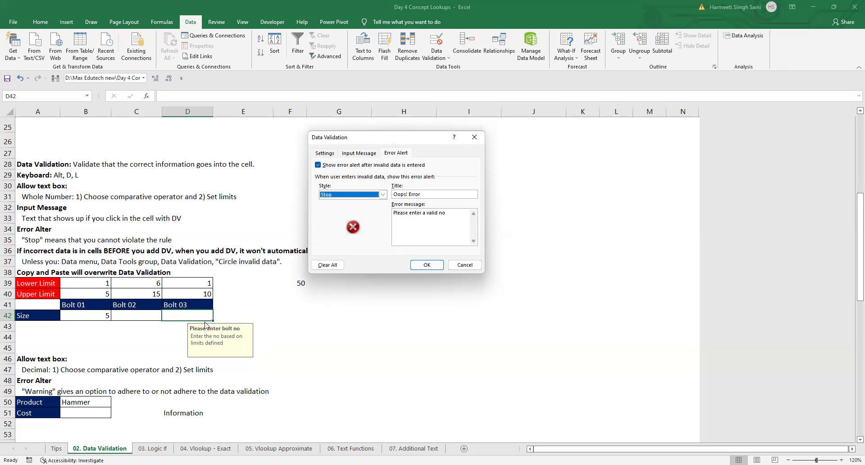
pyautogui.click(418, 265)
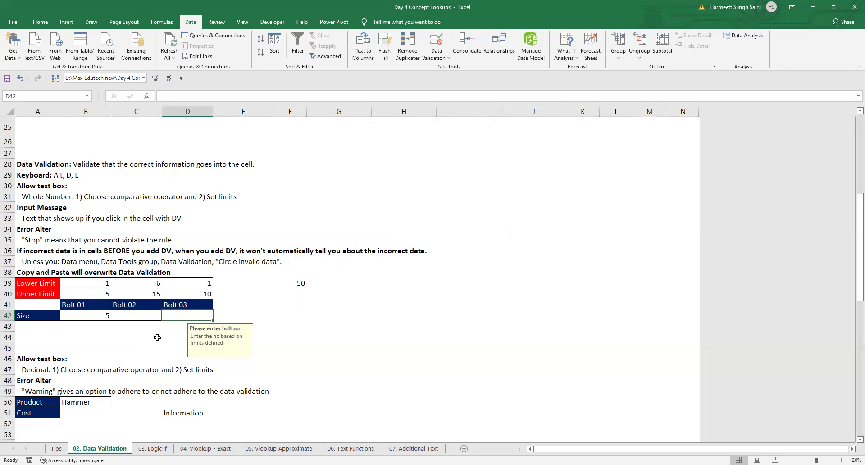
# Try 4 as the Bolt 02 size in C42 and cancel the entry.
pyautogui.click(144, 318)
pyautogui.write('4')
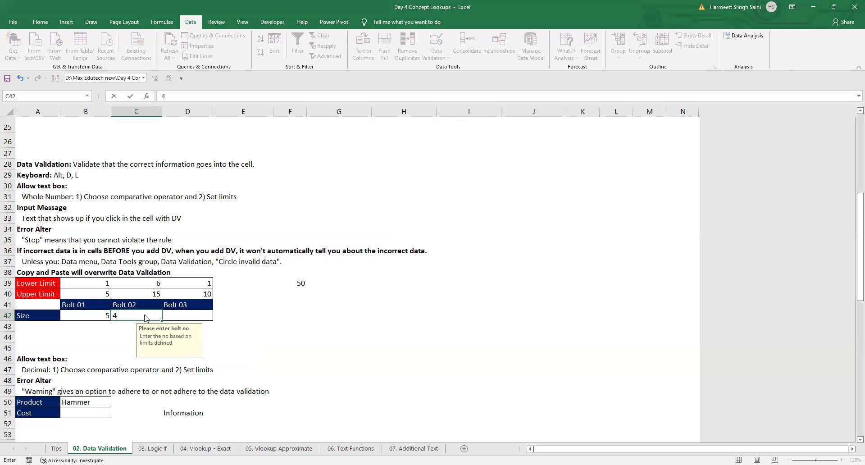
pyautogui.click(345, 315)
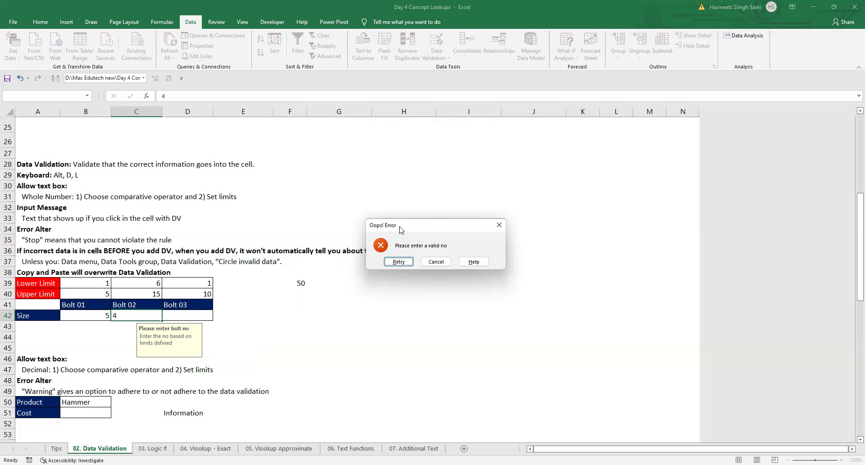
pyautogui.press('Tab')
pyautogui.press('Return')
pyautogui.click(350, 339)
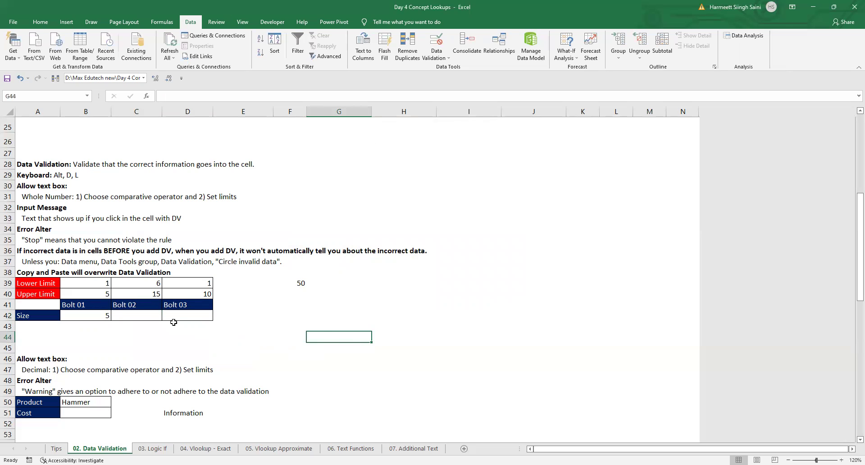
# Look through the decimal, list, date, time, text length and custom validation examples further down the Data Validation sheet.
pyautogui.click(155, 316)
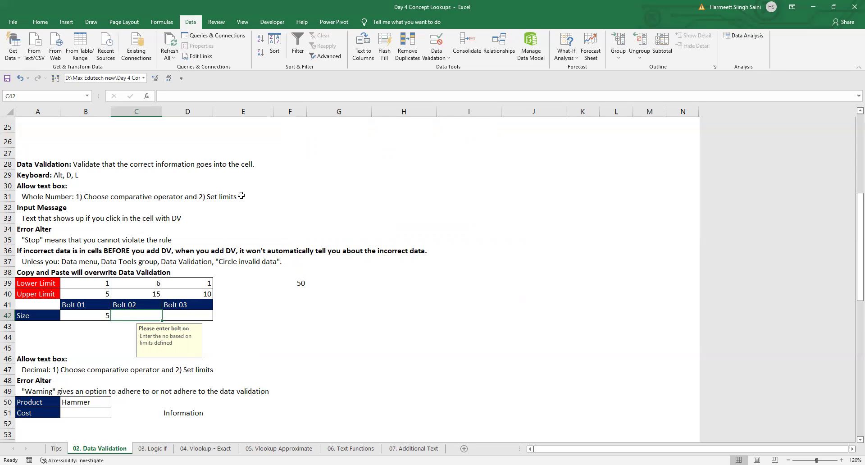
pyautogui.scroll(-4, 167, 322)
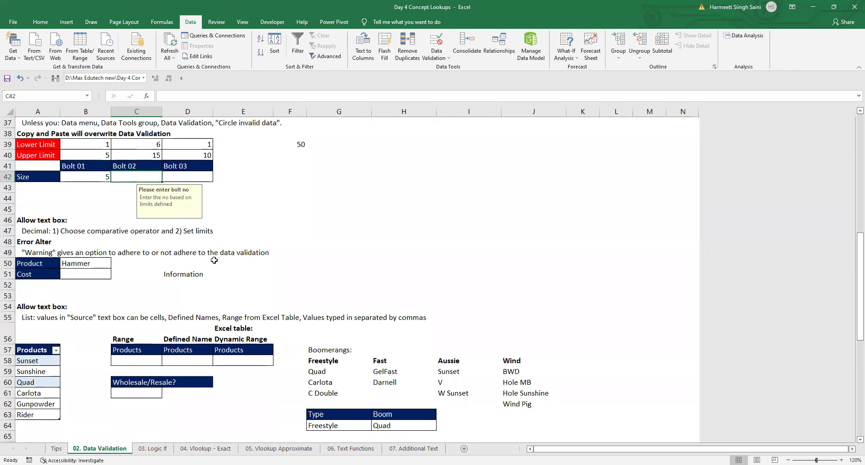
pyautogui.scroll(3, 227, 253)
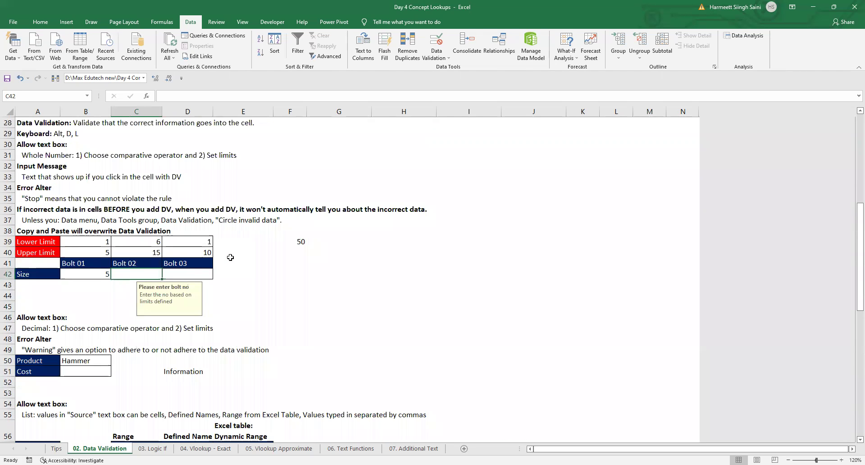
pyautogui.scroll(-11, 334, 274)
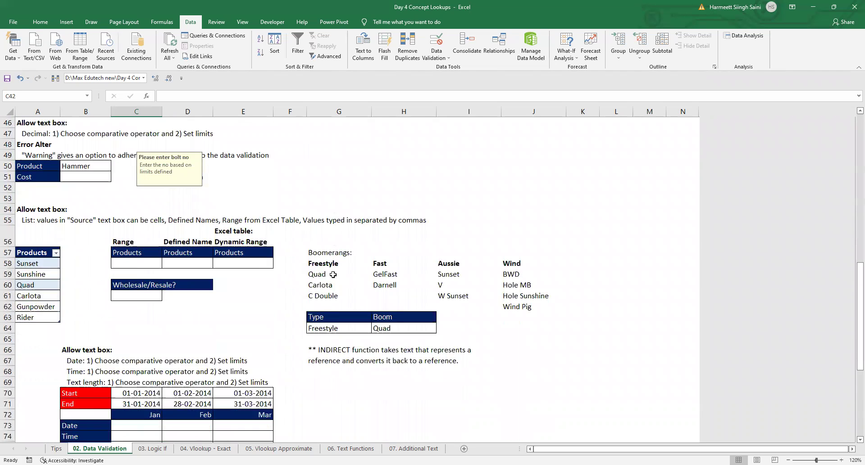
pyautogui.scroll(-1, 202, 297)
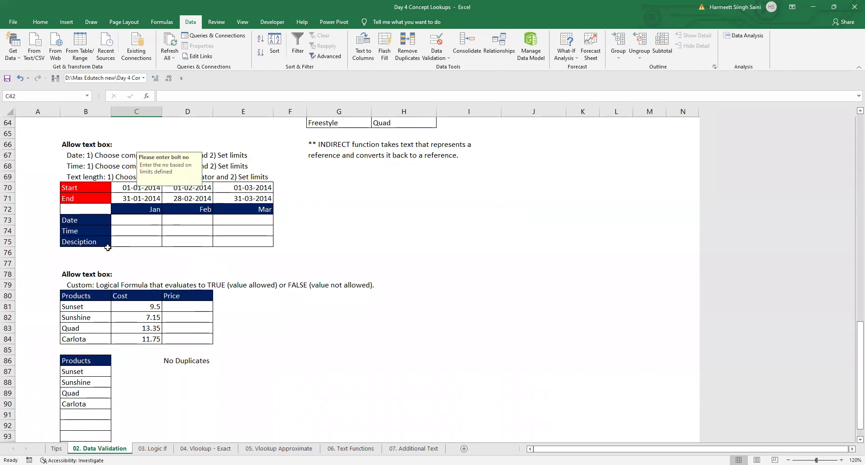
pyautogui.click(129, 229)
pyautogui.click(128, 220)
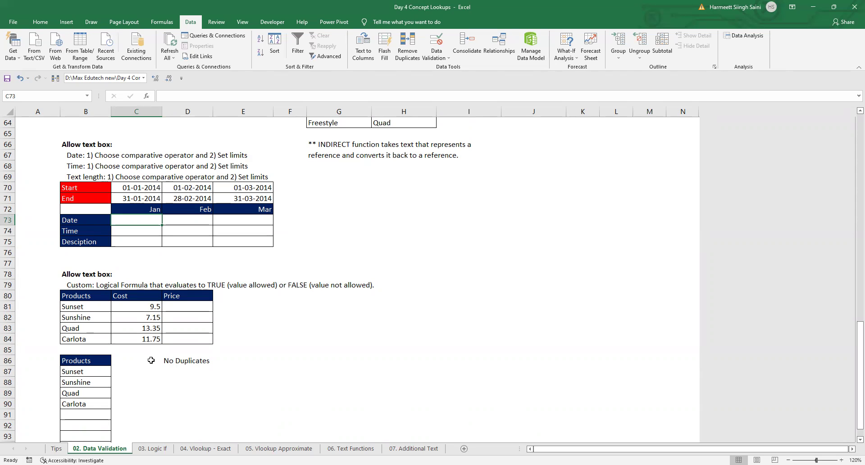
pyautogui.scroll(1, 163, 252)
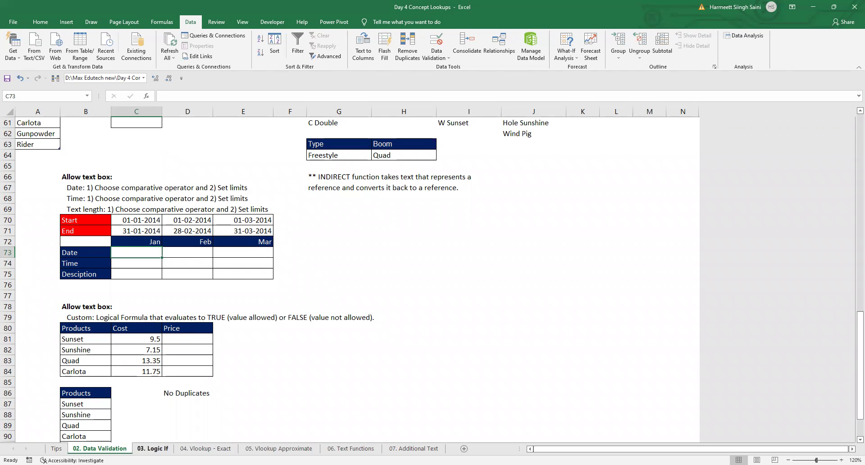
# Look over the boomerang price, order and lookup tables on the 04. Vlookup - Exact sheet.
pyautogui.click(205, 448)
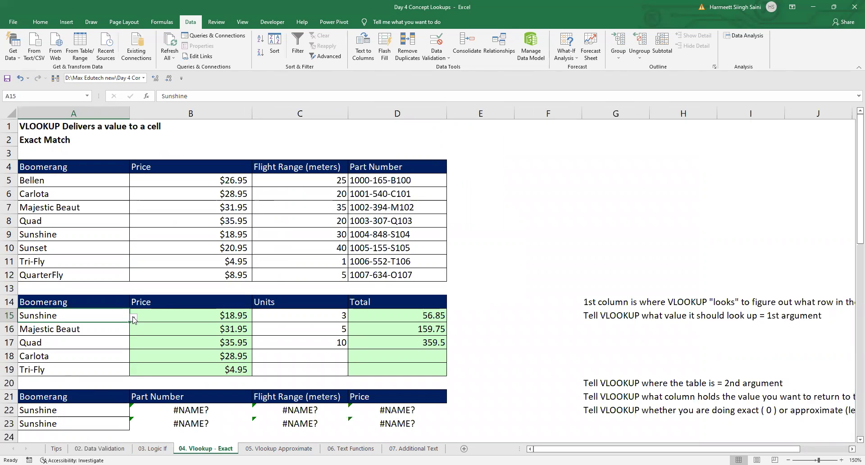
pyautogui.scroll(-1, 27, 401)
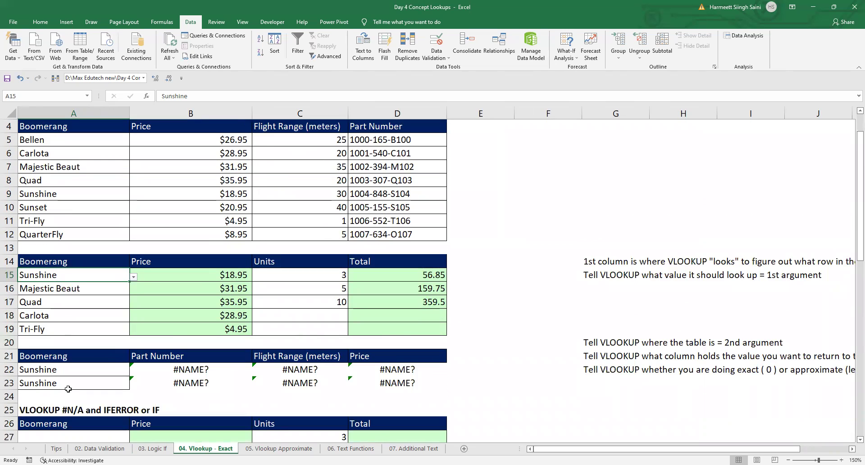
pyautogui.scroll(-2, 68, 389)
pyautogui.click(98, 358)
pyautogui.scroll(3, 116, 250)
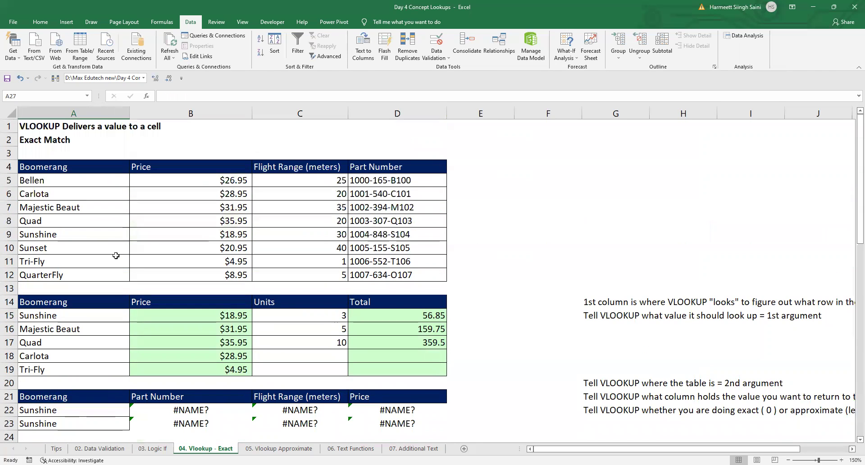
# Check the boomerang choice cells A15 and A16 in the order table, and clear Quad and its list validation from A17.
pyautogui.click(111, 316)
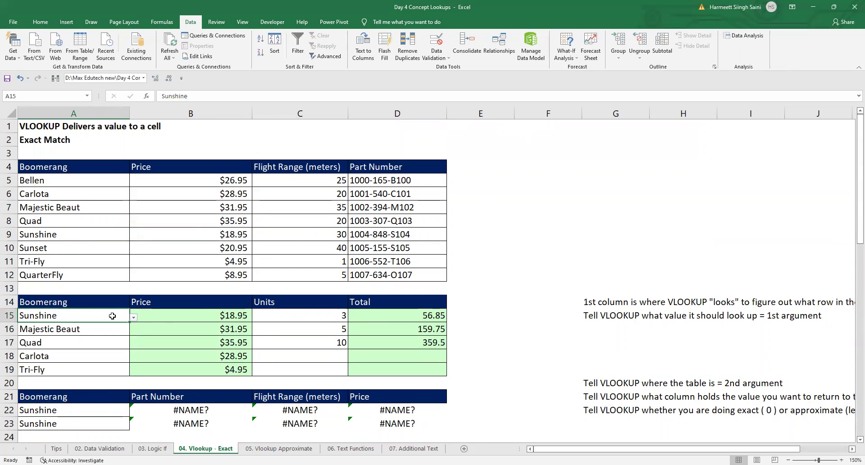
pyautogui.click(120, 328)
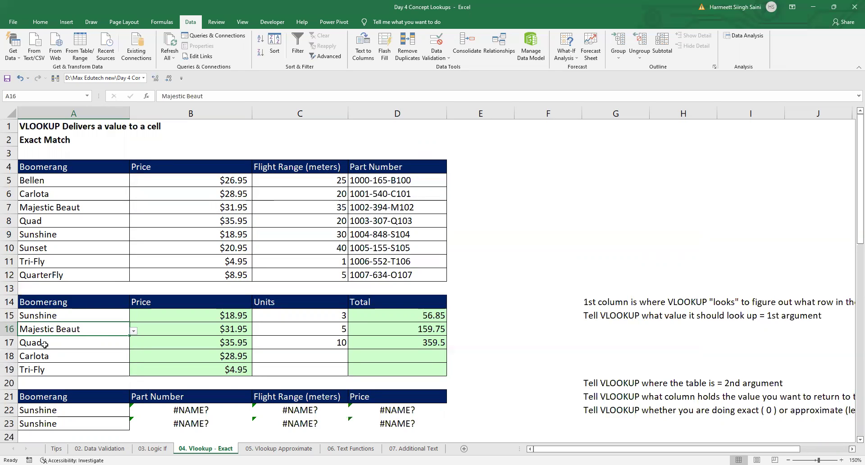
pyautogui.click(51, 383)
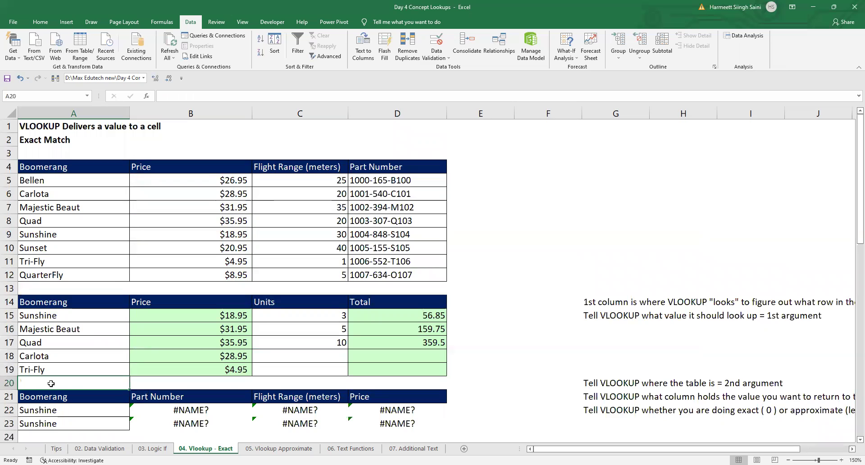
pyautogui.click(51, 343)
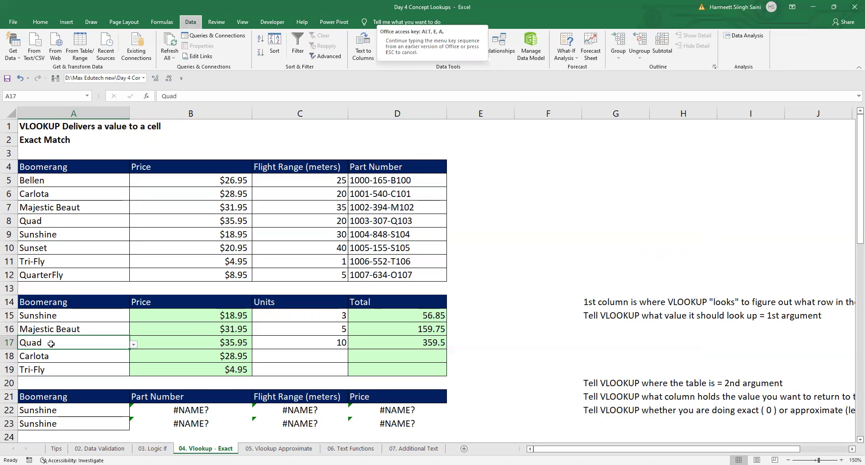
pyautogui.press('Delete')
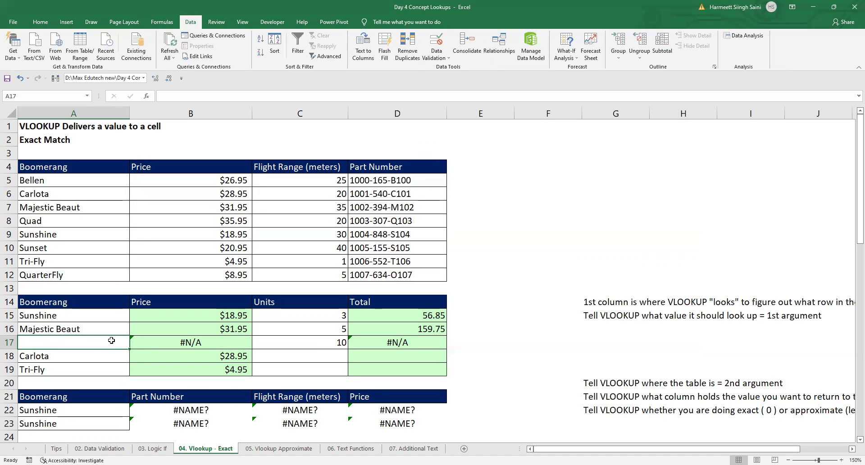
# Enter Quad with a trailing space in A17, and check the B17 price formula and the A17 text.
pyautogui.write('Quad')
pyautogui.press('Return')
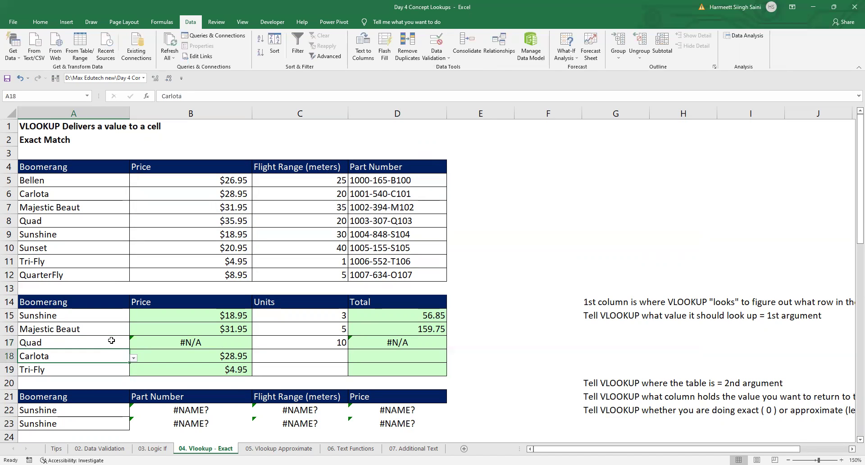
pyautogui.click(169, 342)
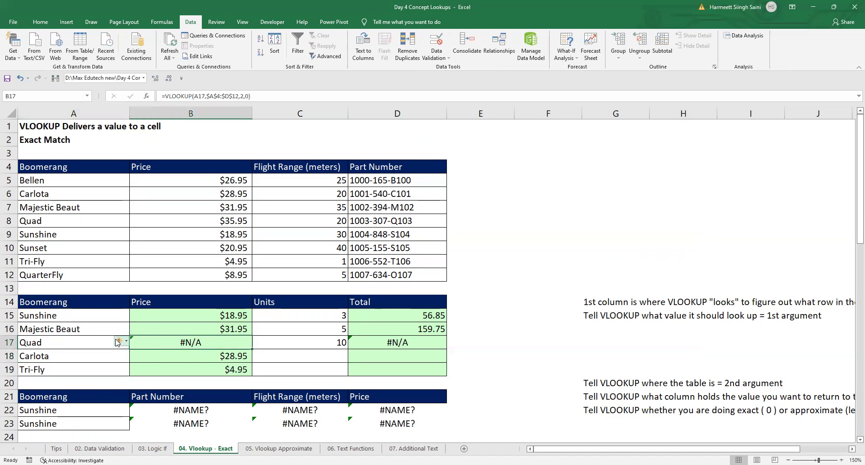
pyautogui.click(90, 341)
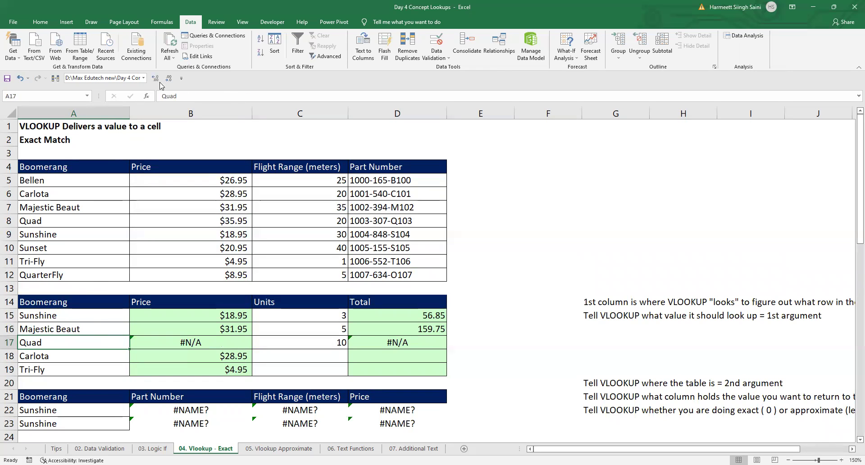
pyautogui.press('F2')
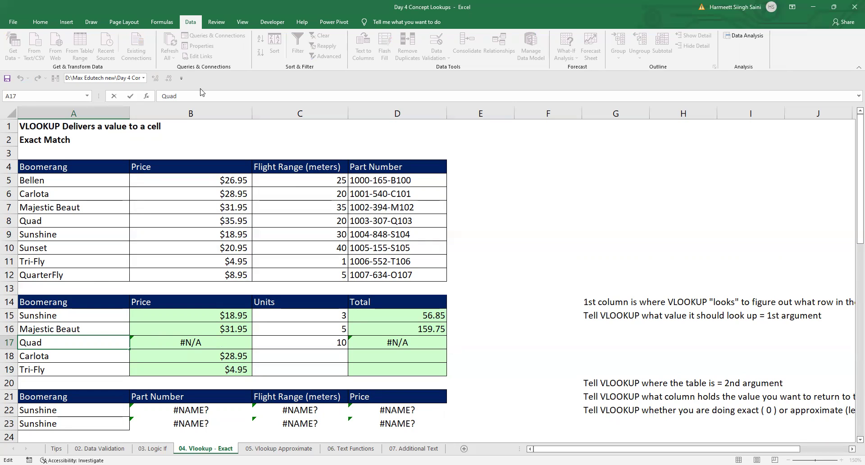
pyautogui.press('Escape')
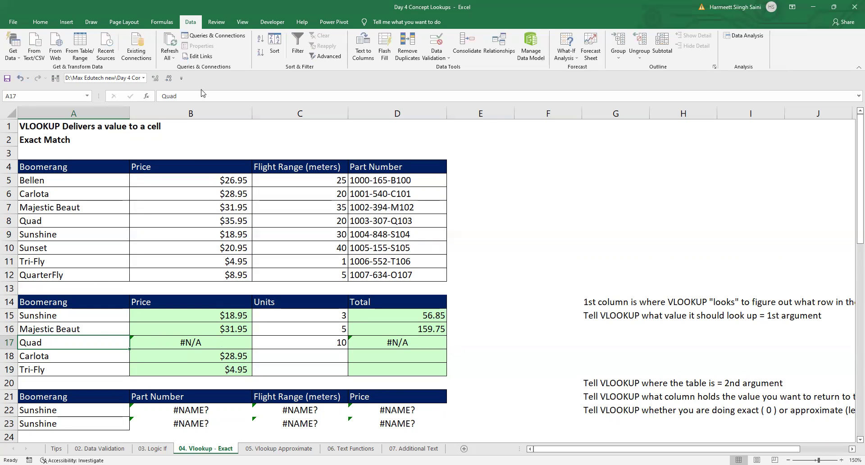
# Try wrapping the Quad text in A17 in a TRIM function, and undo that entry.
pyautogui.click(162, 96)
pyautogui.write('=')
pyautogui.write('trim')
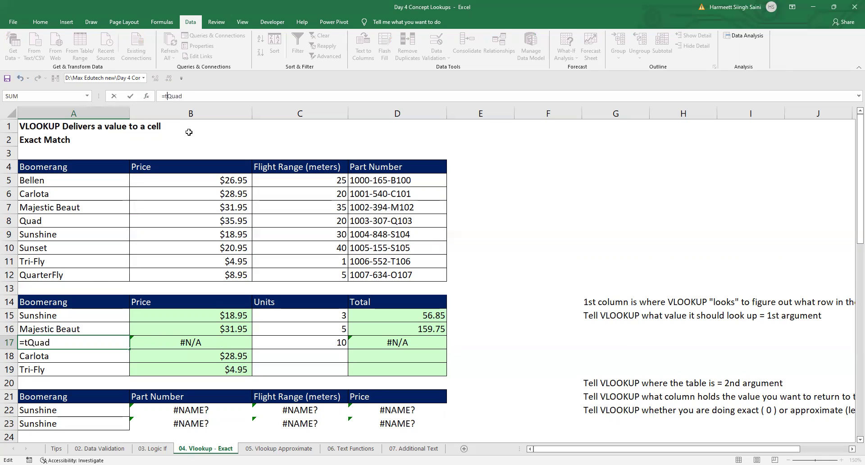
pyautogui.write('(')
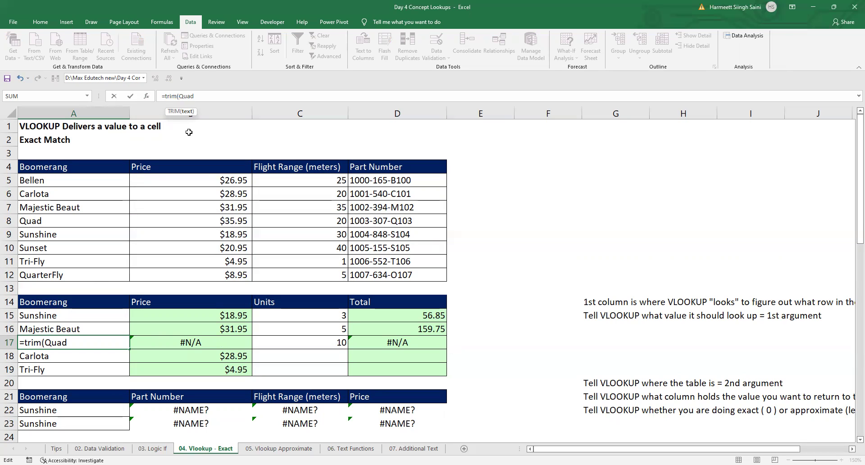
pyautogui.click(207, 95)
pyautogui.write(')')
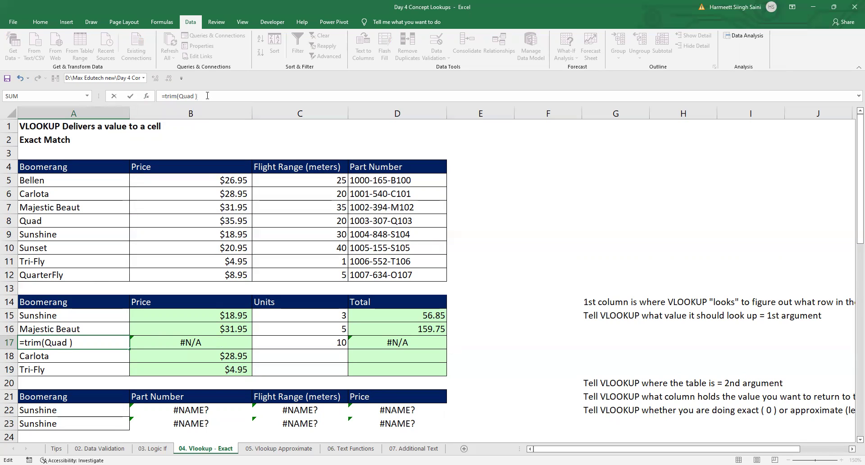
pyautogui.press('Return')
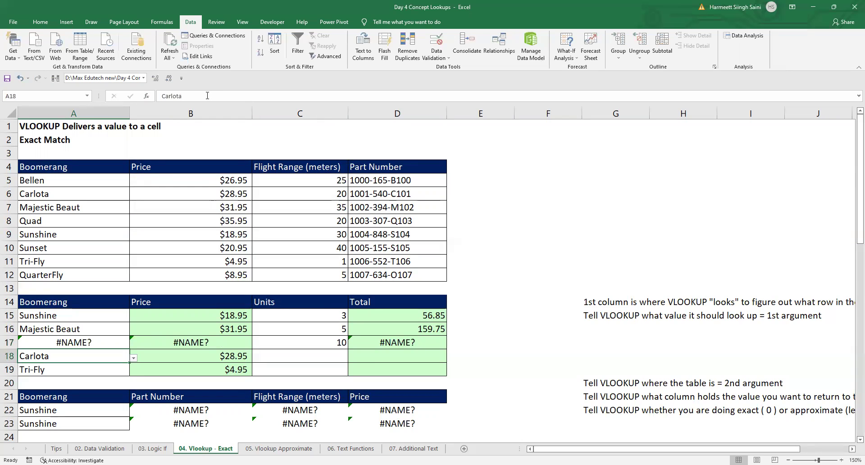
pyautogui.hotkey('ctrl', 'z')
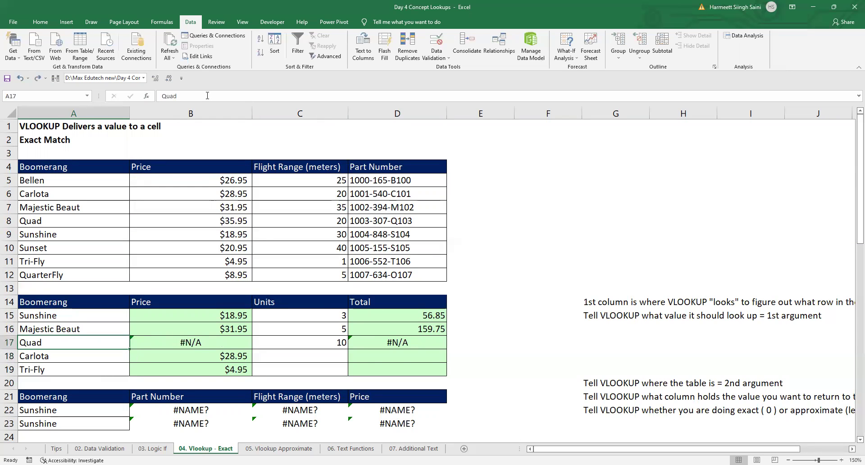
# Wrap the lookup value A17 in TRIM within the B17 price formula, giving =VLOOKUP(TRIM(A17),$A$4:$D$12,2,0).
pyautogui.click(164, 339)
pyautogui.press('F2')
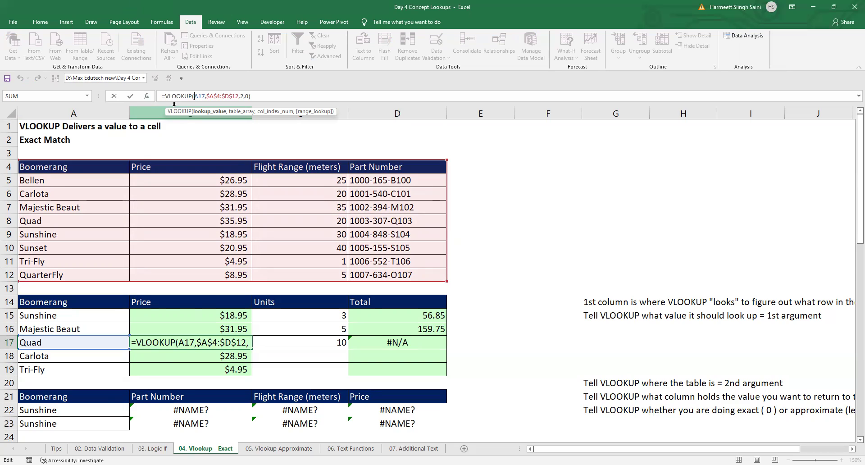
pyautogui.write('Trim(')
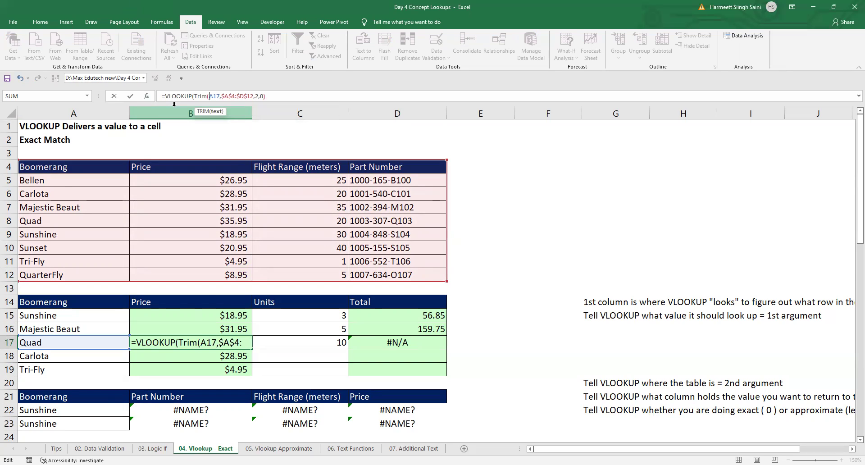
pyautogui.press('Right')
pyautogui.write(')')
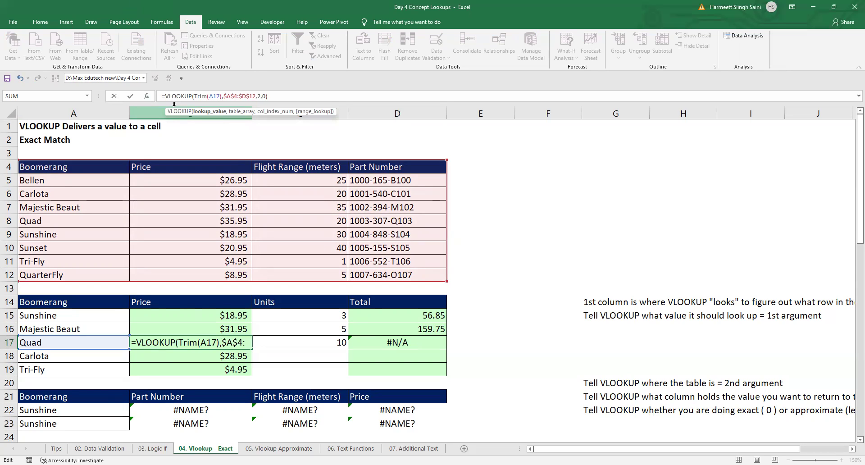
pyautogui.press('Return')
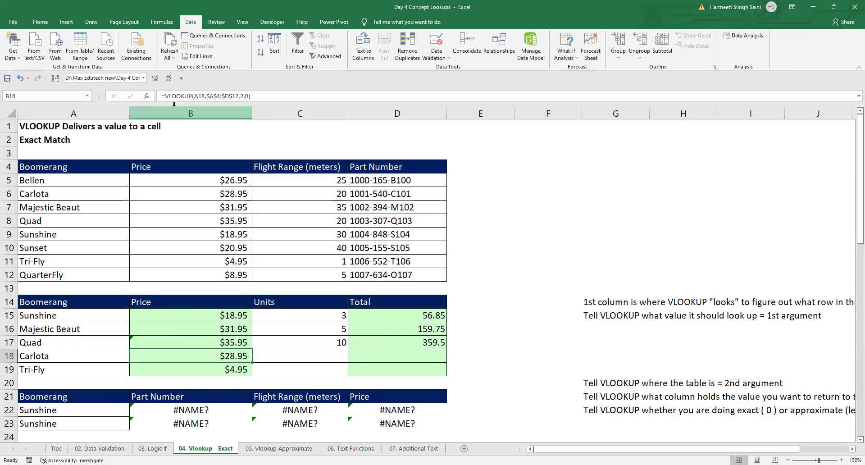
# Use Evaluate Formula on B17 to examine how A17 and the TRIM function are resolved, and close the evaluation.
pyautogui.press('Up')
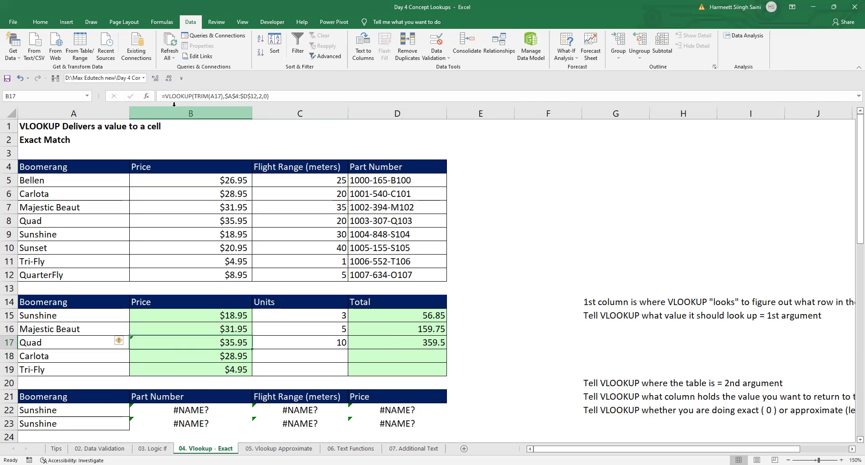
pyautogui.hotkey('alt', 't')
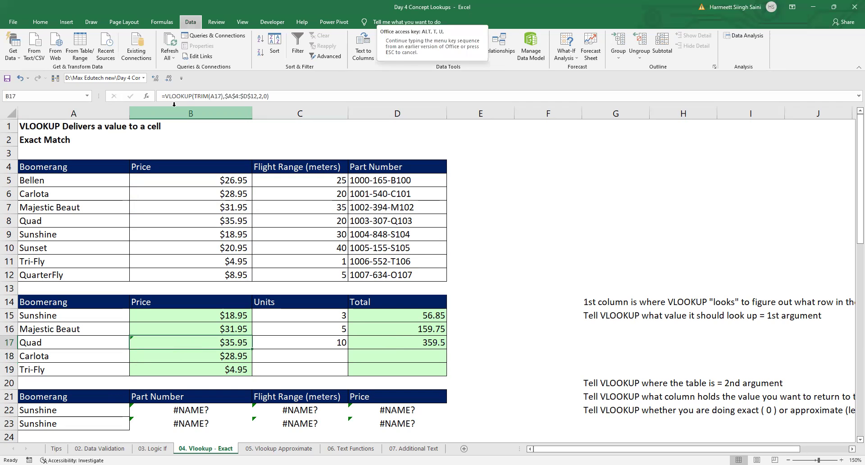
pyautogui.press('f')
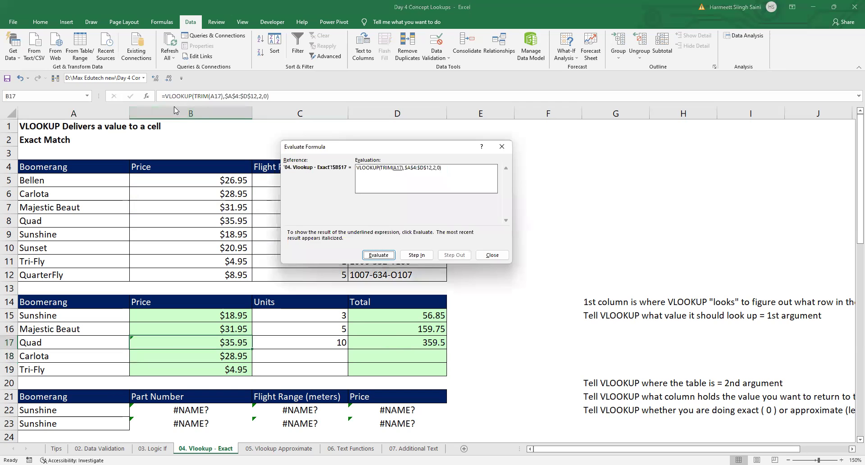
pyautogui.press('Escape')
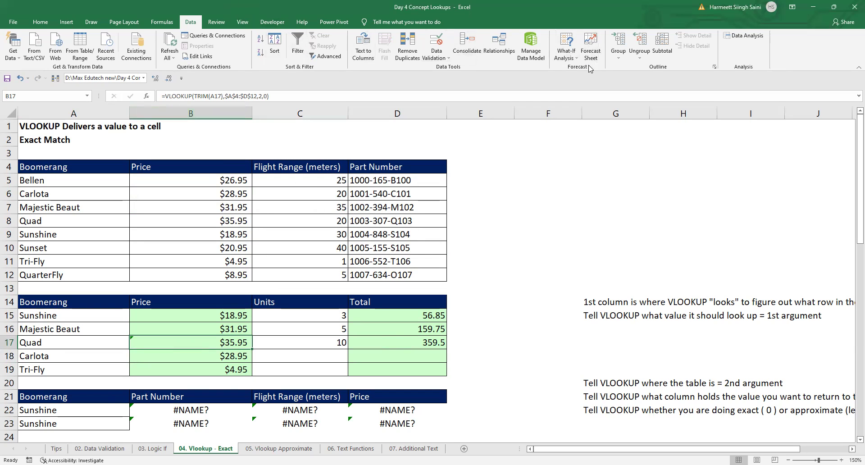
pyautogui.click(162, 22)
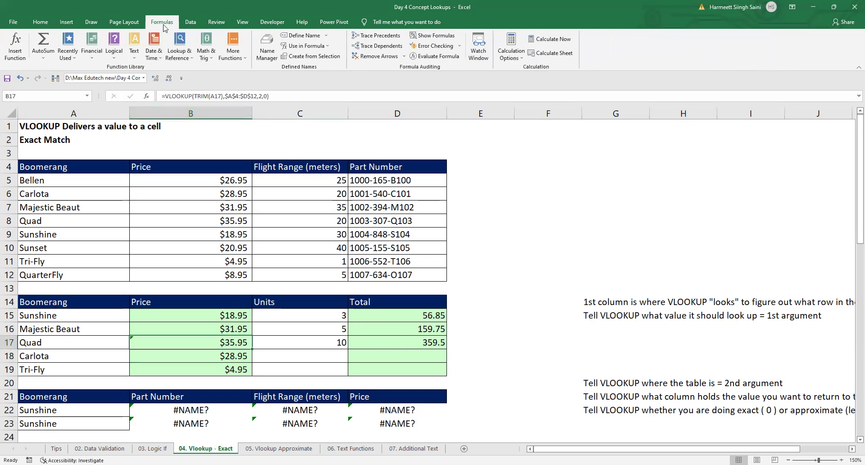
pyautogui.click(415, 61)
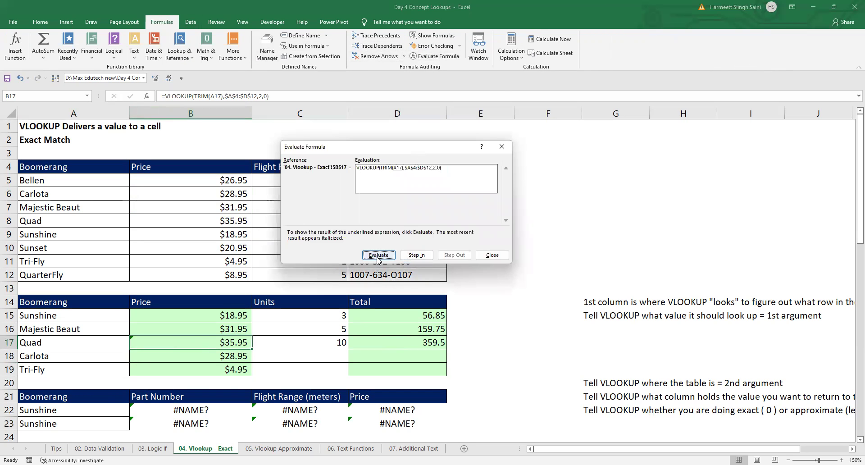
pyautogui.click(378, 255)
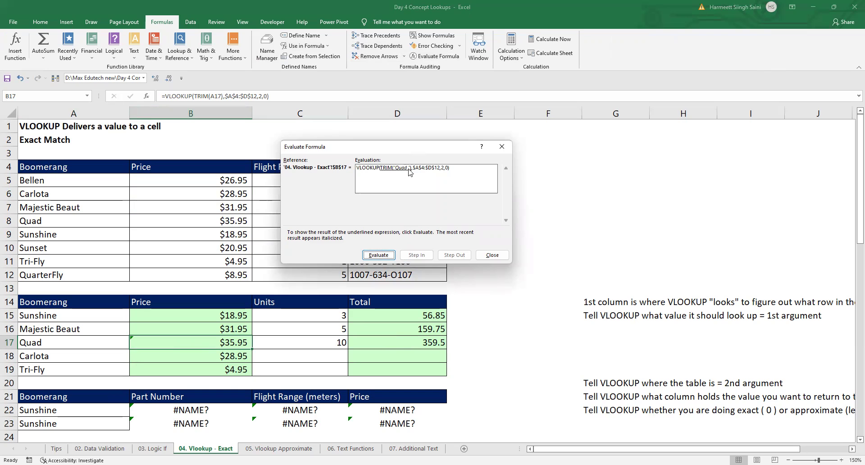
pyautogui.click(383, 258)
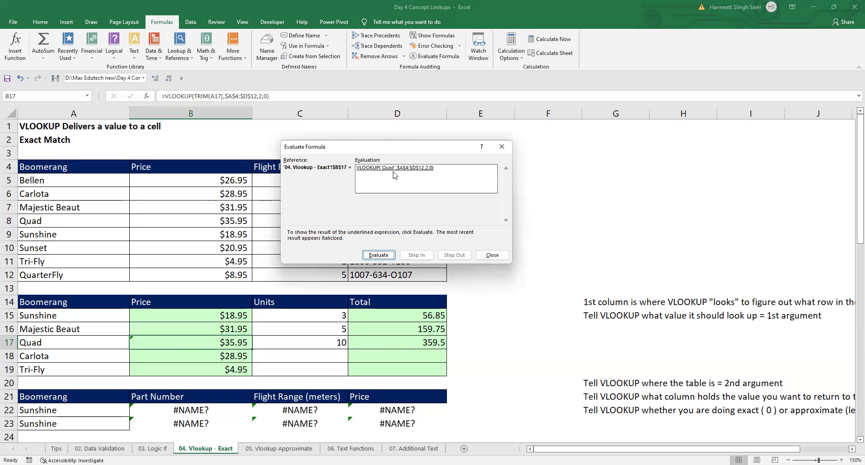
pyautogui.press('Escape')
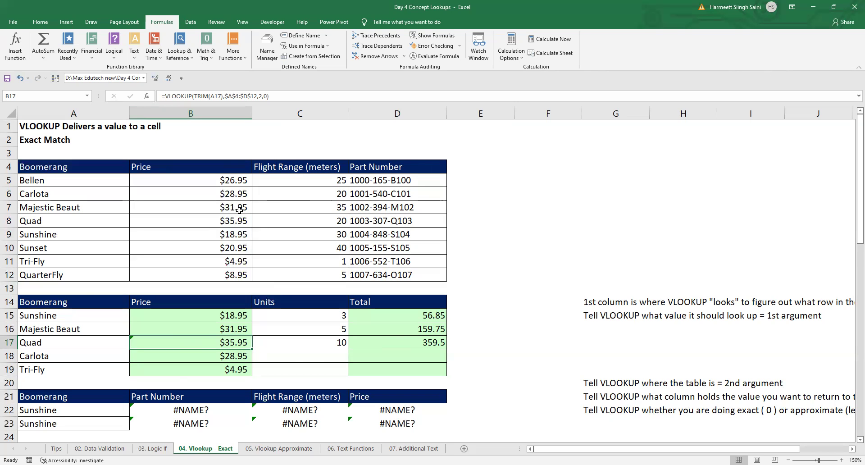
# Enter Tri-Fly as the boomerang in A27 of the VLOOKUP #N/A and IFERROR or IF table.
pyautogui.scroll(-2, 286, 279)
pyautogui.scroll(-2, 286, 279)
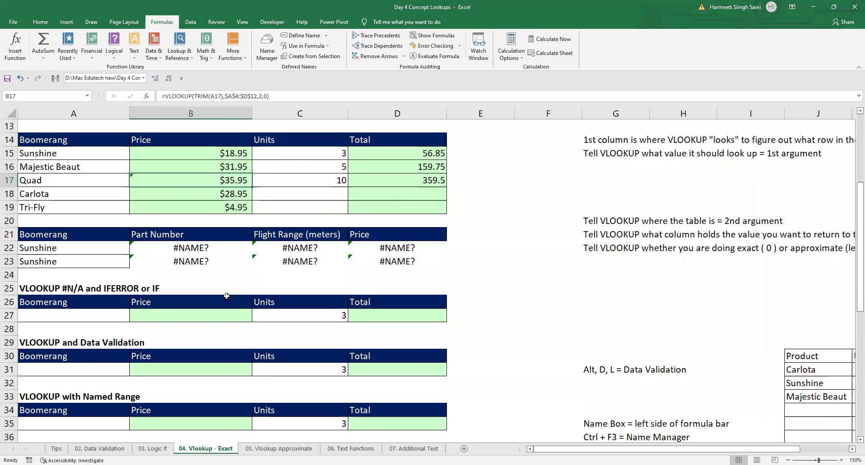
pyautogui.click(115, 315)
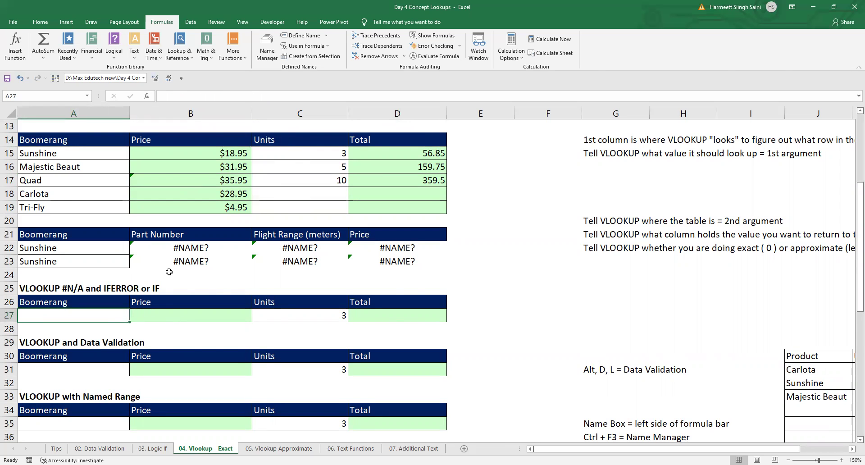
pyautogui.scroll(1, 169, 272)
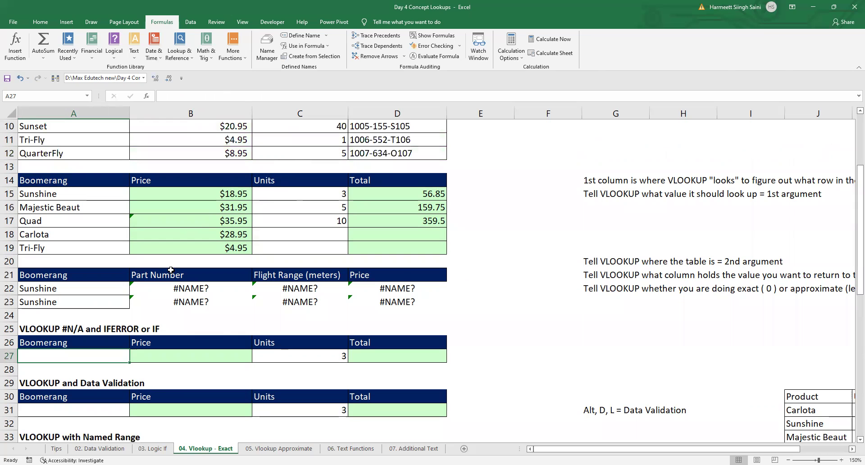
pyautogui.write('Tr')
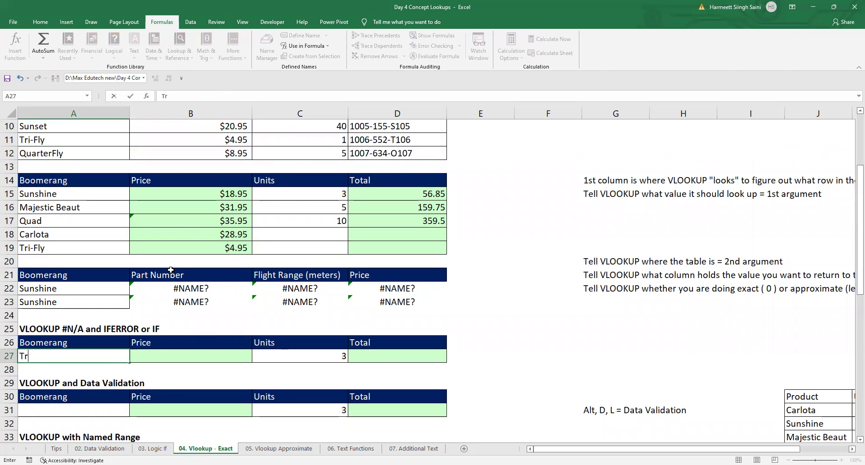
pyautogui.write('i-Fly')
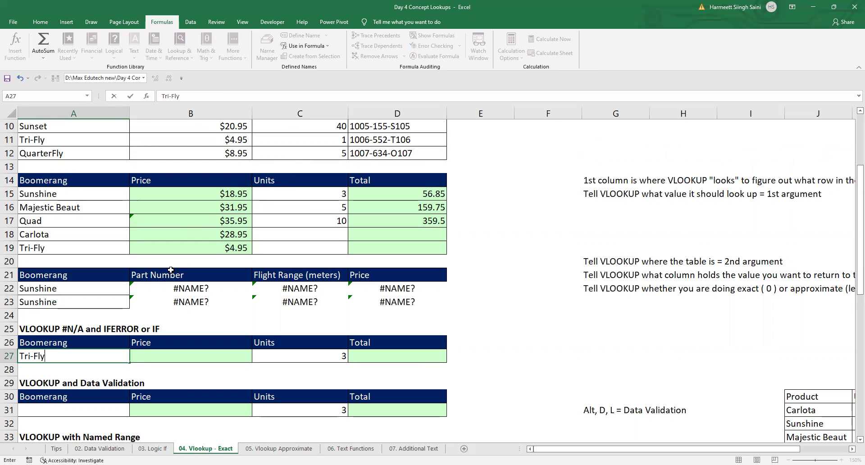
pyautogui.press('Return')
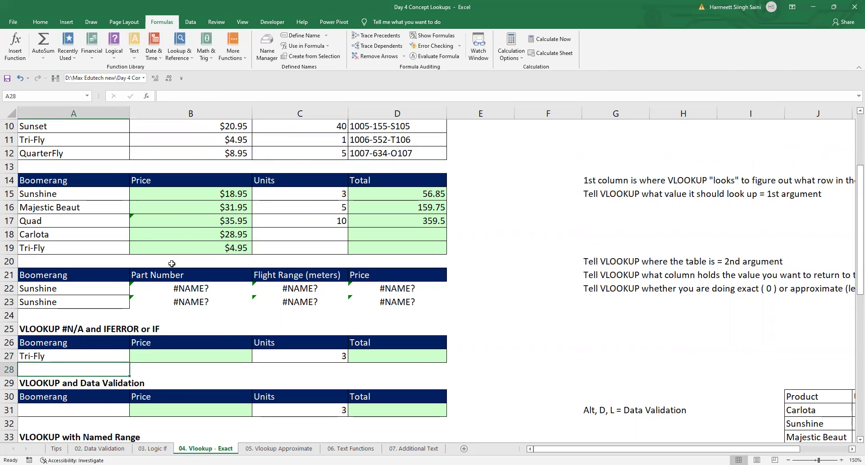
# Copy the Tri-Fly price lookup formula from B19 into the price cell B27.
pyautogui.click(188, 244)
pyautogui.hotkey('ctrl', 'c')
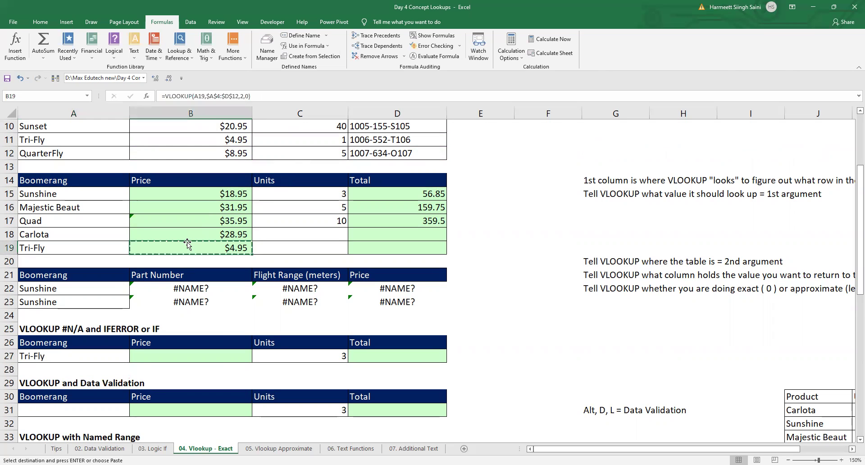
pyautogui.click(216, 355)
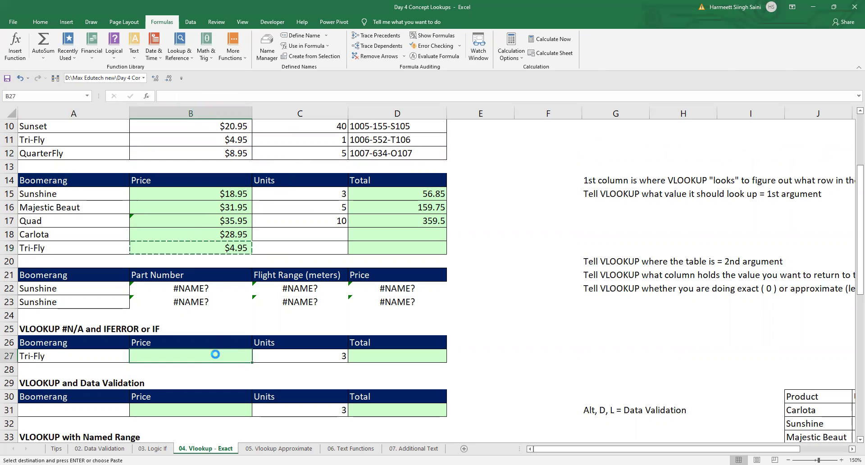
pyautogui.hotkey('ctrl', 'v')
pyautogui.press('Escape')
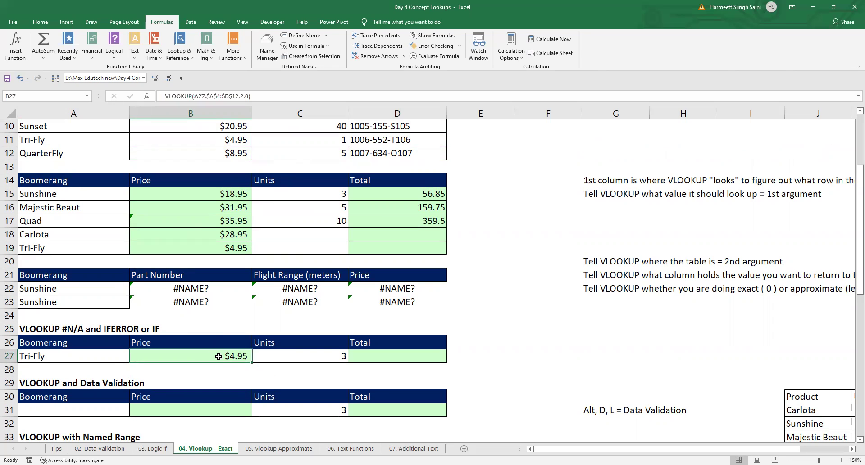
# Enter the formula =B27*C27 in D27 to calculate the total for the boomerang in the IFERROR example table.
pyautogui.click(395, 354)
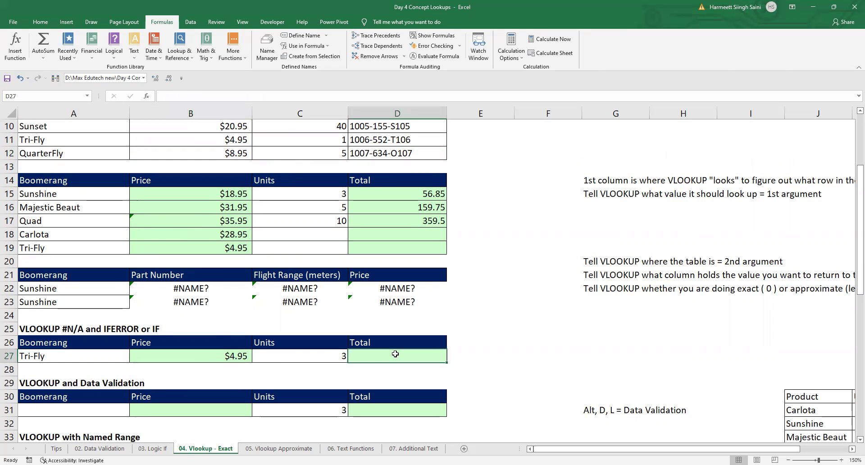
pyautogui.write('=')
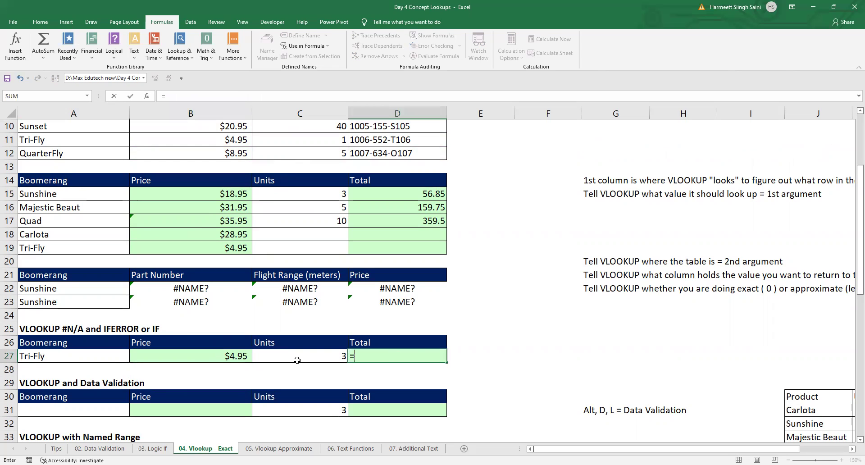
pyautogui.click(222, 362)
pyautogui.write('*')
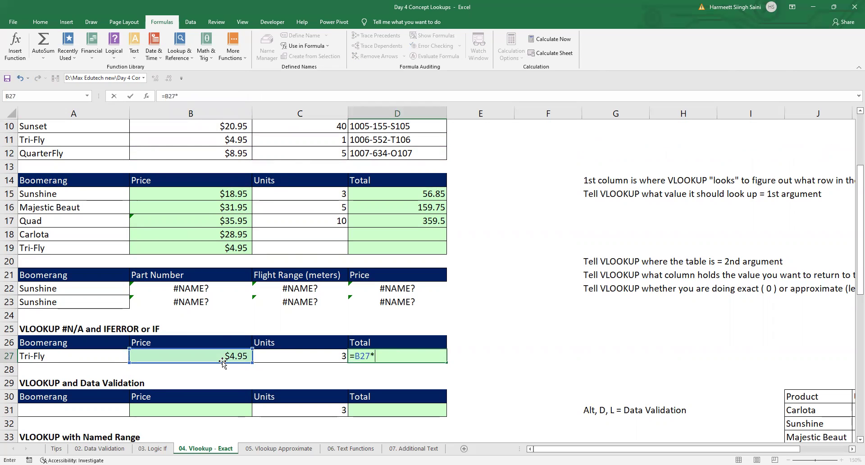
pyautogui.write('C27')
pyautogui.press('Return')
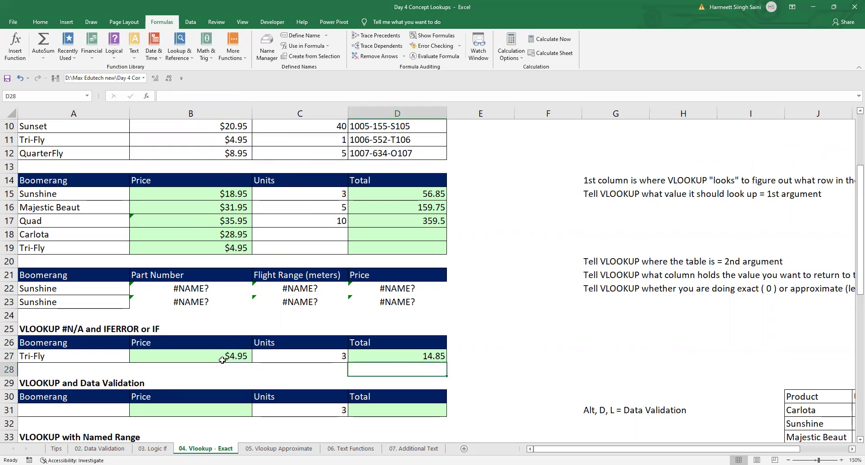
pyautogui.press('Up')
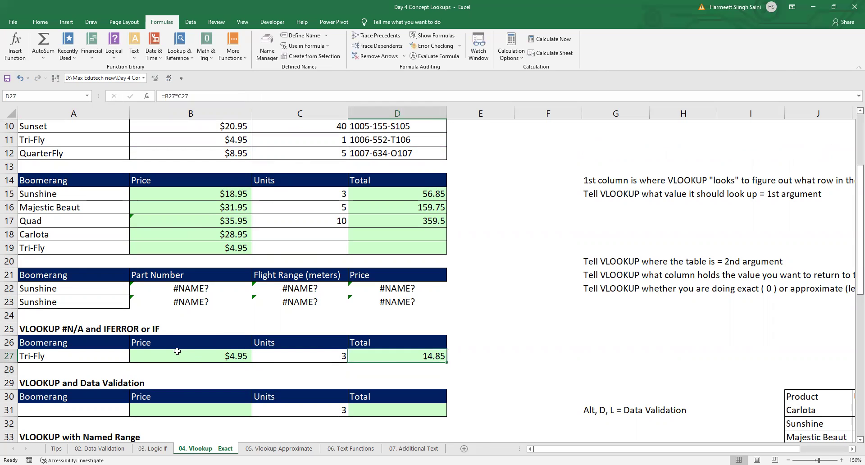
# Remove the hyphen from the boomerang name in A27 so it reads TriFly.
pyautogui.click(102, 351)
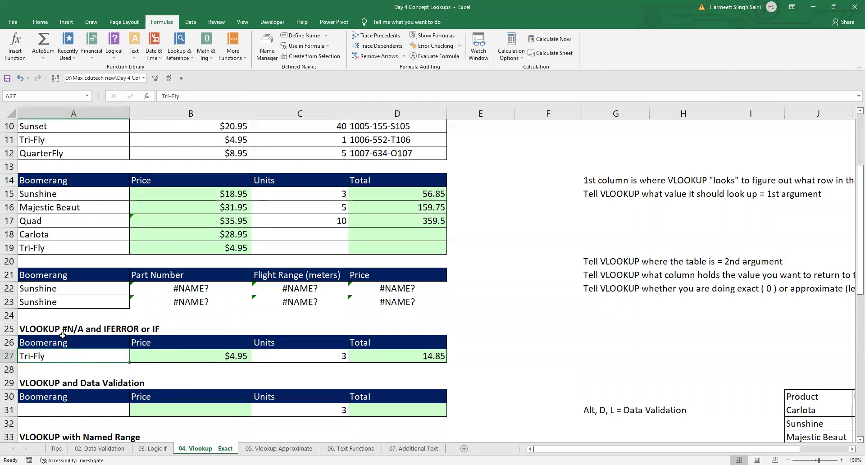
pyautogui.click(170, 96)
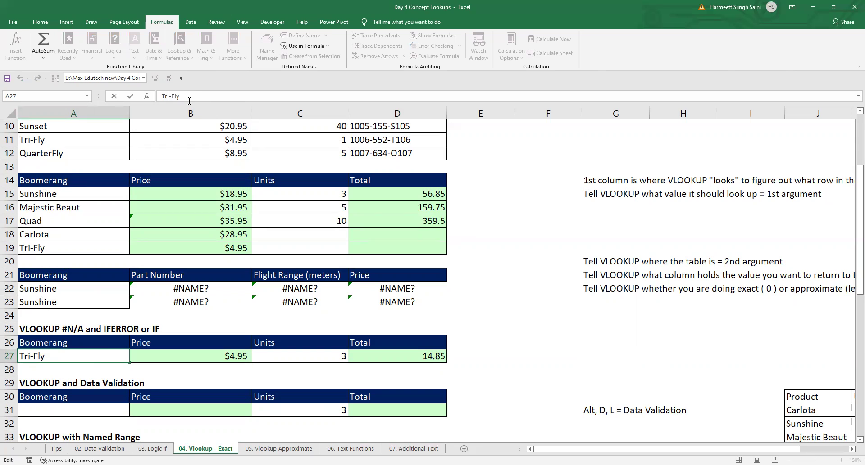
pyautogui.press('BackSpace')
pyautogui.press('Return')
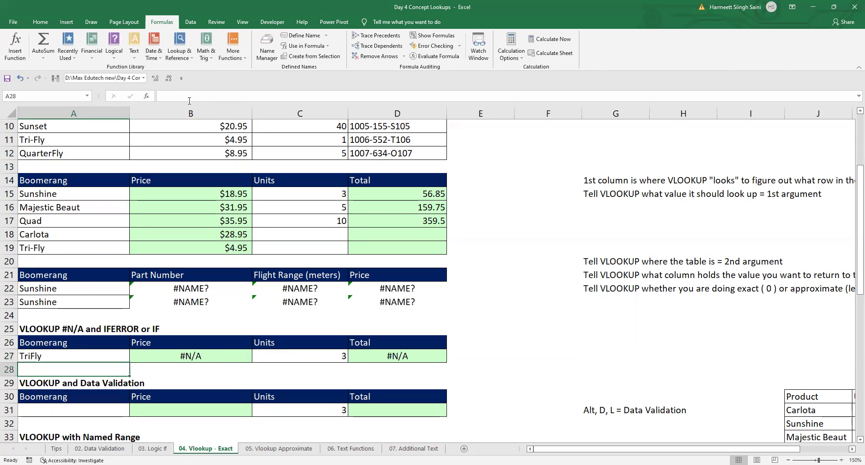
# Wrap the VLOOKUP price formula in B27 in IFERROR with the fallback text "This value is not found".
pyautogui.press('Up')
pyautogui.press('Right')
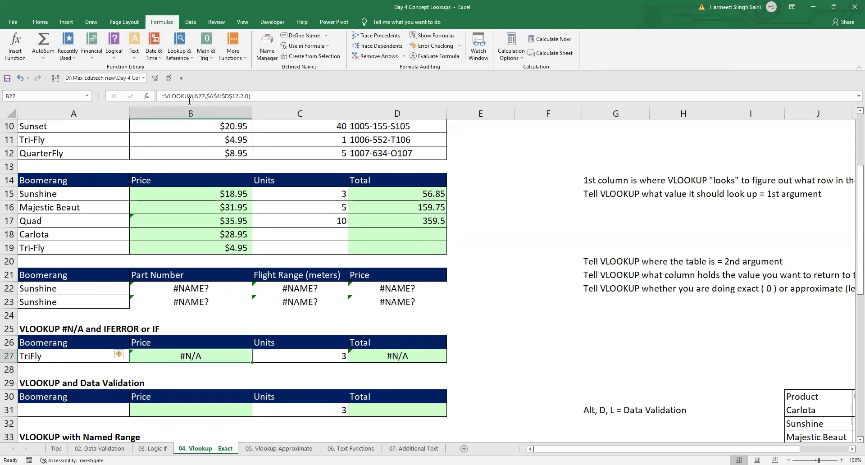
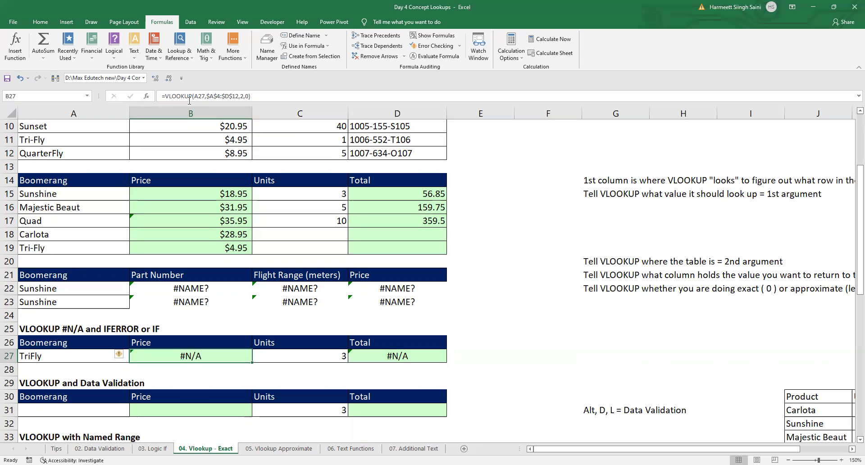
pyautogui.click(164, 95)
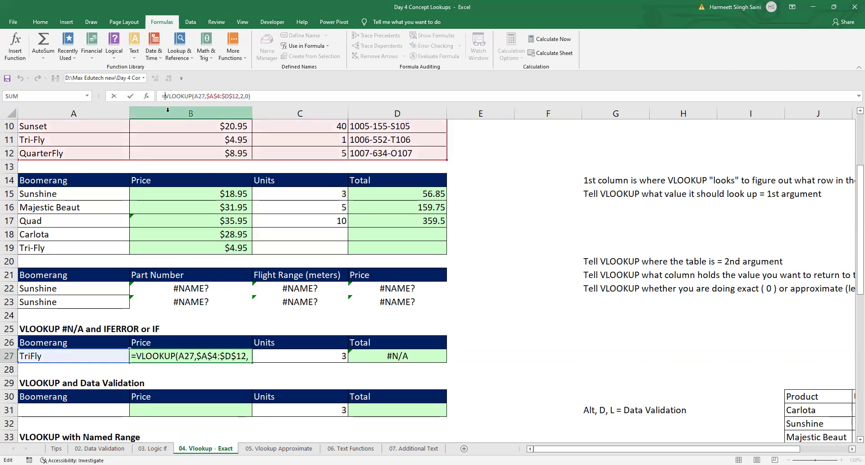
pyautogui.write('iferror')
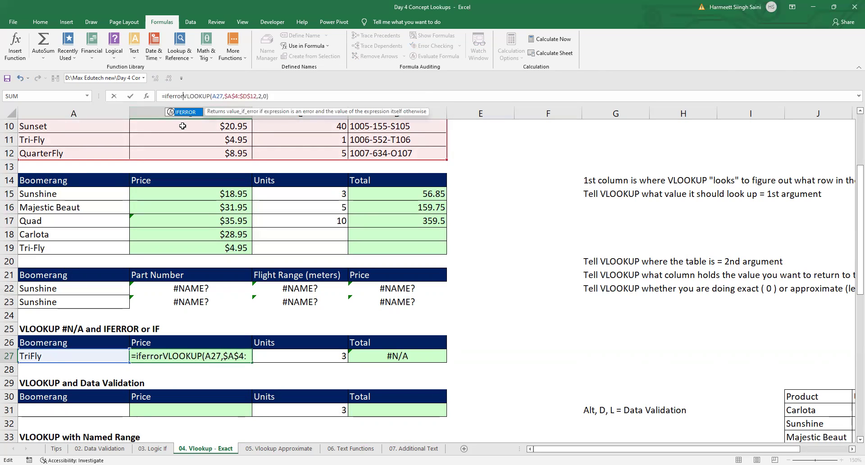
pyautogui.write('(')
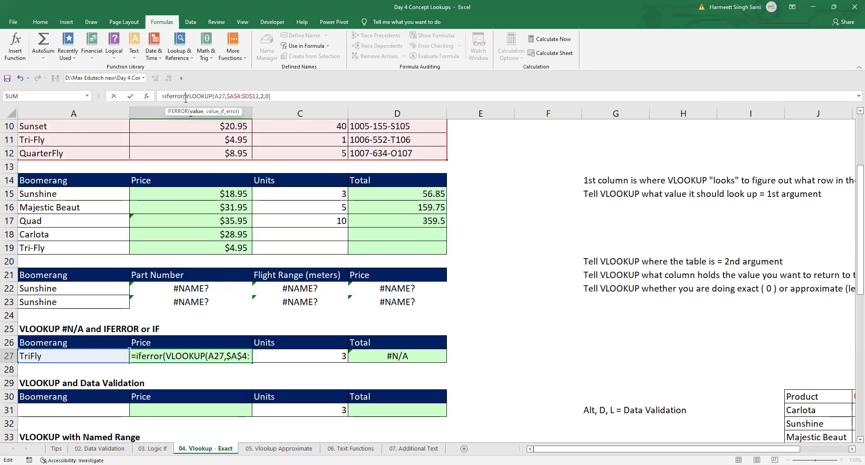
pyautogui.click(282, 95)
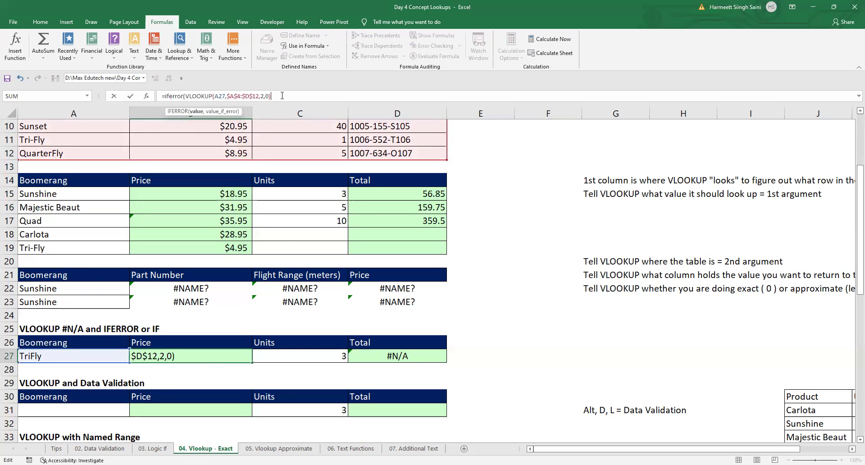
pyautogui.write(',')
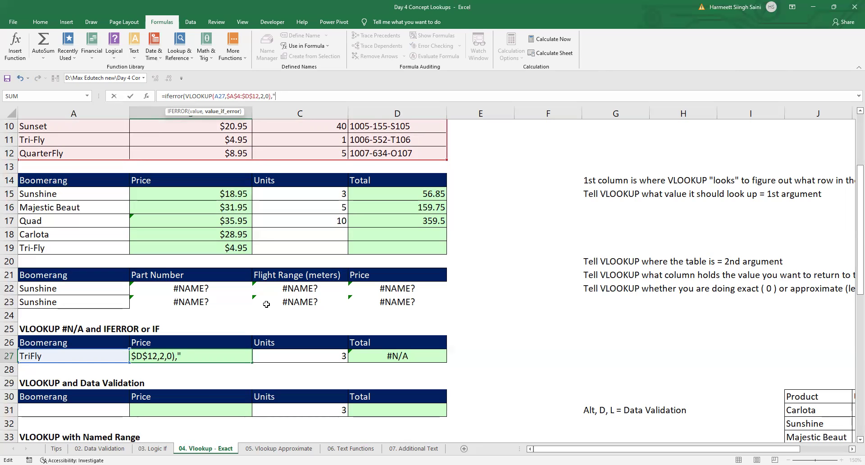
pyautogui.write('This value is not fo')
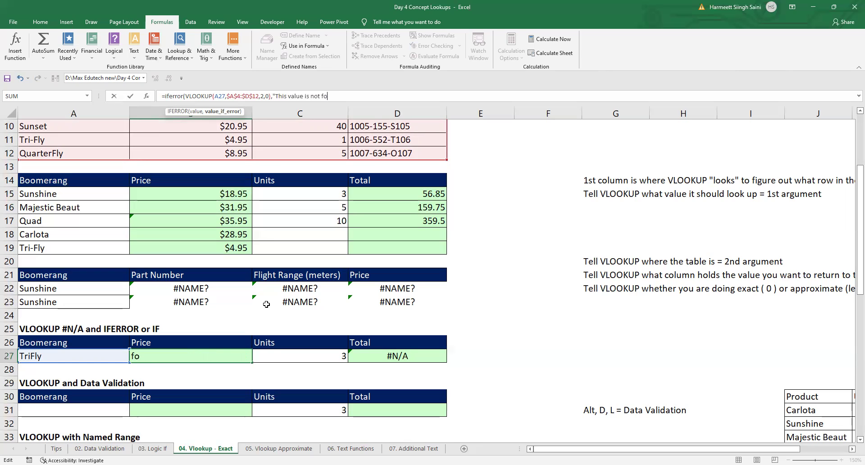
pyautogui.write('und")')
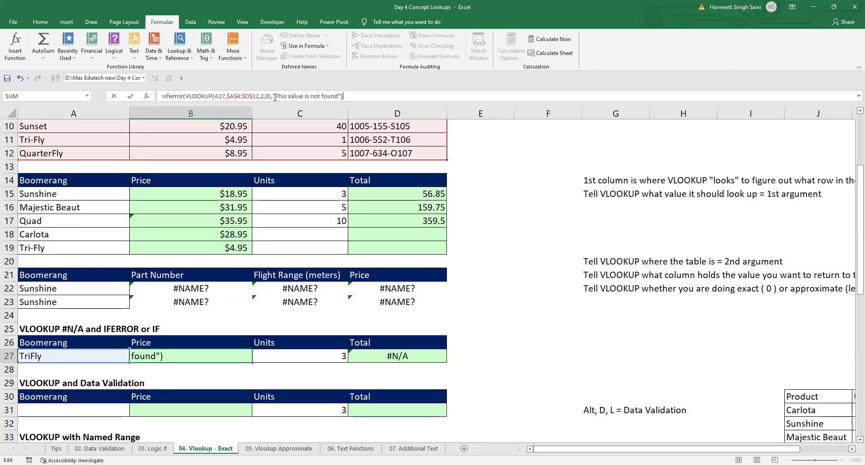
pyautogui.click(352, 97)
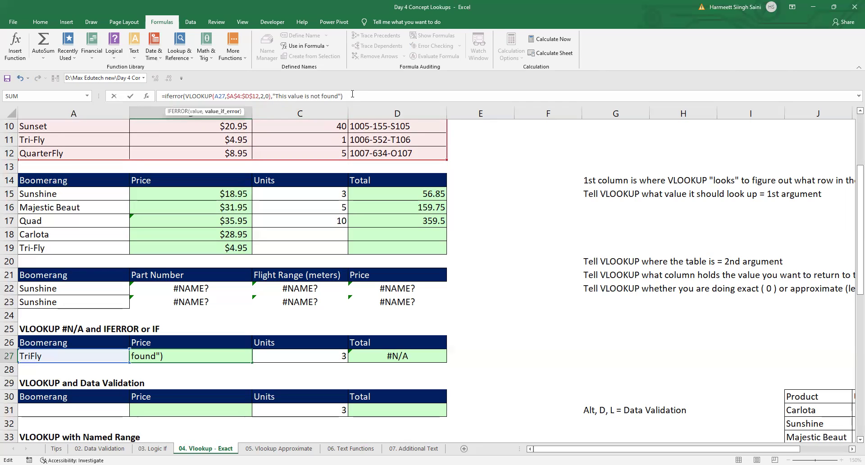
pyautogui.click(350, 94)
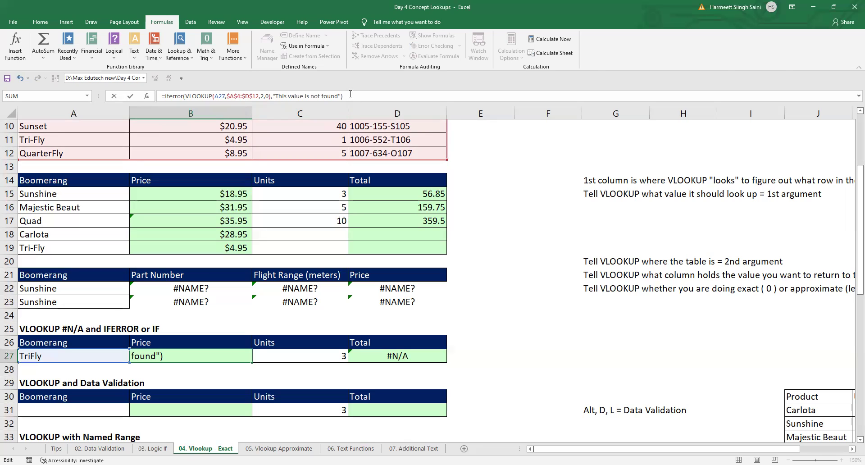
pyautogui.press('Return')
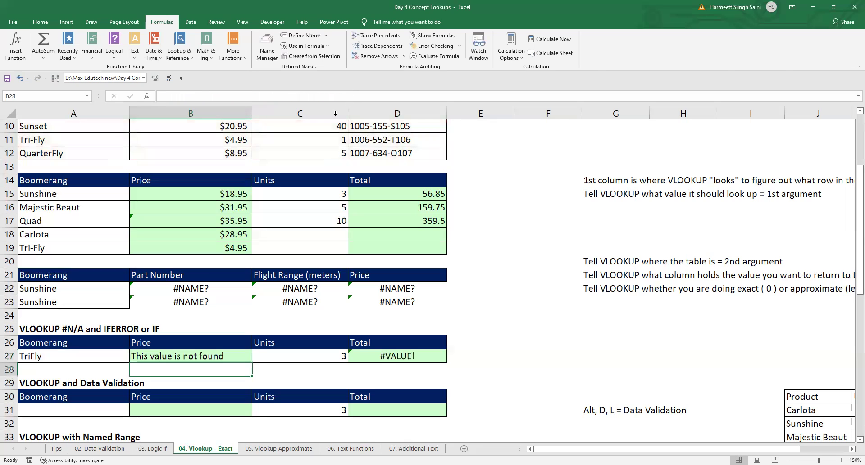
pyautogui.click(209, 355)
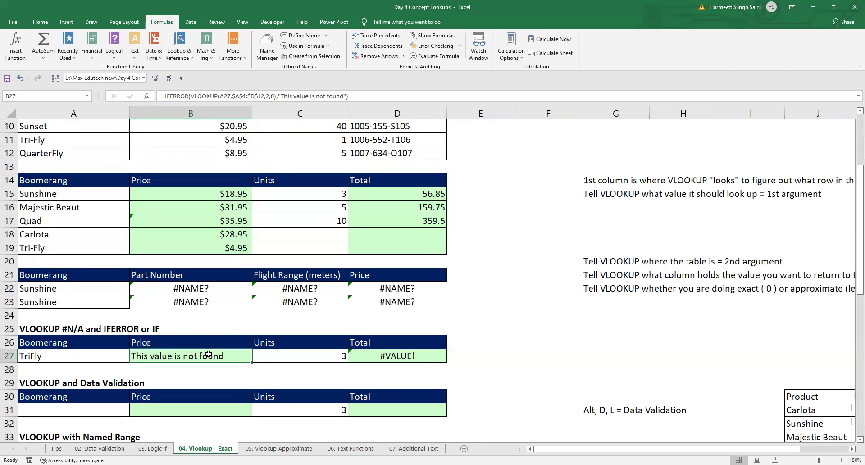
pyautogui.press('Return')
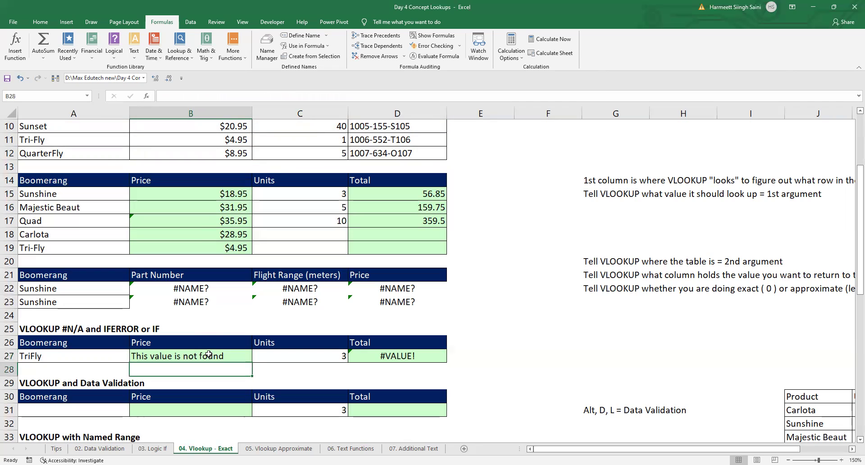
pyautogui.click(208, 354)
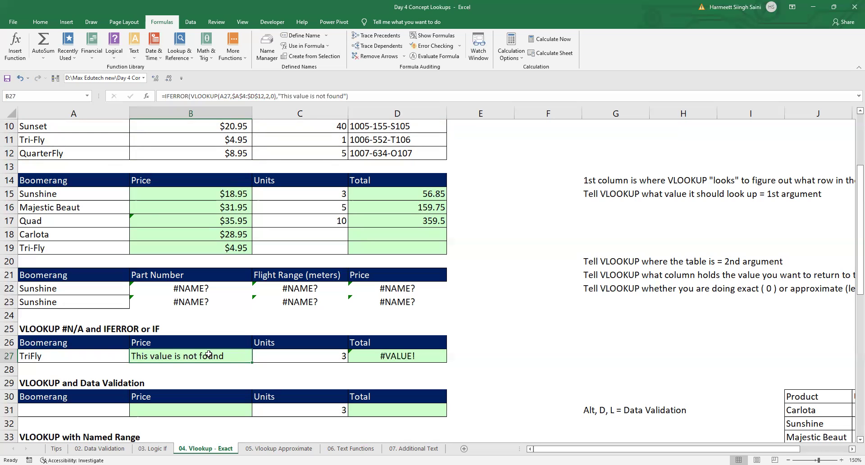
# Correct the boomerang name in A27 to Tri-Fly, matching the entry in the main price table.
pyautogui.click(90, 360)
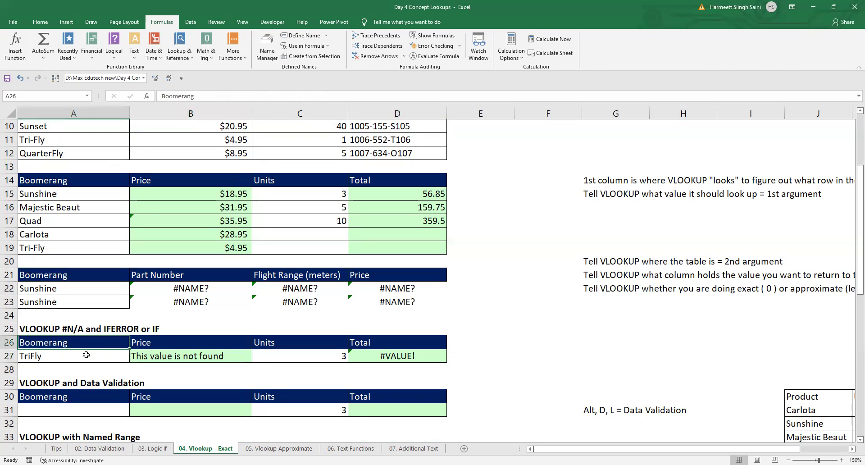
pyautogui.scroll(3, 89, 360)
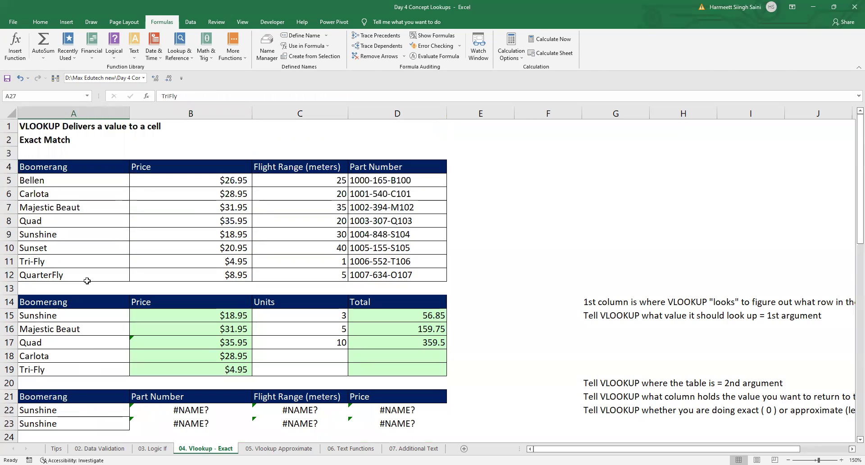
pyautogui.click(40, 261)
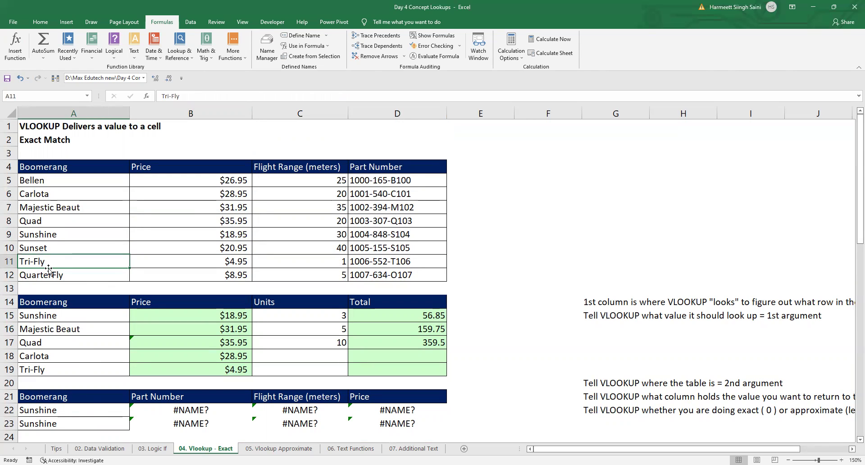
pyautogui.scroll(-6, 50, 273)
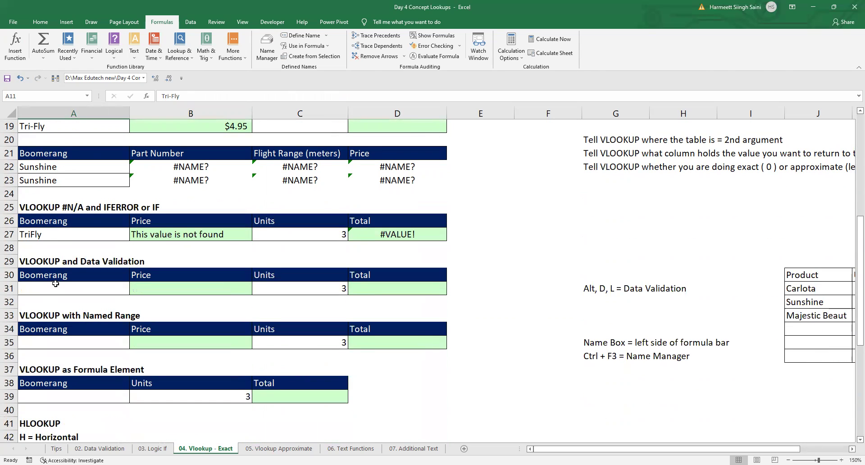
pyautogui.click(43, 232)
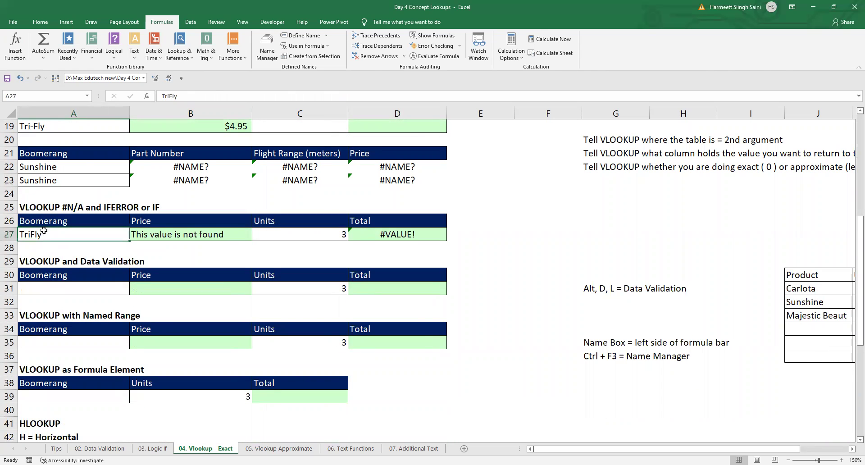
pyautogui.click(195, 100)
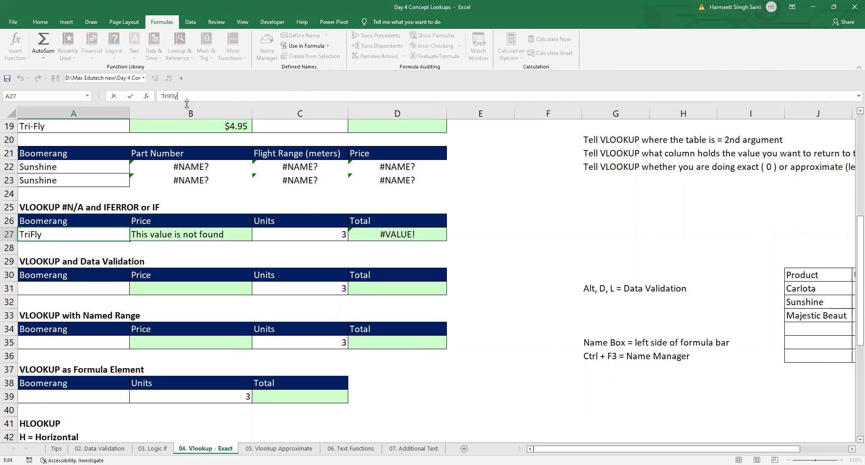
pyautogui.press('BackSpace')
pyautogui.press('BackSpace')
pyautogui.press('BackSpace')
pyautogui.write('Fly')
pyautogui.press('Return')
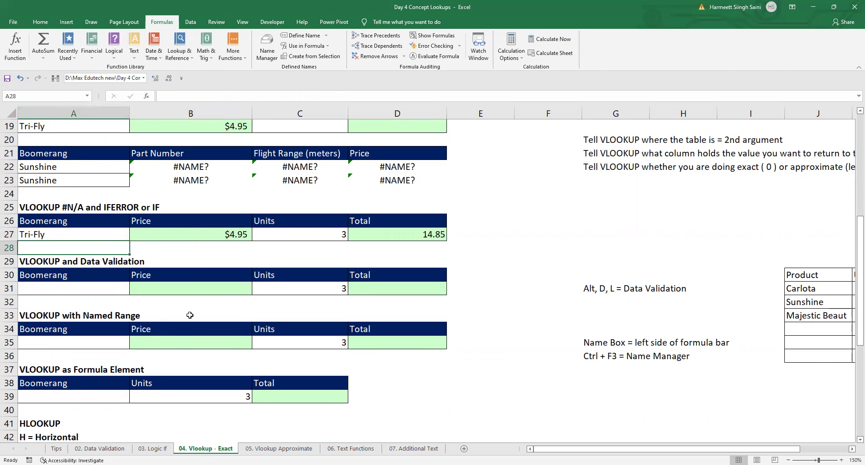
pyautogui.click(193, 232)
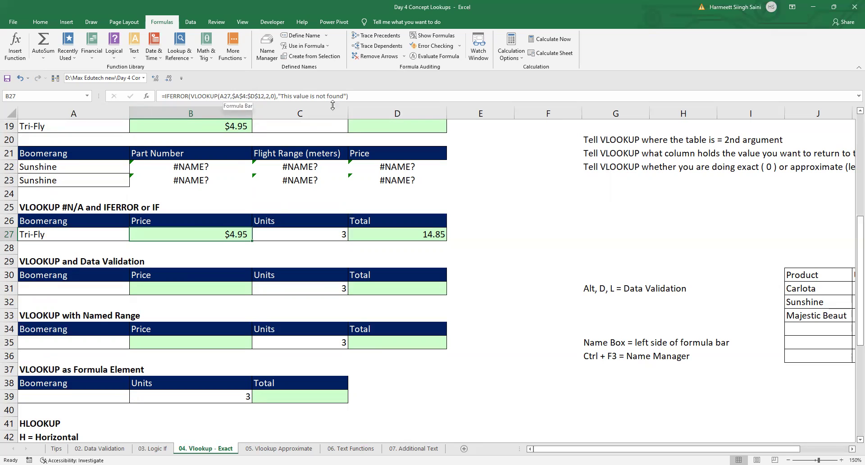
# On the Tips sheet, enter the formula =10/0 in D14 beside the #DIV/0! description as an error example.
pyautogui.click(62, 449)
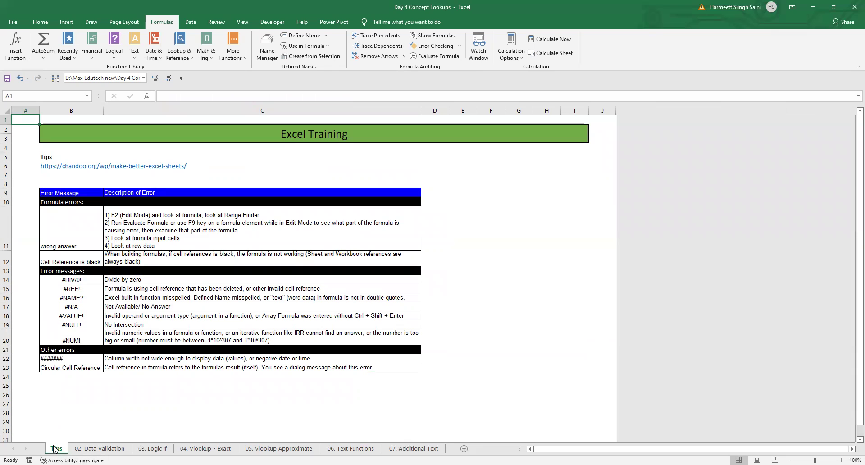
pyautogui.click(64, 280)
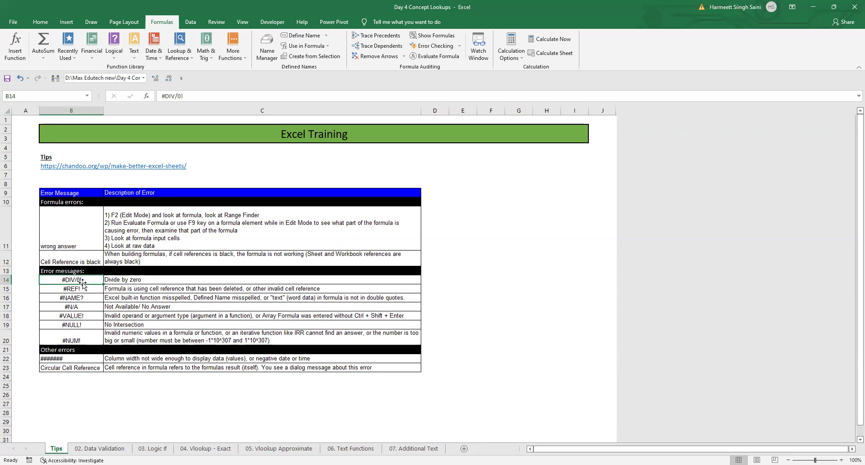
pyautogui.click(439, 279)
pyautogui.write('=')
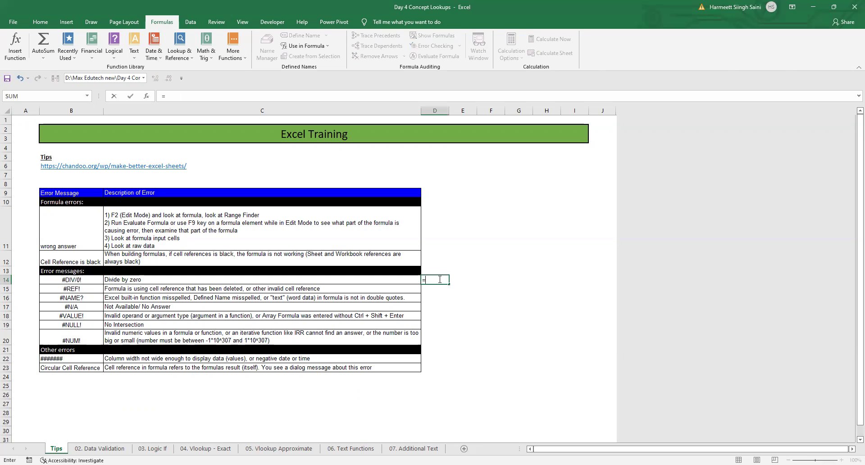
pyautogui.write('10/0')
pyautogui.press('Return')
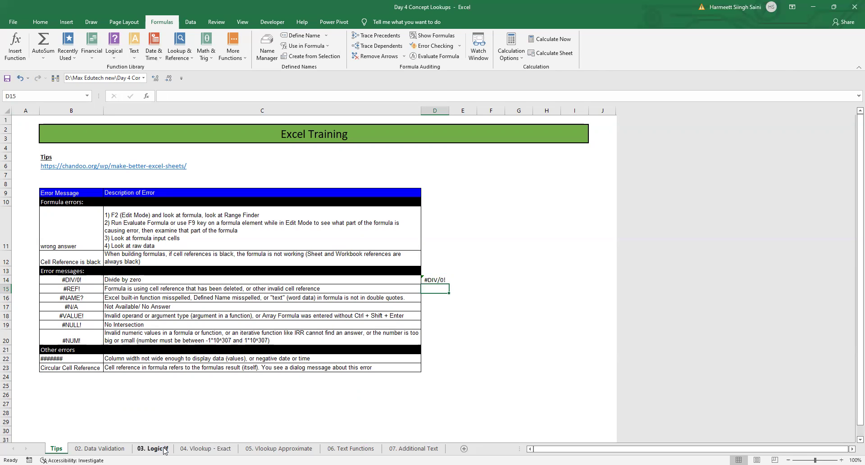
# Enter the misspelled function =vloookup in D15 as an example of the #NAME? error.
pyautogui.click(168, 287)
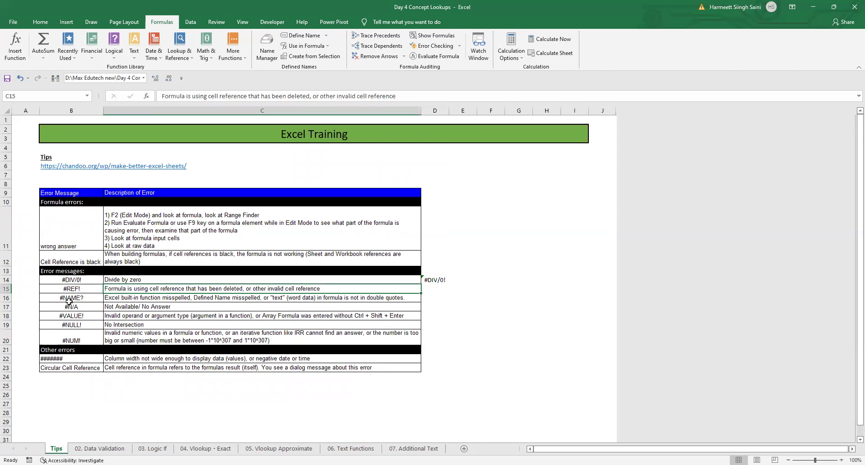
pyautogui.click(443, 290)
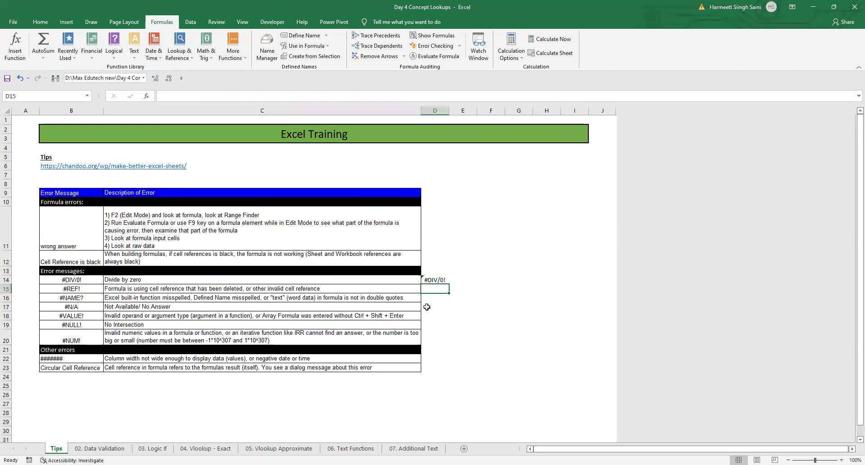
pyautogui.write('=')
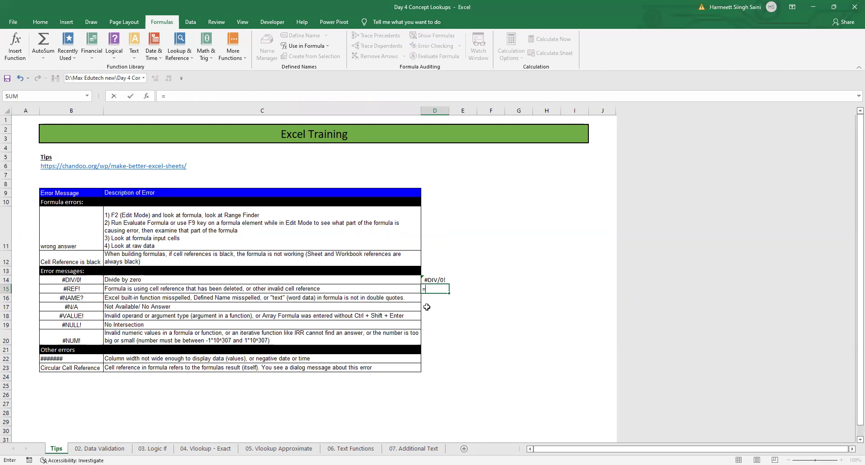
pyautogui.write('v')
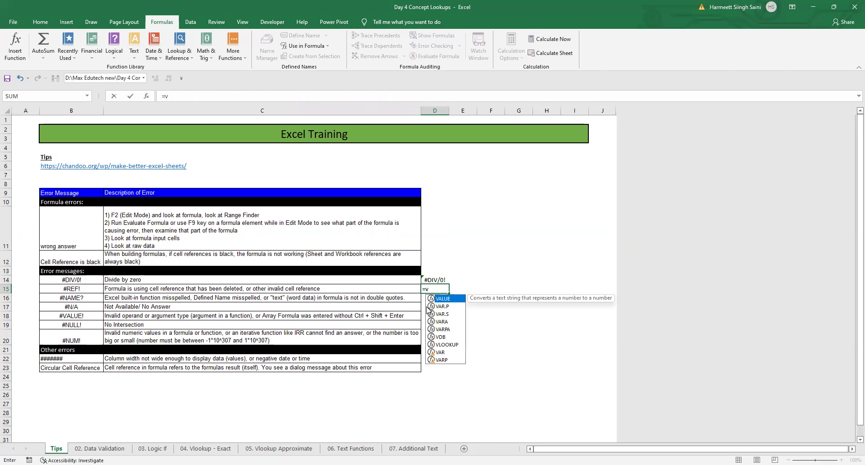
pyautogui.write('loo')
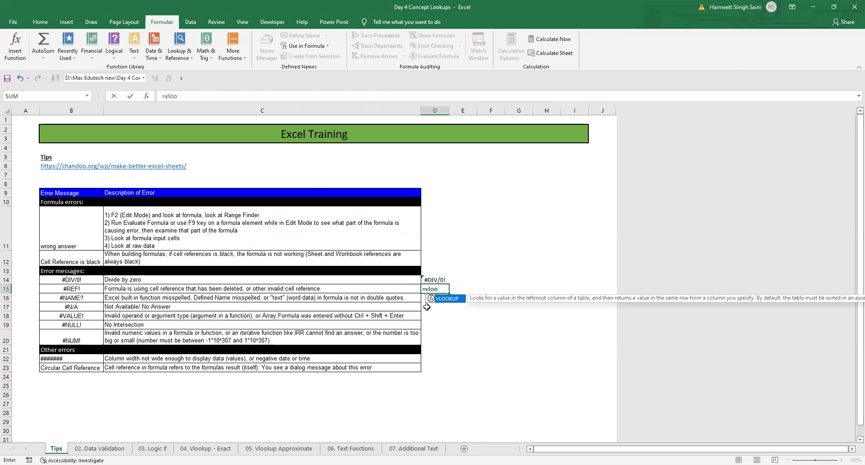
pyautogui.write('okupo')
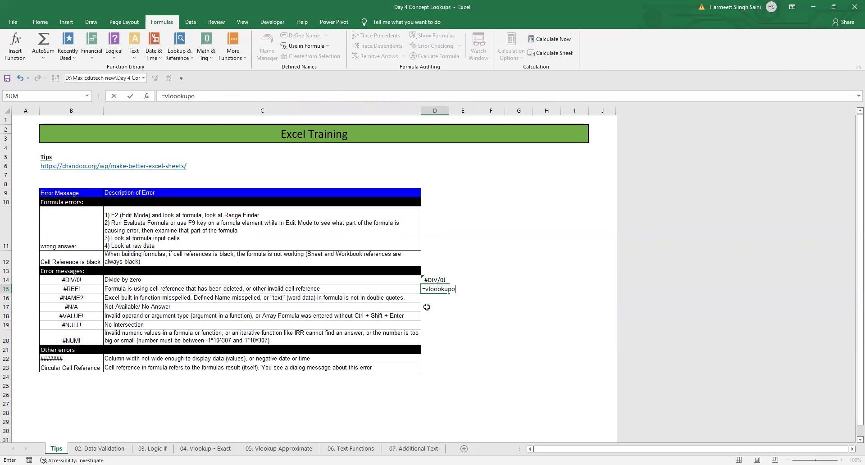
pyautogui.press('Return')
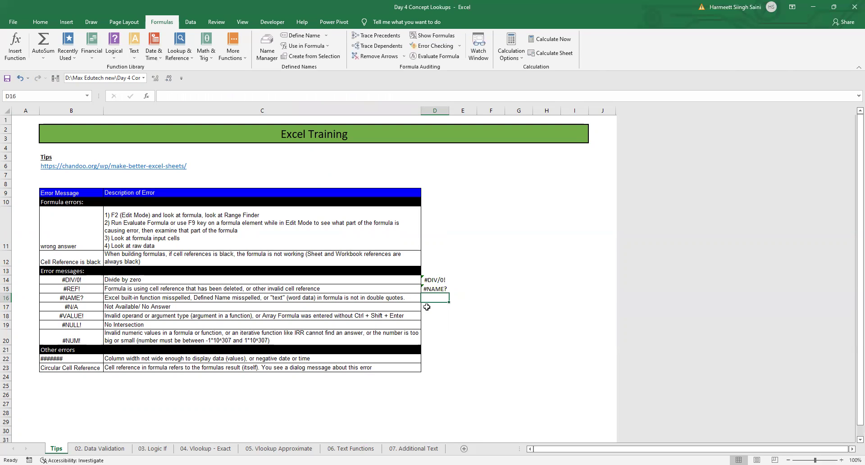
pyautogui.press('Up')
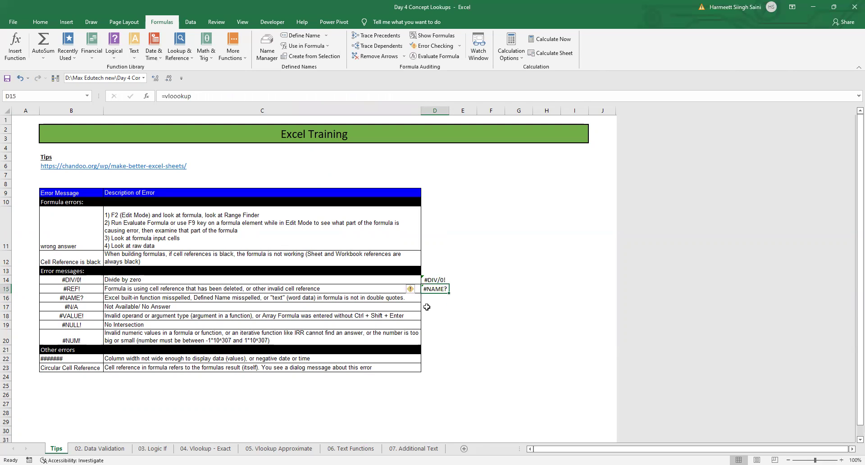
pyautogui.click(176, 96)
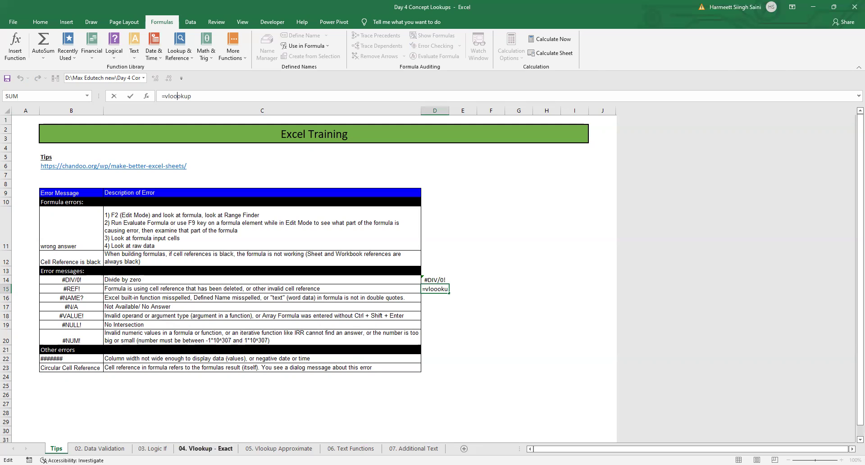
pyautogui.press('Escape')
# On the 05. Vlookup Approximate sheet, clear the commission formula from B17.
pyautogui.click(205, 448)
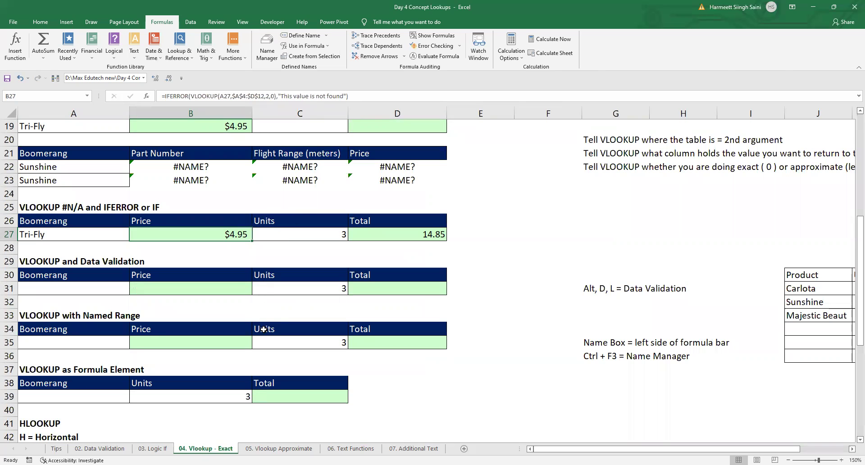
pyautogui.scroll(-1, 284, 293)
pyautogui.scroll(2, 288, 287)
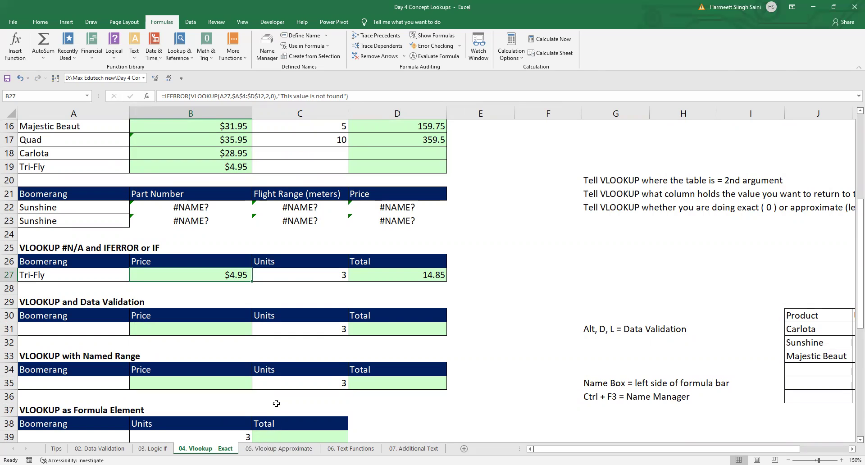
pyautogui.hotkey('ctrl', 'pagedown')
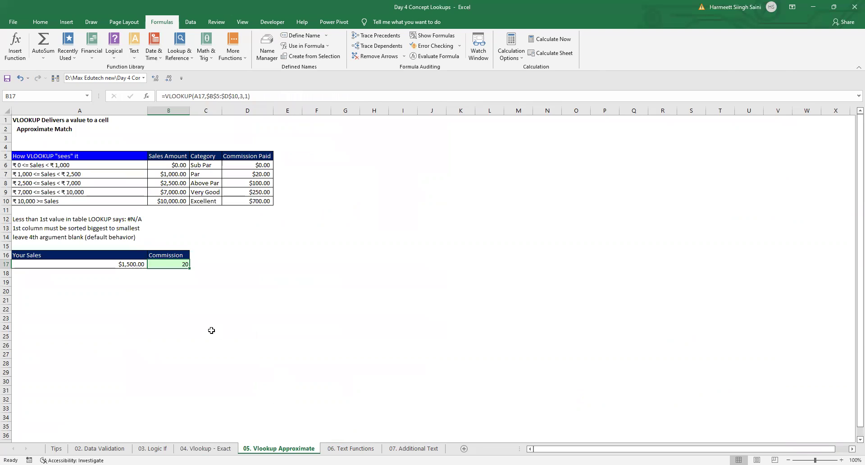
pyautogui.press('Delete')
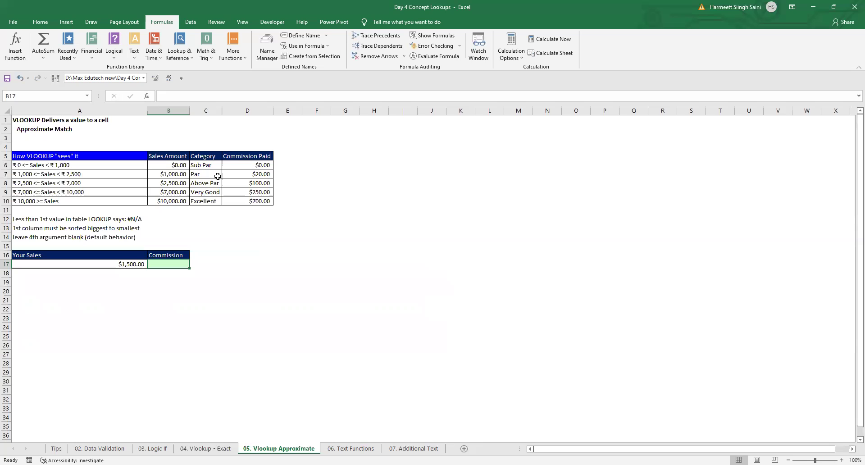
# Examine the Sales Amount thresholds in B6:B10 and the commission paid for each tier in column D.
pyautogui.moveTo(165, 166); pyautogui.dragTo(168, 201)
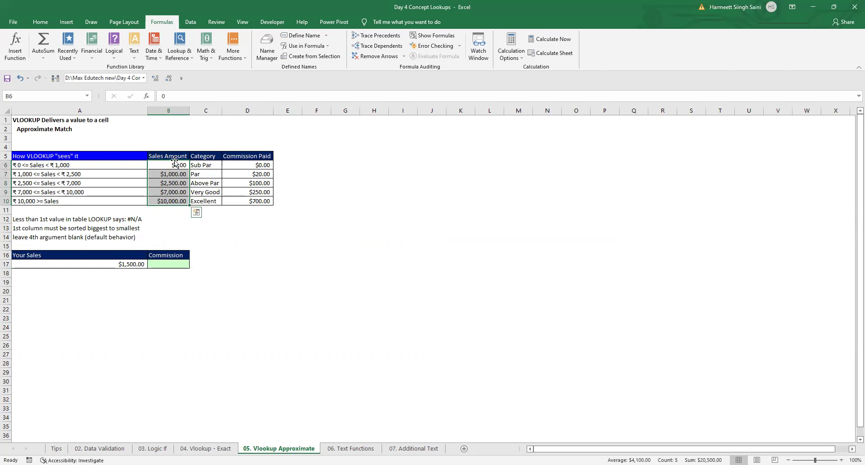
pyautogui.click(160, 166)
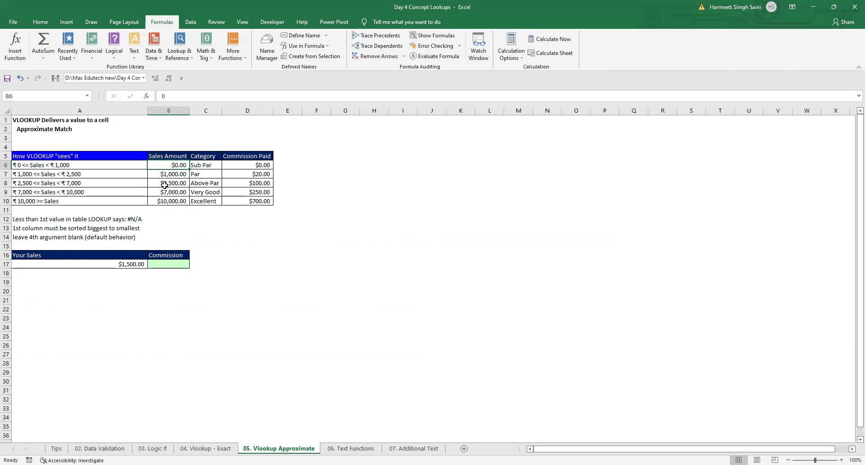
pyautogui.click(239, 175)
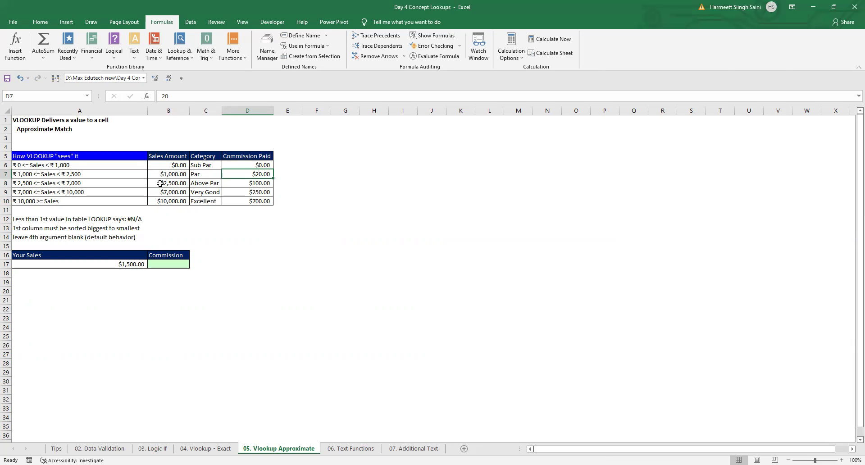
pyautogui.click(235, 181)
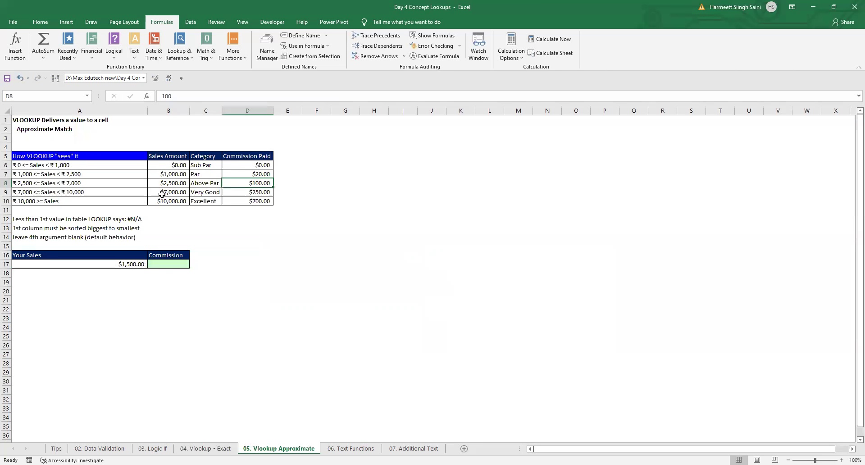
pyautogui.click(236, 194)
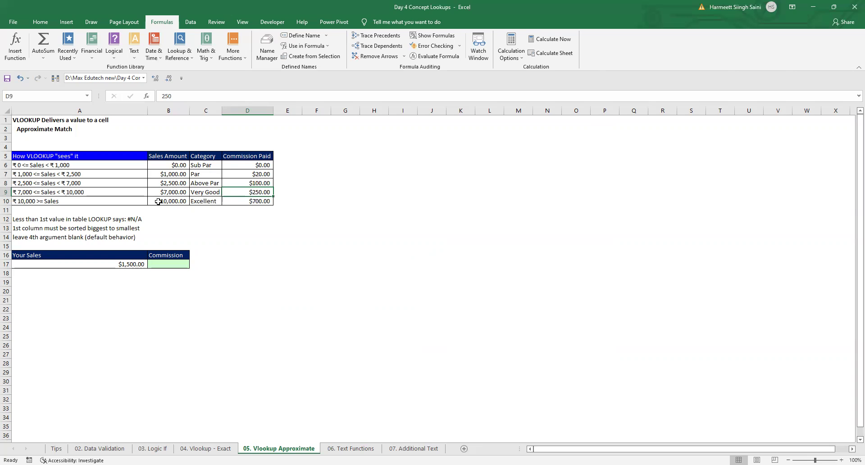
pyautogui.click(237, 201)
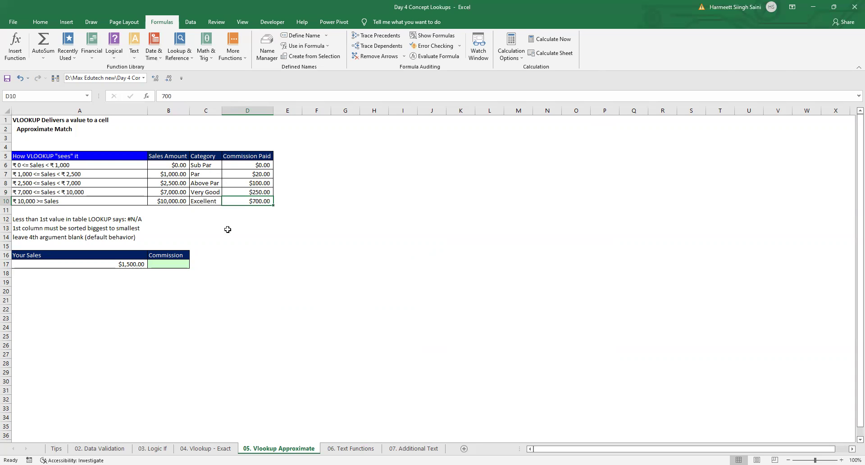
# Set the Your Sales amount in A17 to 1,000.
pyautogui.click(135, 262)
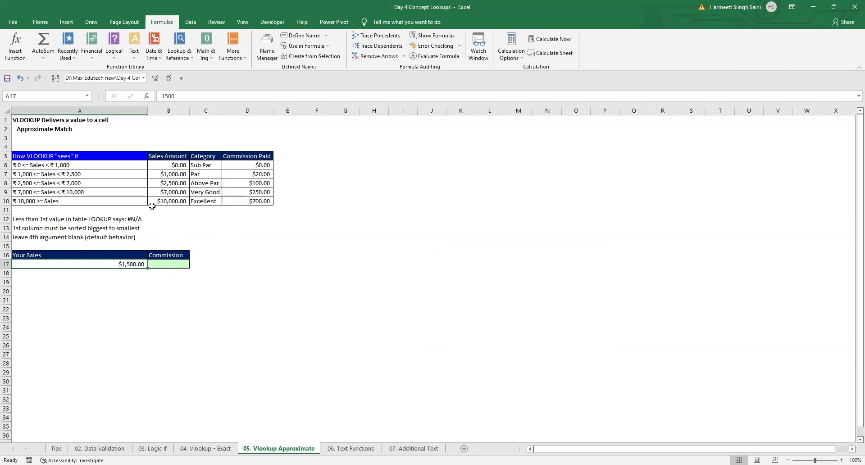
pyautogui.write('1')
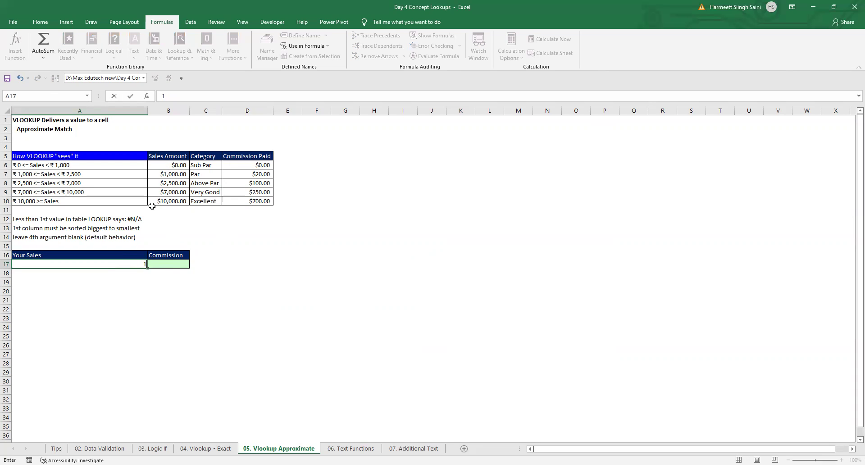
pyautogui.write(',000')
pyautogui.press('Return')
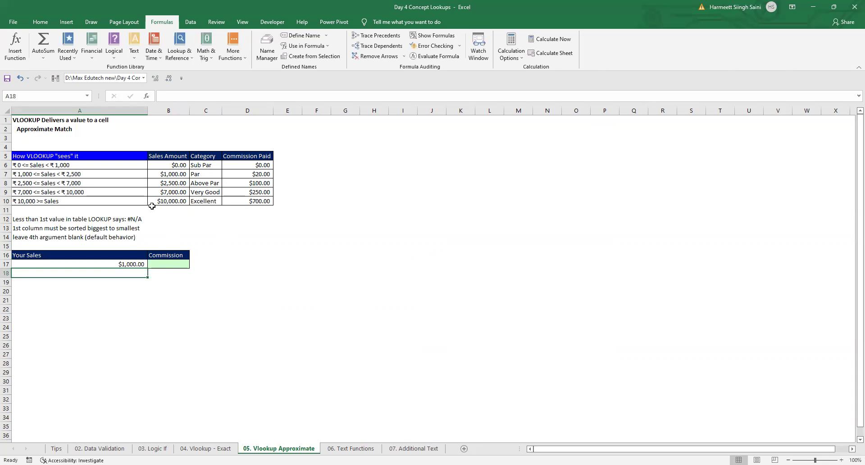
# Enter =VLOOKUP(A17,$B$5:$D$10,3,0) in B17 to look up the commission, and compare it with the matching tier's commission in D7.
pyautogui.click(162, 263)
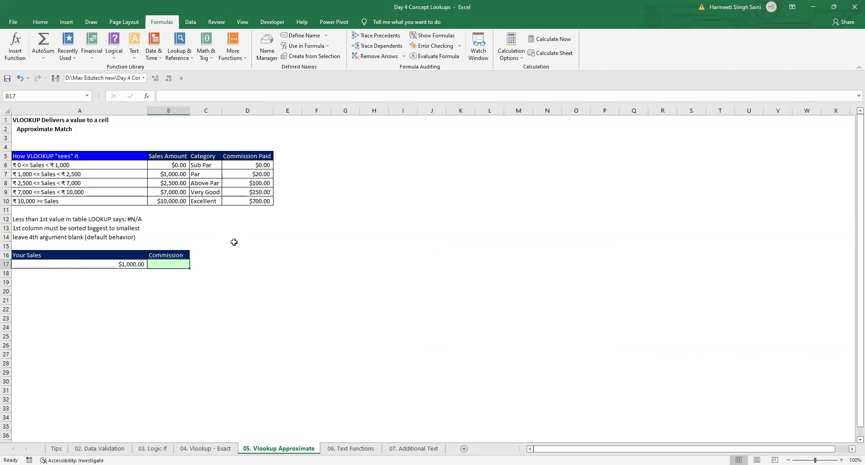
pyautogui.write('=')
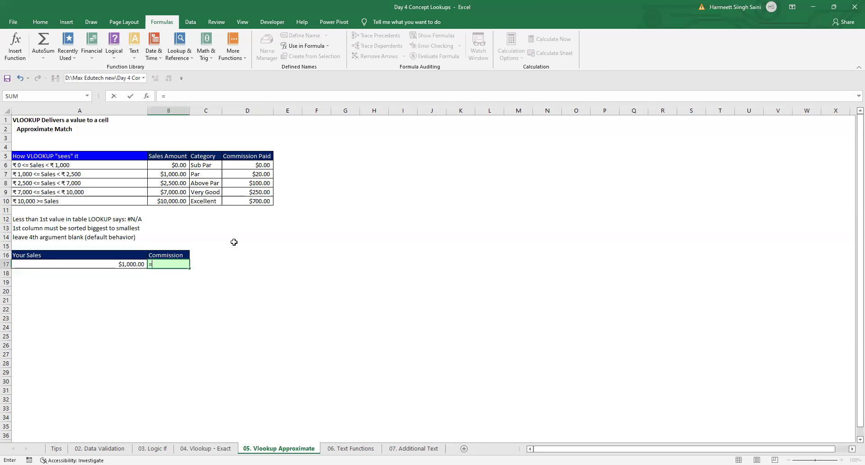
pyautogui.write('vl')
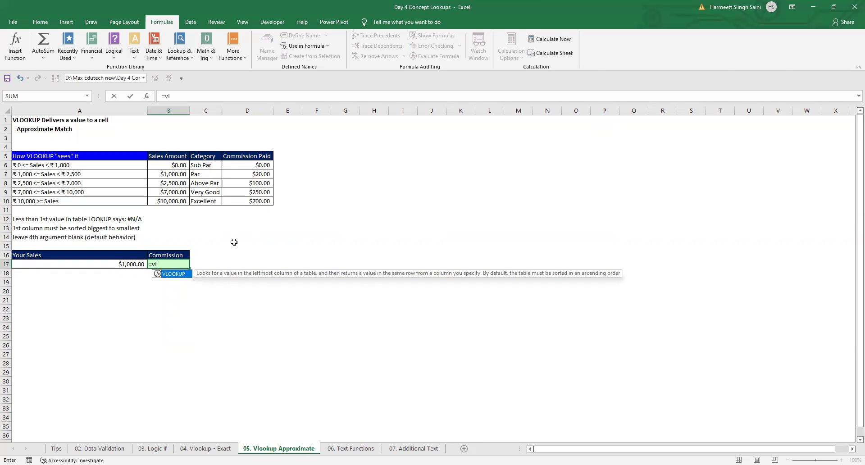
pyautogui.press('Tab')
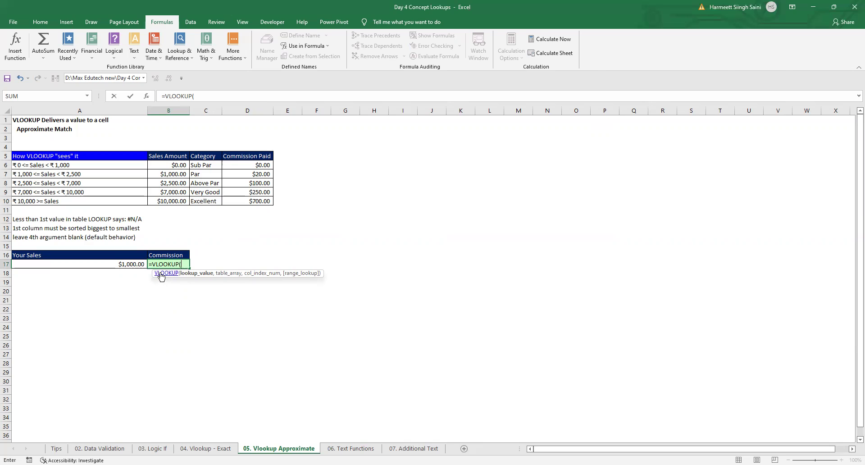
pyautogui.click(133, 261)
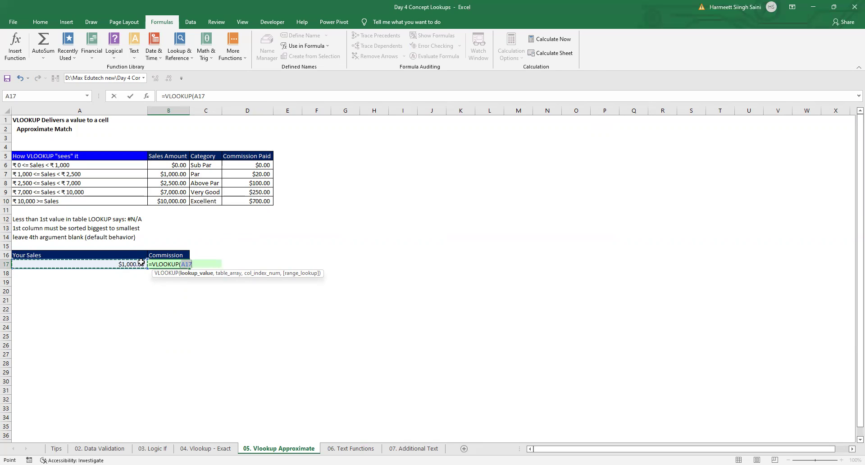
pyautogui.write(',')
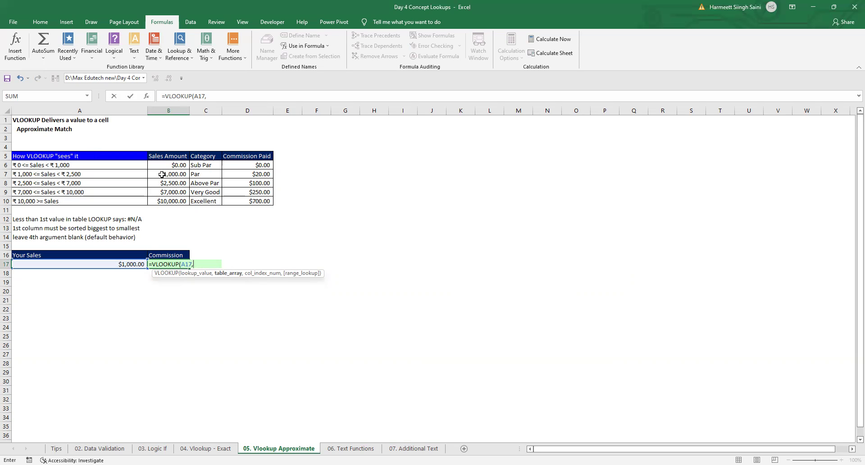
pyautogui.click(163, 153)
pyautogui.moveTo(162, 153); pyautogui.dragTo(178, 166)
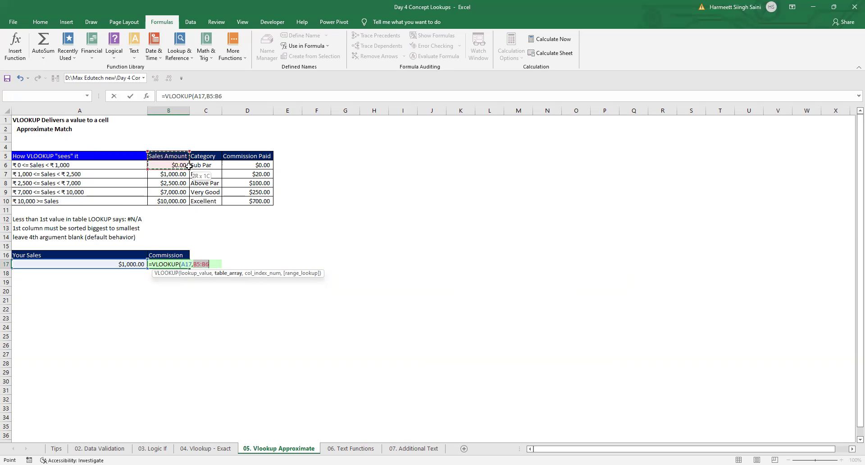
pyautogui.moveTo(238, 192); pyautogui.dragTo(256, 200)
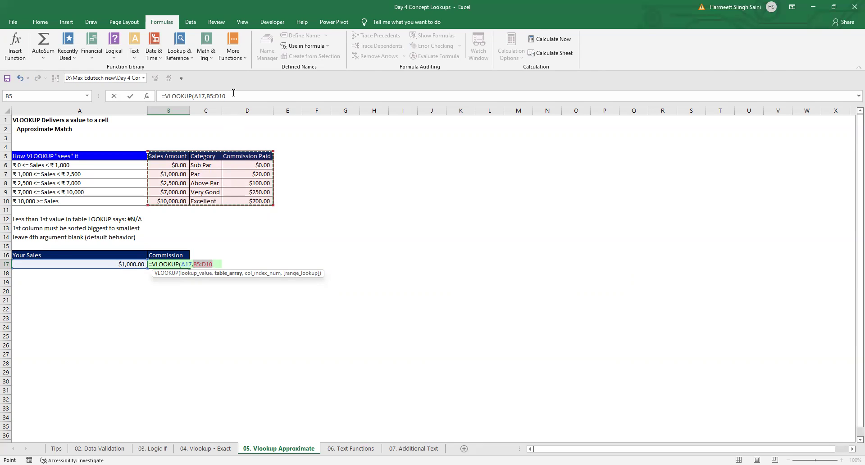
pyautogui.press('F4')
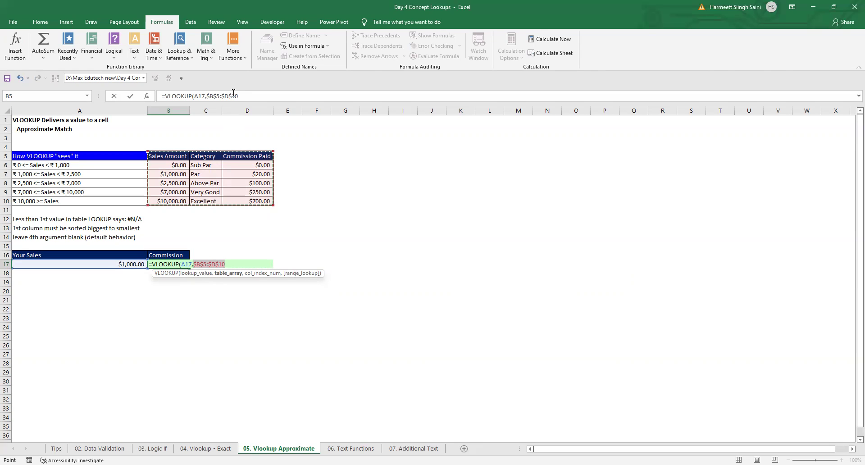
pyautogui.write(',3')
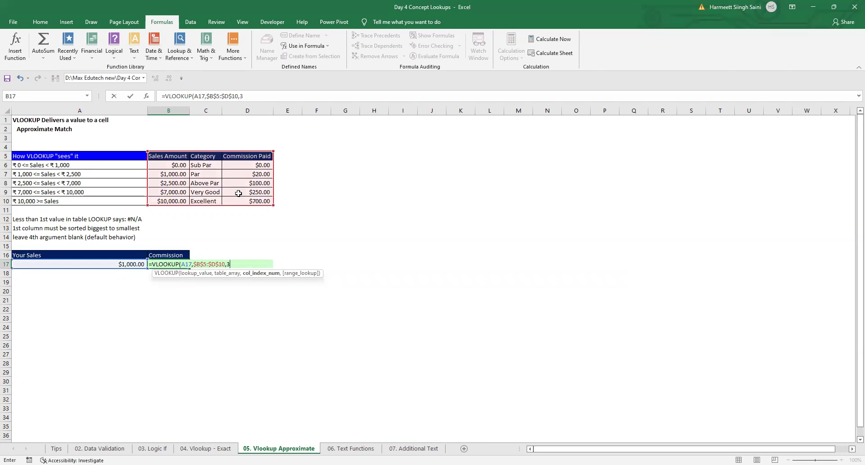
pyautogui.write(',0')
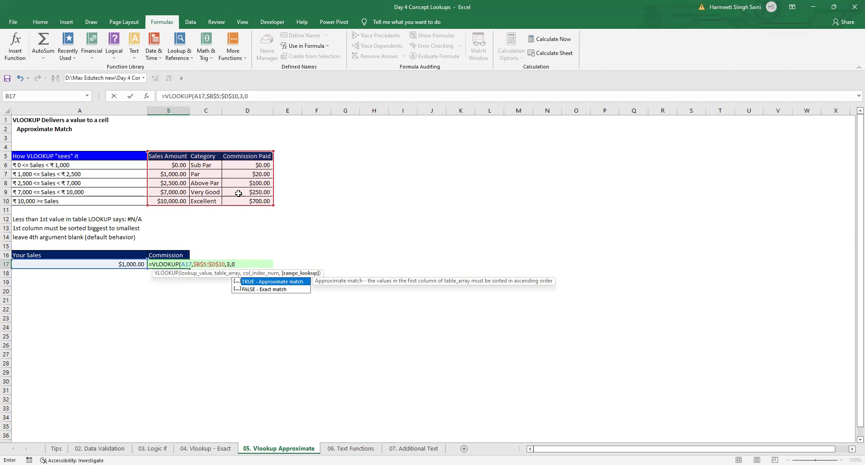
pyautogui.hotkey('ctrl', 'Return')
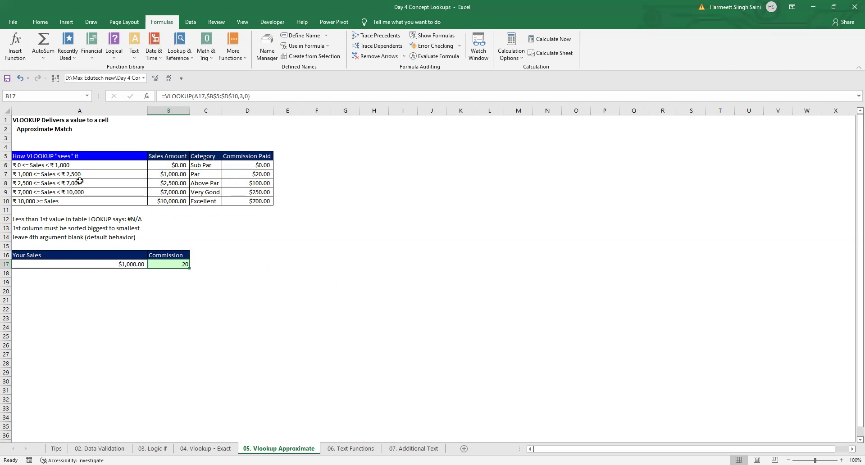
pyautogui.click(260, 174)
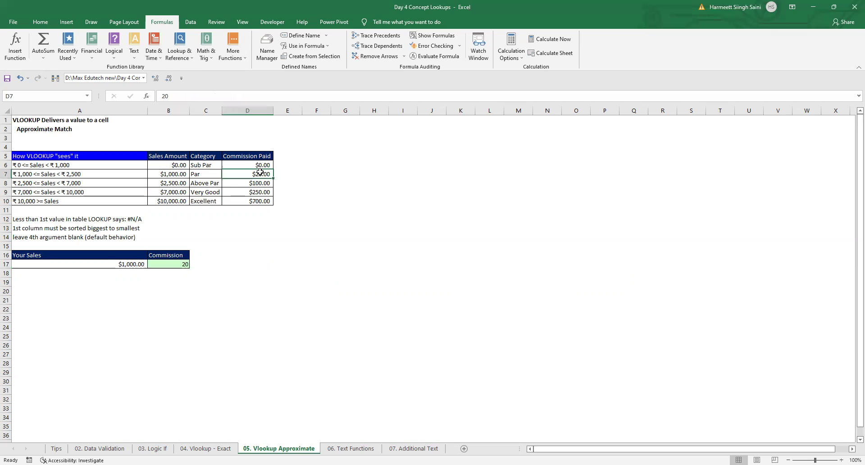
# Compare A17 with the matching Sales Amount threshold in B7, and set the Your Sales amount in A17 to 1,500.
pyautogui.click(135, 265)
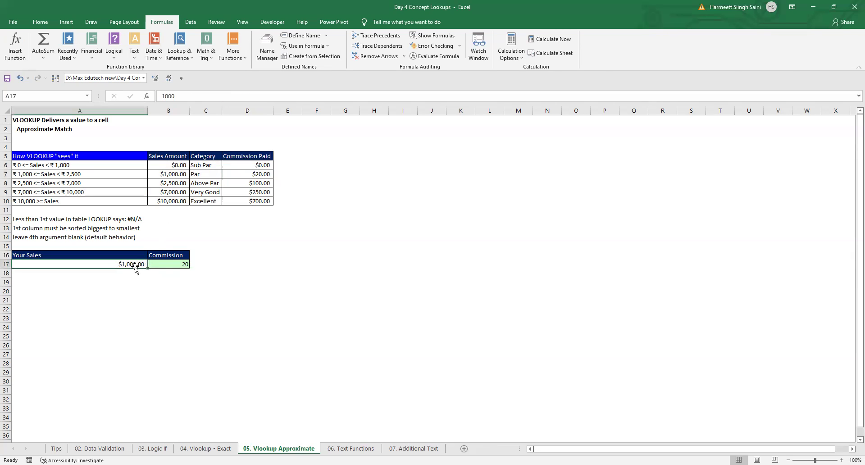
pyautogui.click(167, 175)
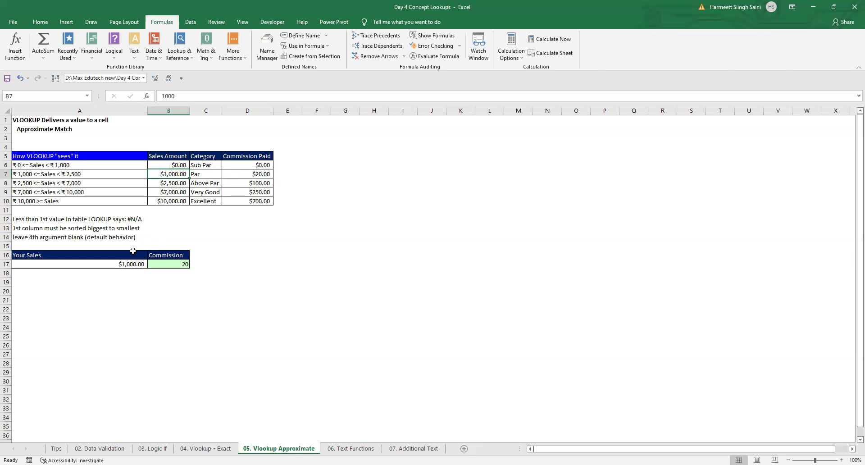
pyautogui.doubleClick(137, 264)
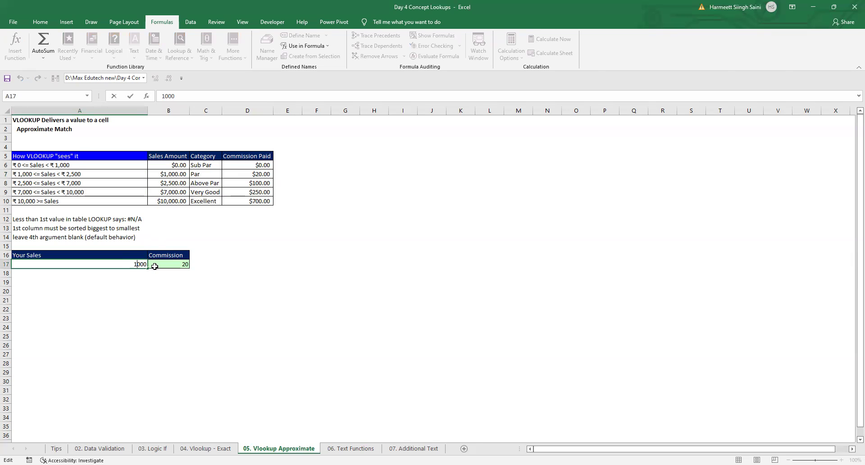
pyautogui.press('Delete')
pyautogui.write('5')
pyautogui.press('Return')
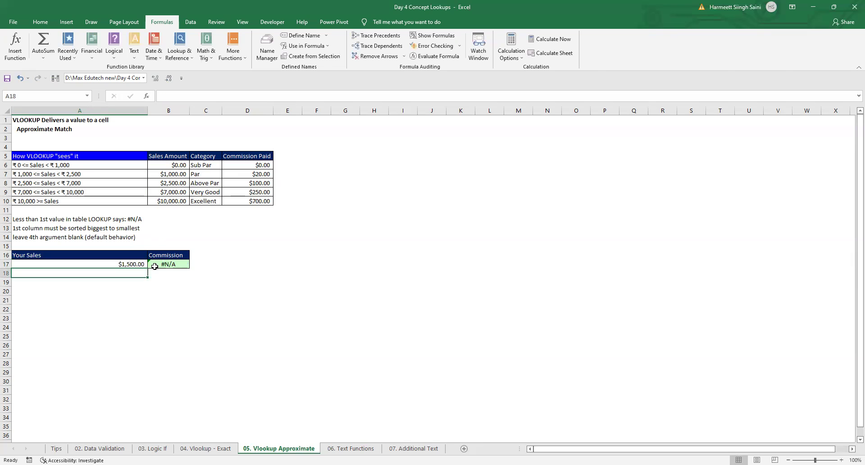
# Try 1 as the match type in B17's VLOOKUP, and restore the exact-match value 0.
pyautogui.click(164, 262)
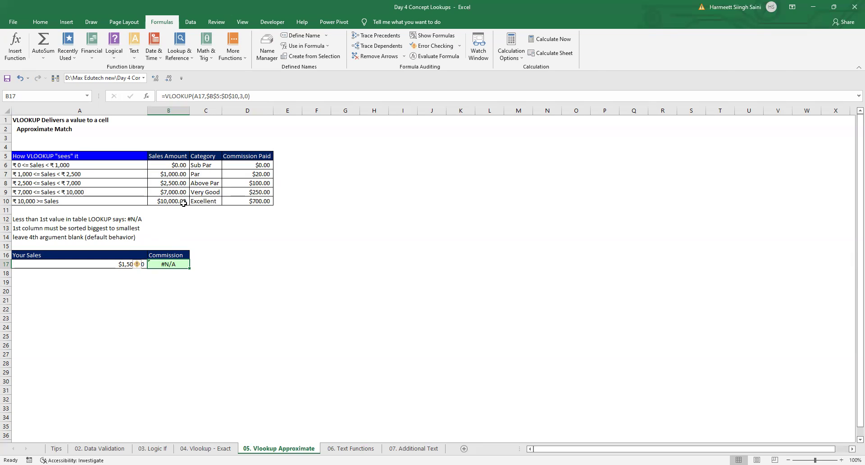
pyautogui.click(249, 98)
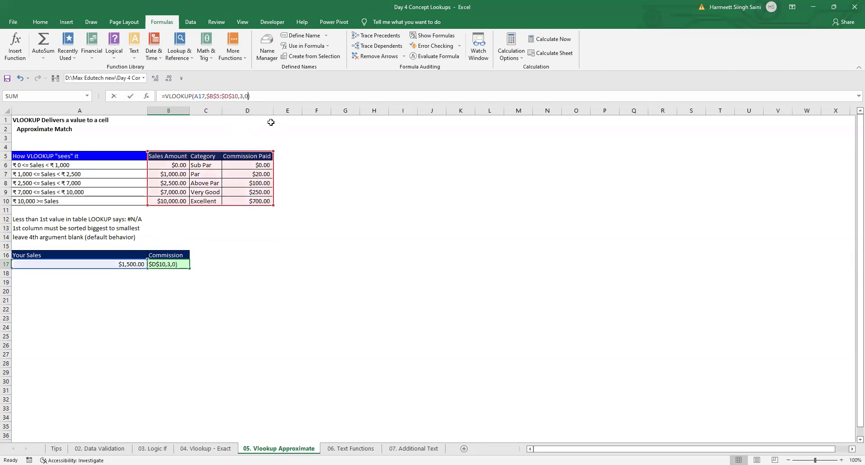
pyautogui.press('BackSpace')
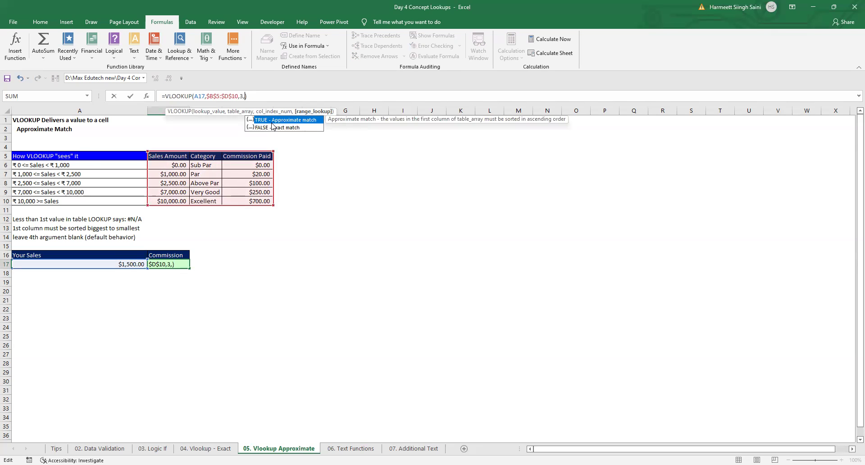
pyautogui.write('1')
pyautogui.press('BackSpace')
pyautogui.write('0')
pyautogui.hotkey('shift', 'Tab')
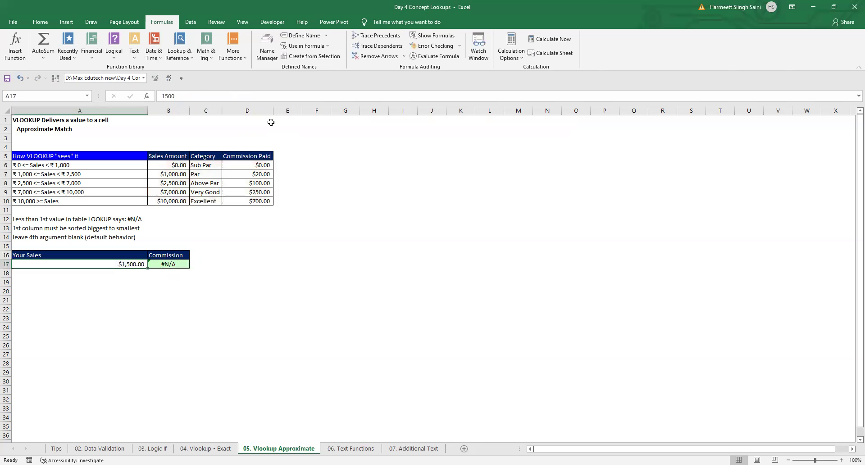
# Set the Your Sales amount in A17 to 7,000 to test the exact-match lookup.
pyautogui.write('7')
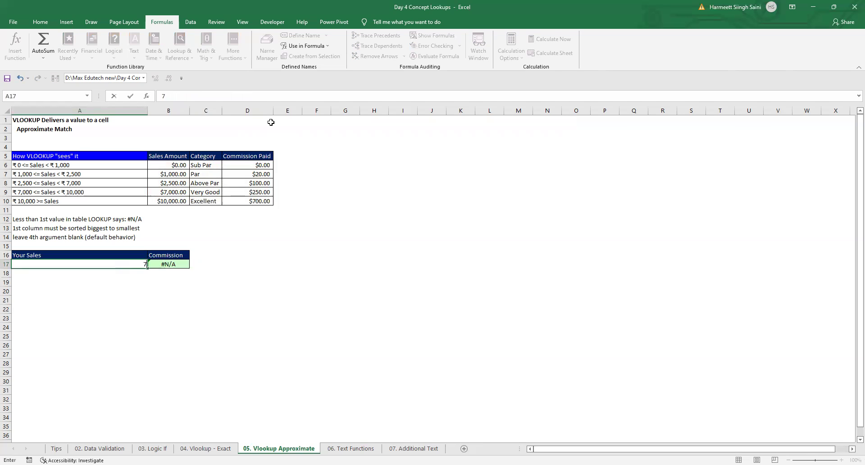
pyautogui.write(',000')
pyautogui.press('Return')
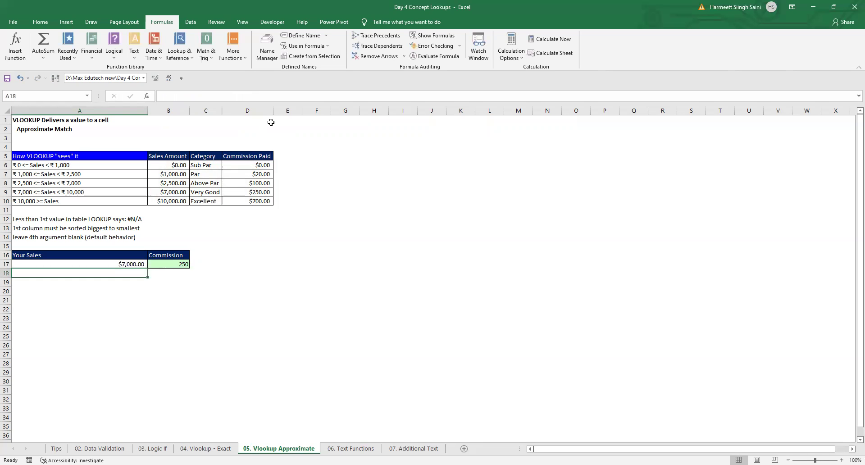
pyautogui.press('Up')
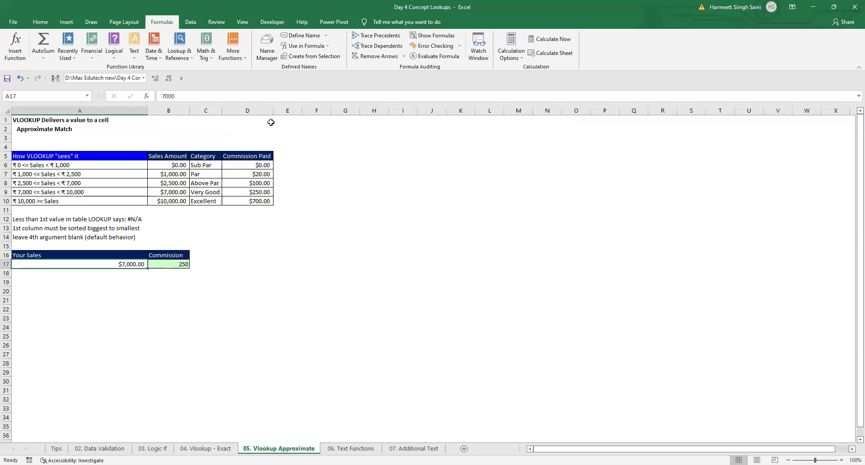
# Change the range_lookup argument of B17's VLOOKUP to 1 for an approximate match.
pyautogui.press('Right')
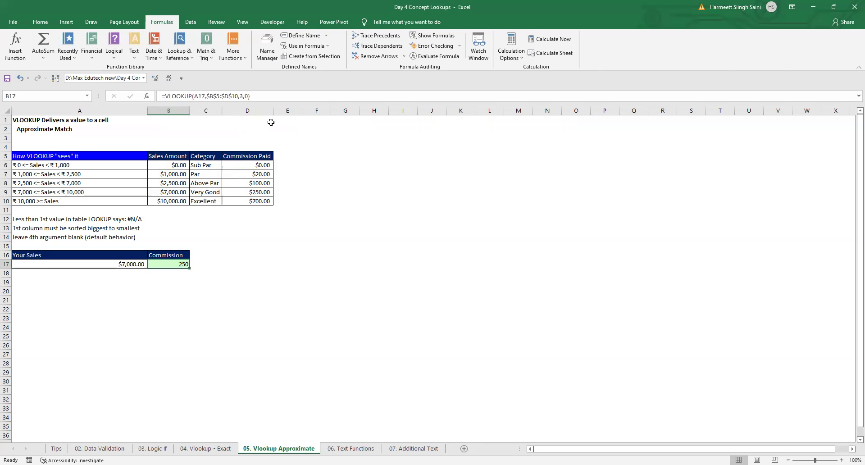
pyautogui.click(250, 96)
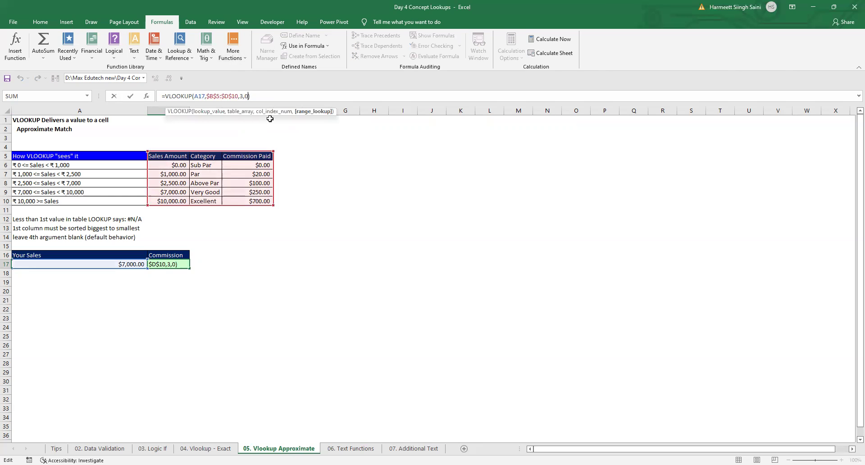
pyautogui.press('BackSpace')
pyautogui.write('1')
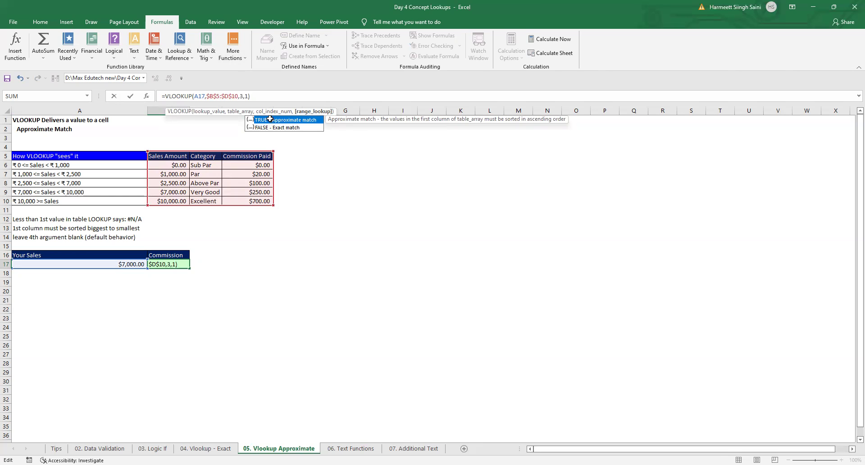
pyautogui.press('Return')
# Set the Your Sales amount in A17 to 1,500 and check the approximate-match commission in B17.
pyautogui.press('Up')
pyautogui.press('Left')
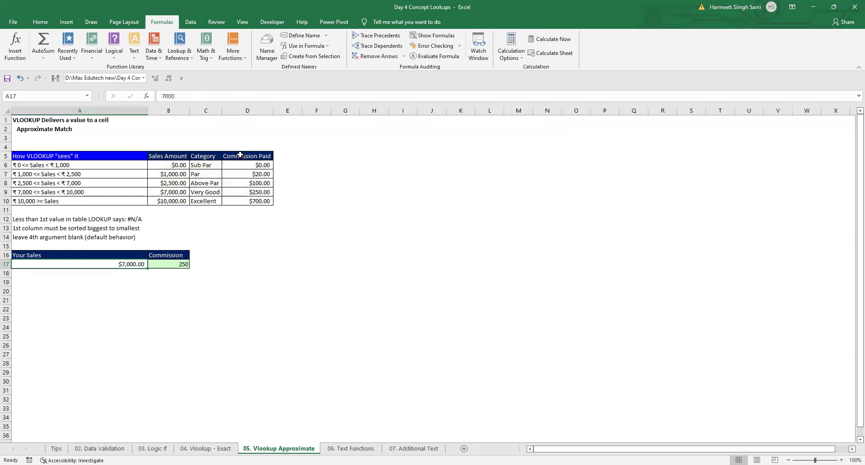
pyautogui.write('1')
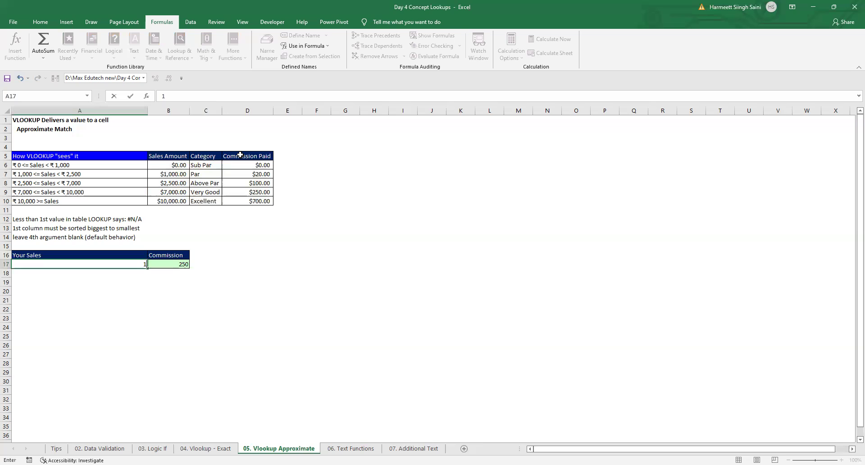
pyautogui.write('500')
pyautogui.press('Return')
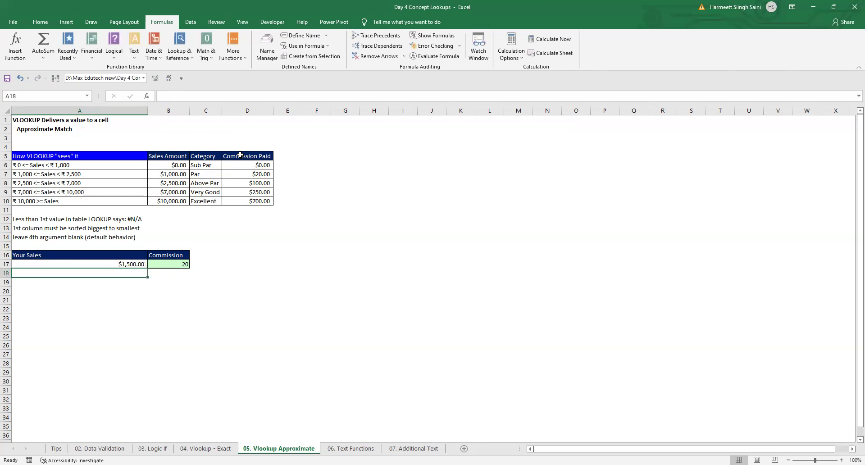
pyautogui.click(163, 266)
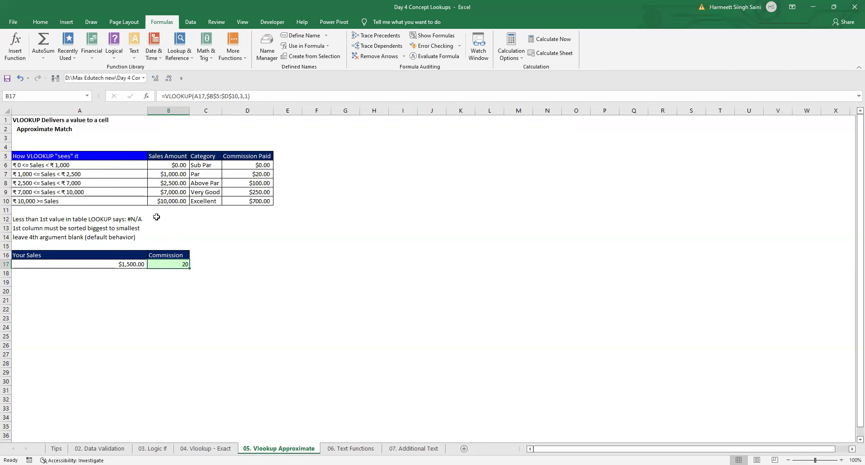
# Set the Your Sales amount in A17 to 3,499 and compare the commission with the Above Par tier's in D8.
pyautogui.doubleClick(129, 263)
pyautogui.press('BackSpace')
pyautogui.press('BackSpace')
pyautogui.press('BackSpace')
pyautogui.press('BackSpace')
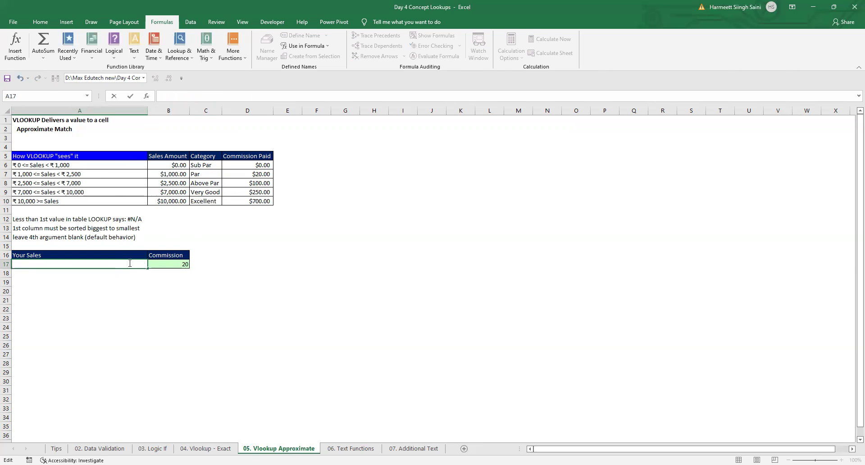
pyautogui.write('34')
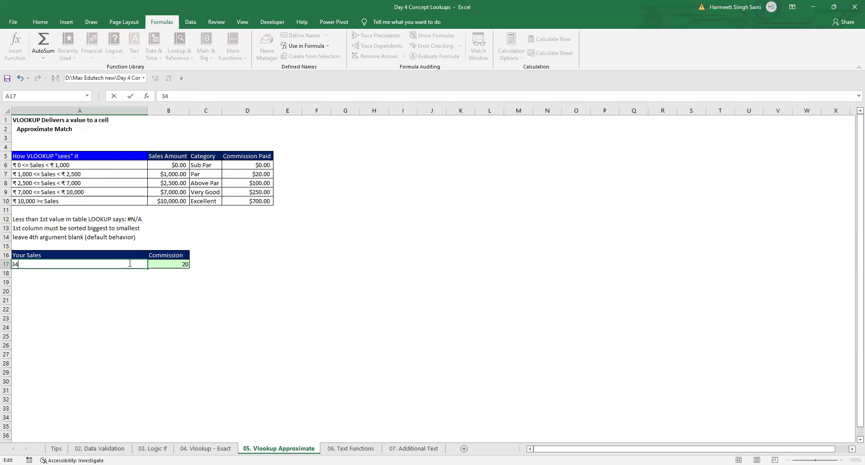
pyautogui.write('99')
pyautogui.press('Return')
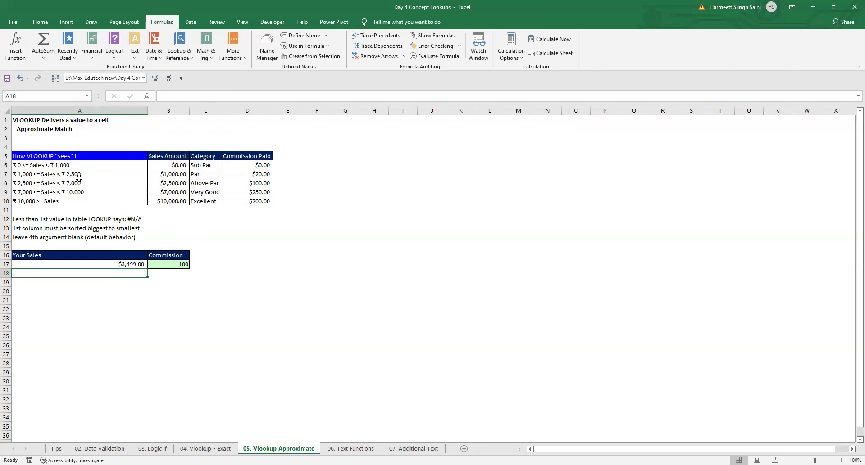
pyautogui.click(249, 184)
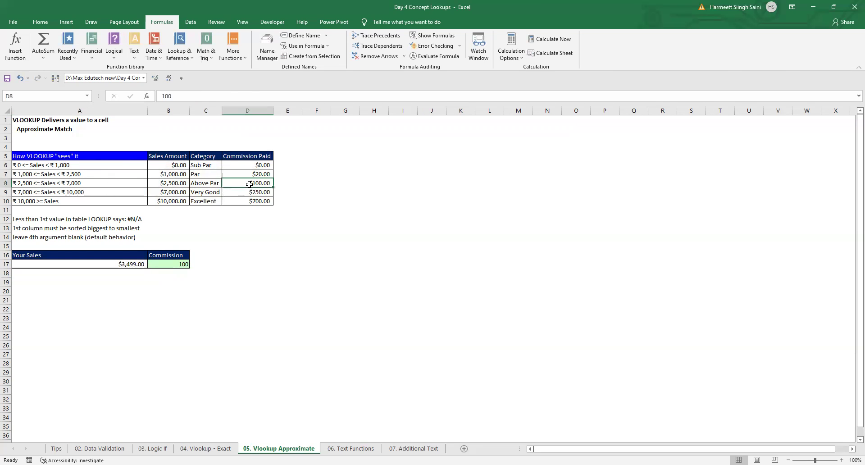
# Set the Your Sales amount in A17 to 7,000 and review the lookup formula in B17 against the commission table.
pyautogui.click(131, 263)
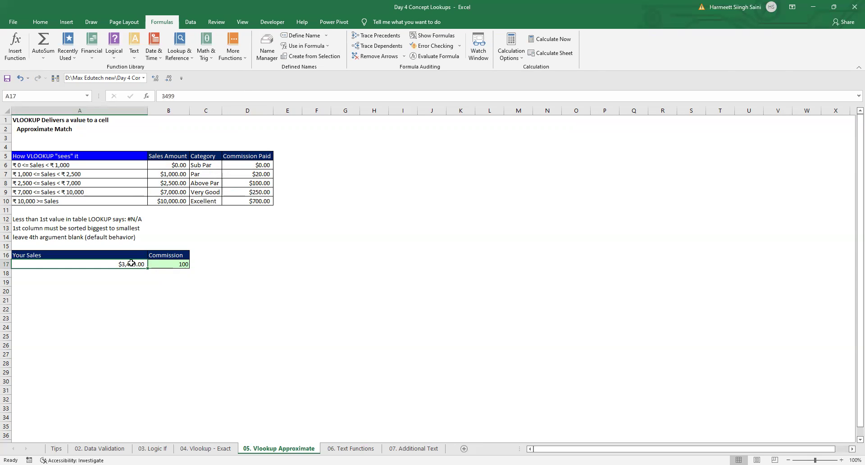
pyautogui.write('7,000')
pyautogui.press('Return')
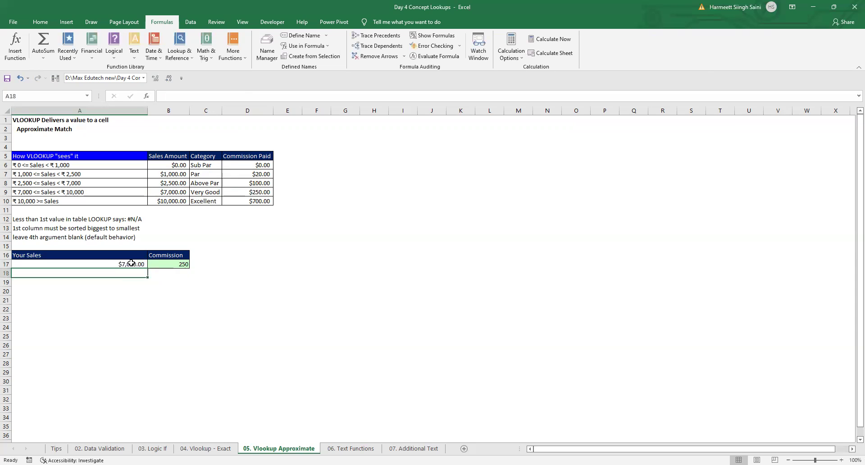
pyautogui.click(158, 266)
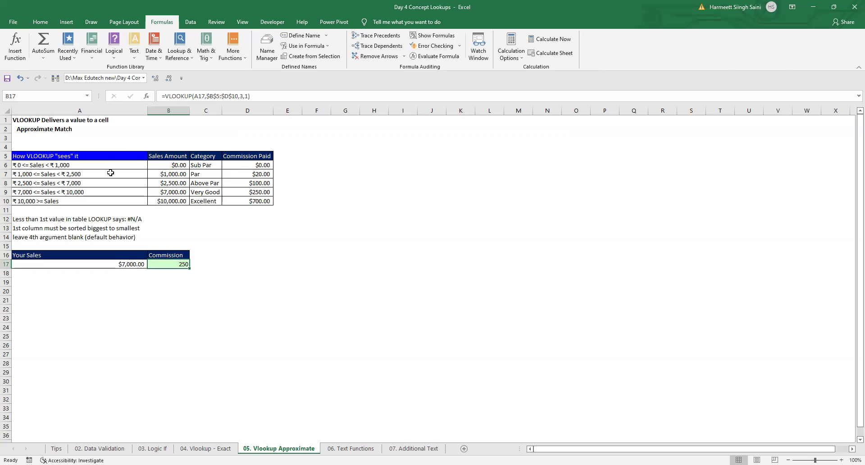
pyautogui.click(260, 164)
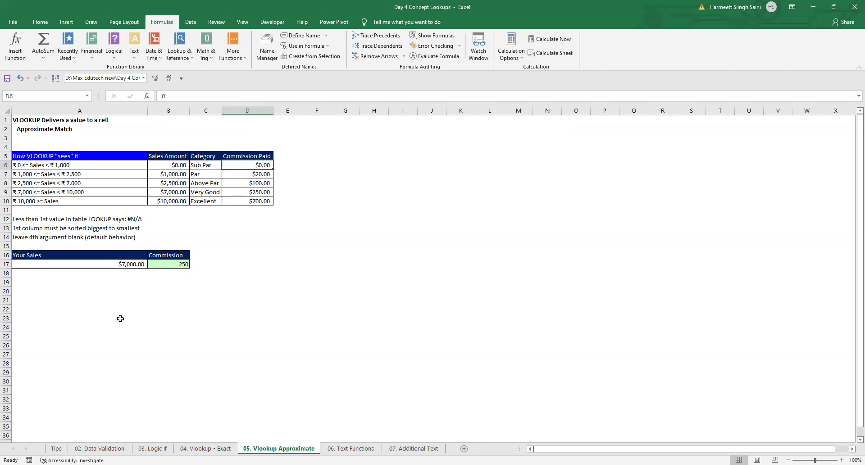
pyautogui.click(162, 264)
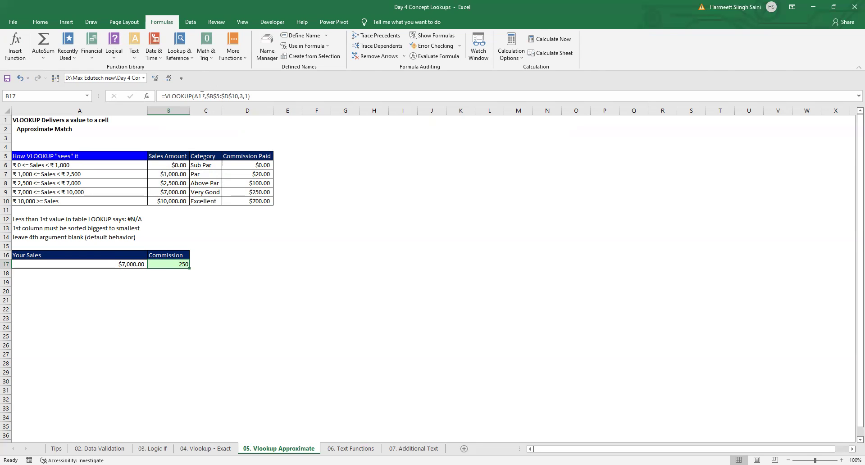
# Change the Your Sales amount in A17 back to 1,500.
pyautogui.click(138, 265)
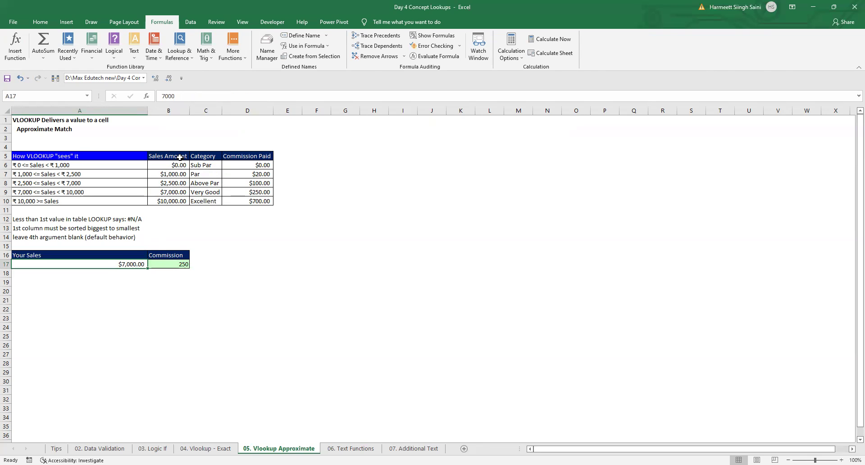
pyautogui.write('1')
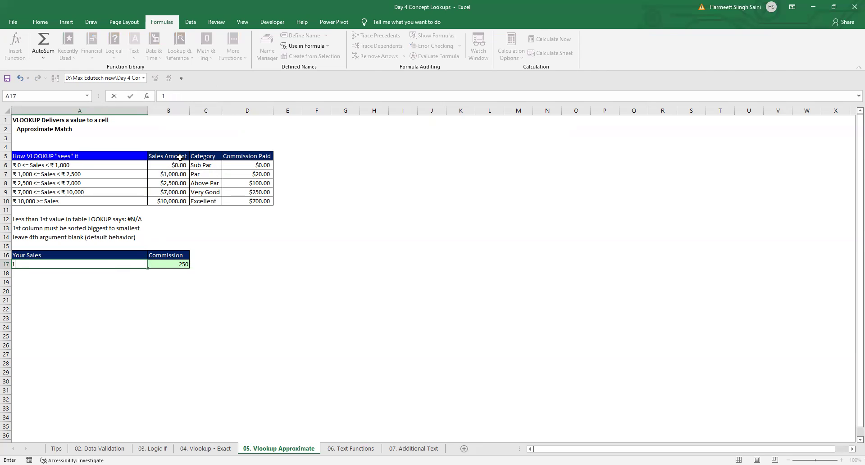
pyautogui.write('500')
pyautogui.press('Return')
pyautogui.click(135, 263)
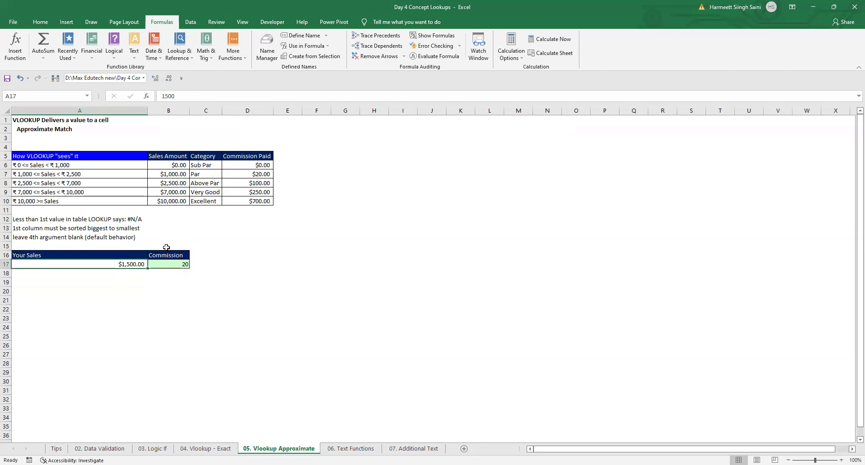
# Examine the lookup value and table range referenced by B17's VLOOKUP, leaving the formula as it is.
pyautogui.click(171, 262)
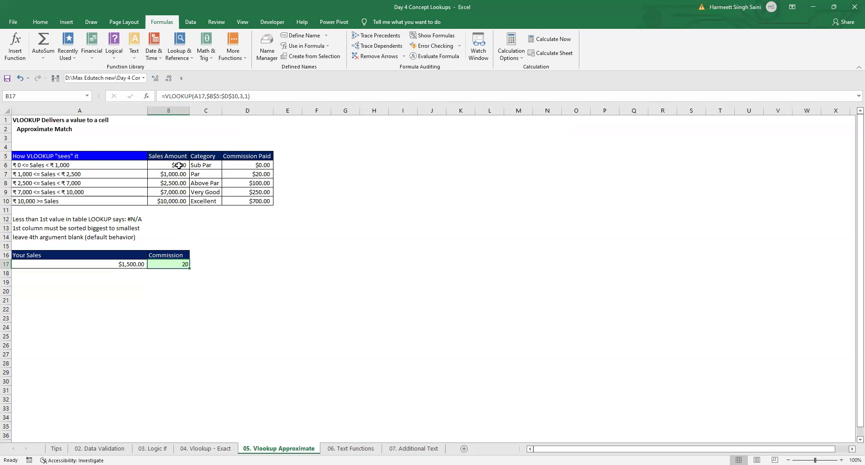
pyautogui.press('F2')
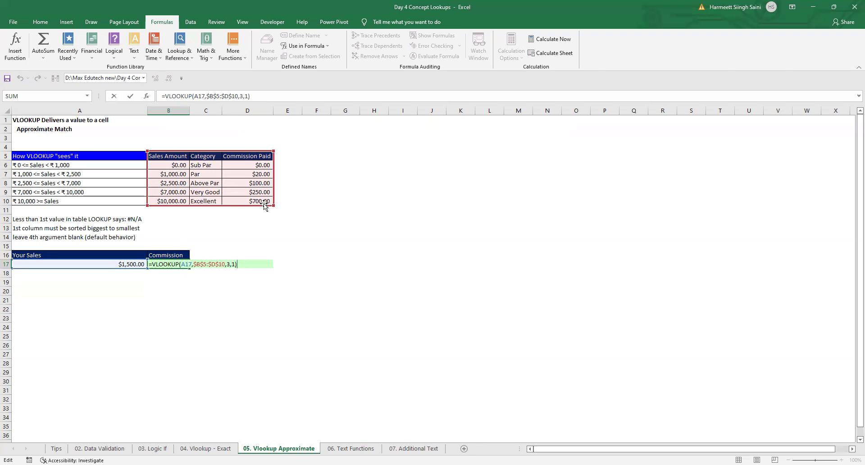
pyautogui.hotkey('ctrl', 'Return')
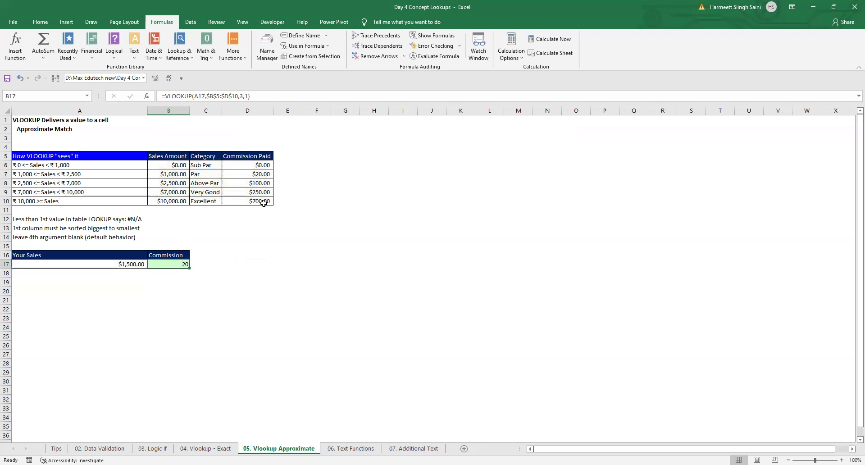
# Examine how the Sales Amount thresholds in column B correspond to the ranges in A6:A10 and the commission in B17.
pyautogui.click(159, 167)
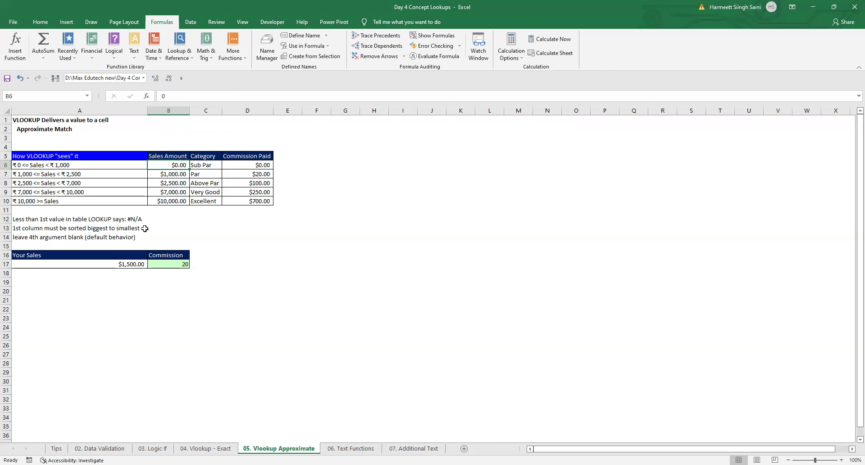
pyautogui.press('Down')
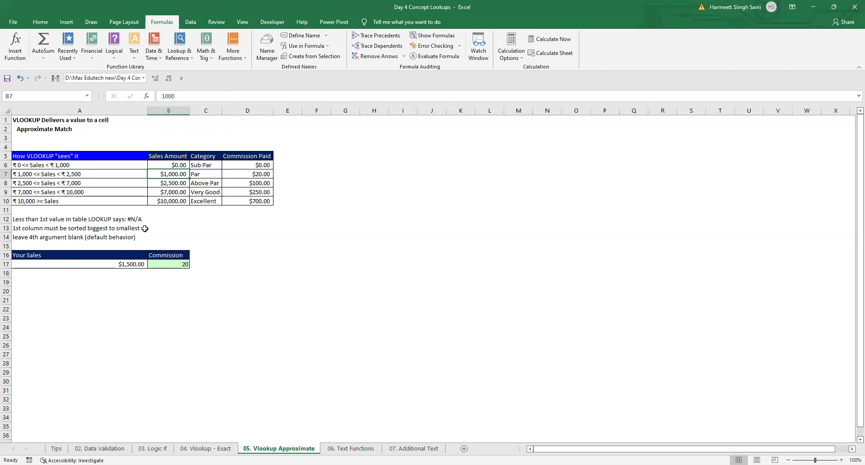
pyautogui.press('Down')
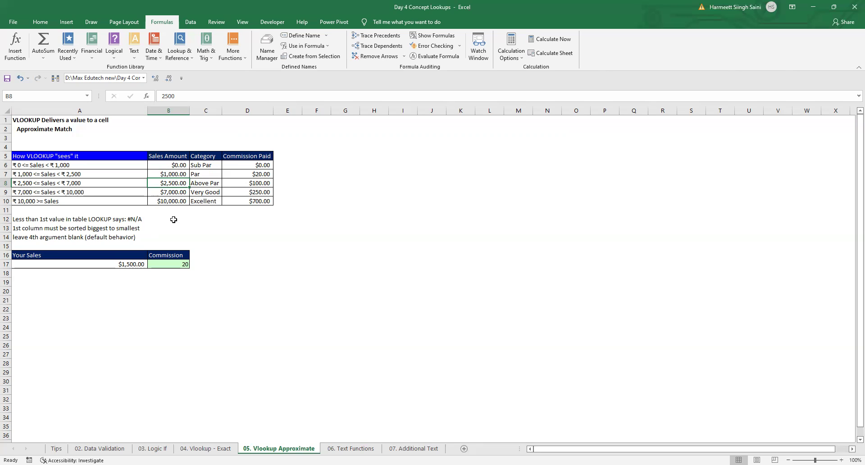
pyautogui.moveTo(111, 158); pyautogui.dragTo(116, 203)
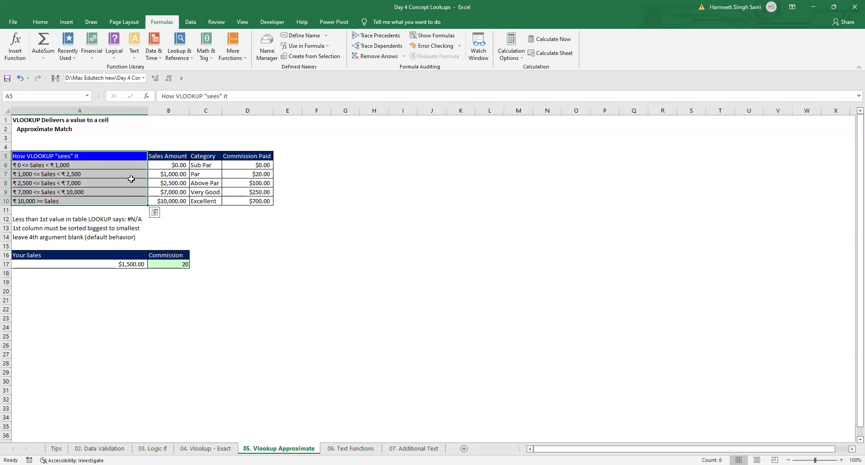
pyautogui.click(165, 166)
pyautogui.moveTo(165, 166); pyautogui.dragTo(243, 166)
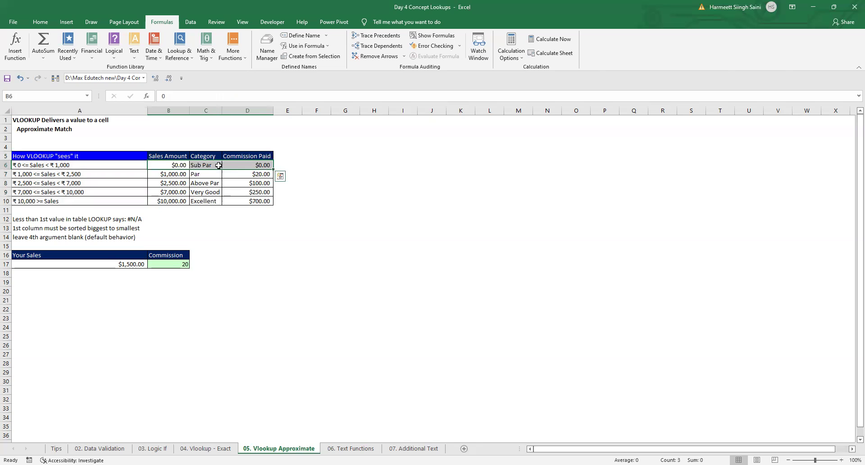
pyautogui.click(139, 166)
pyautogui.click(167, 181)
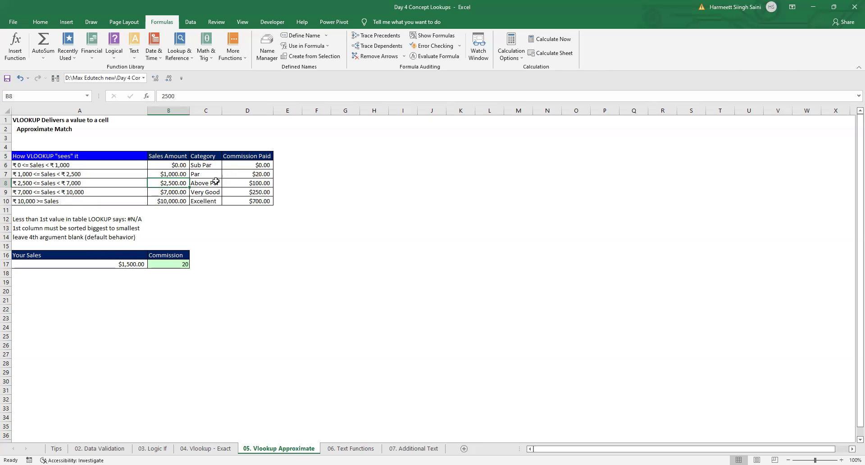
pyautogui.click(174, 265)
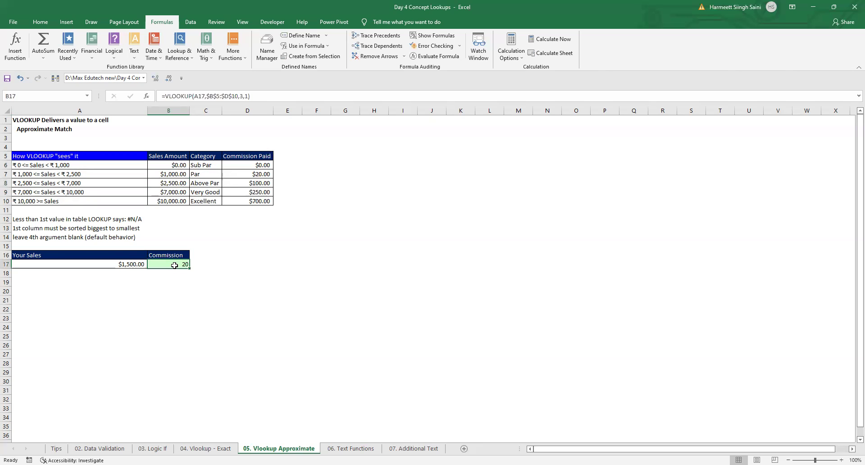